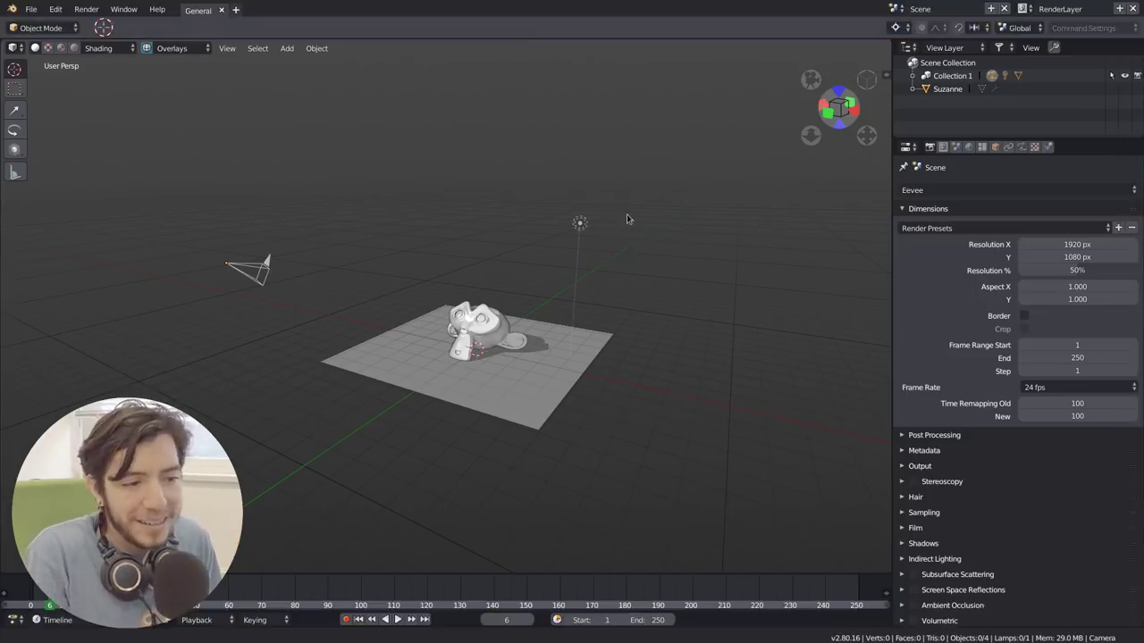
Step: Place the 3D cursor in empty space beside the lamp
{"action": "right_click", "coordinate": [633, 219], "text": "shift"}
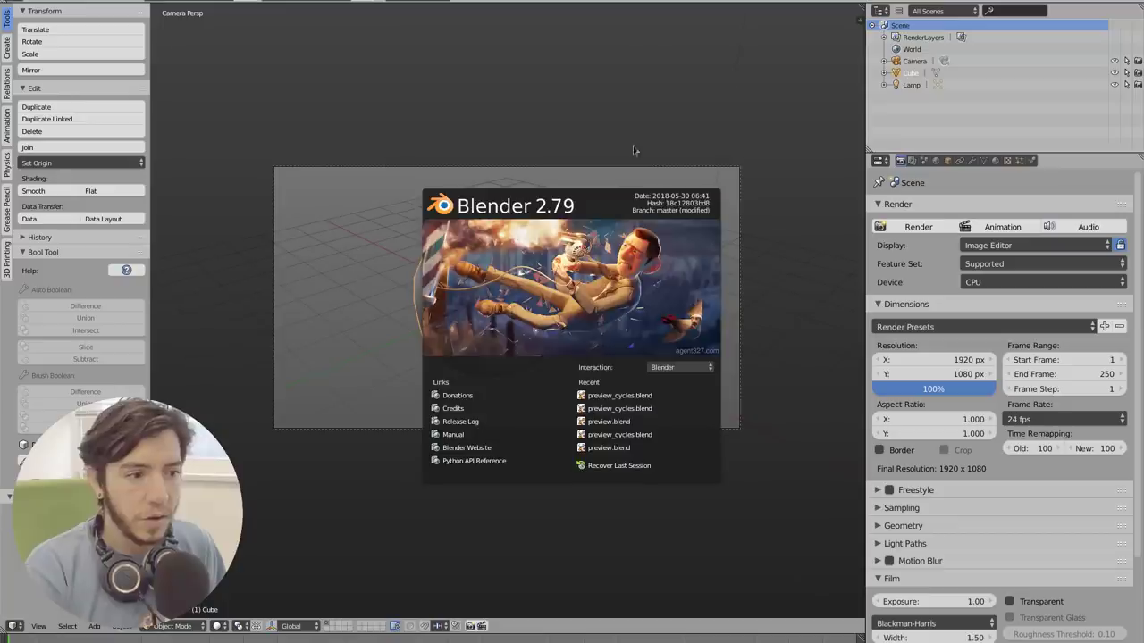
Step: In the Blender 2.79 window, collapse every render section and expand only Sampling
{"action": "left_click", "coordinate": [744, 209]}
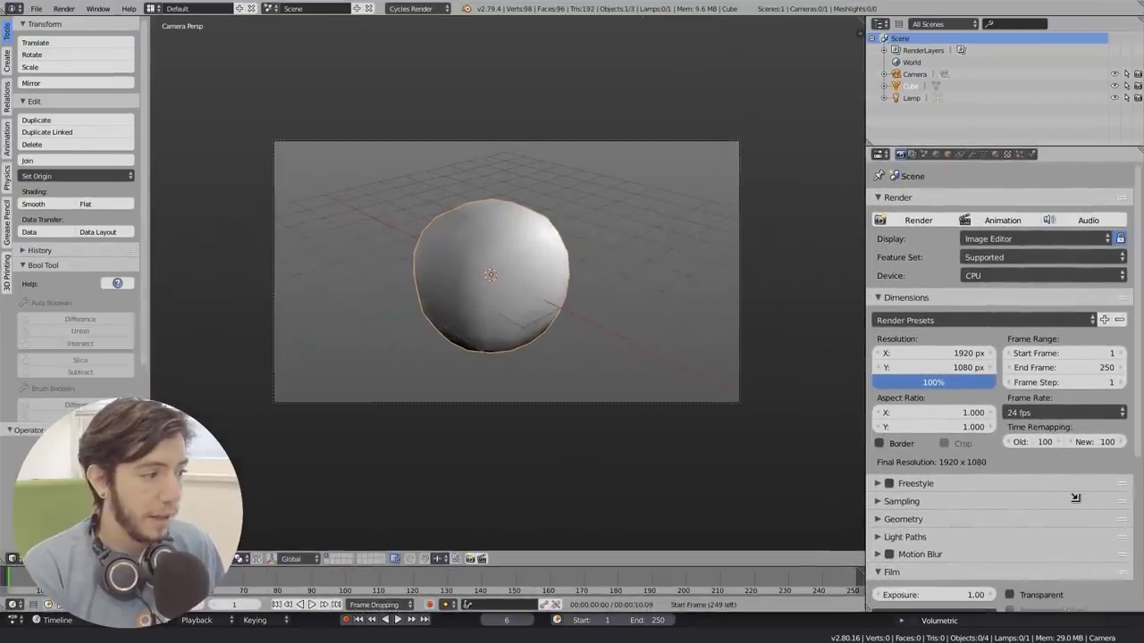
{"action": "left_click", "coordinate": [924, 302], "text": "ctrl"}
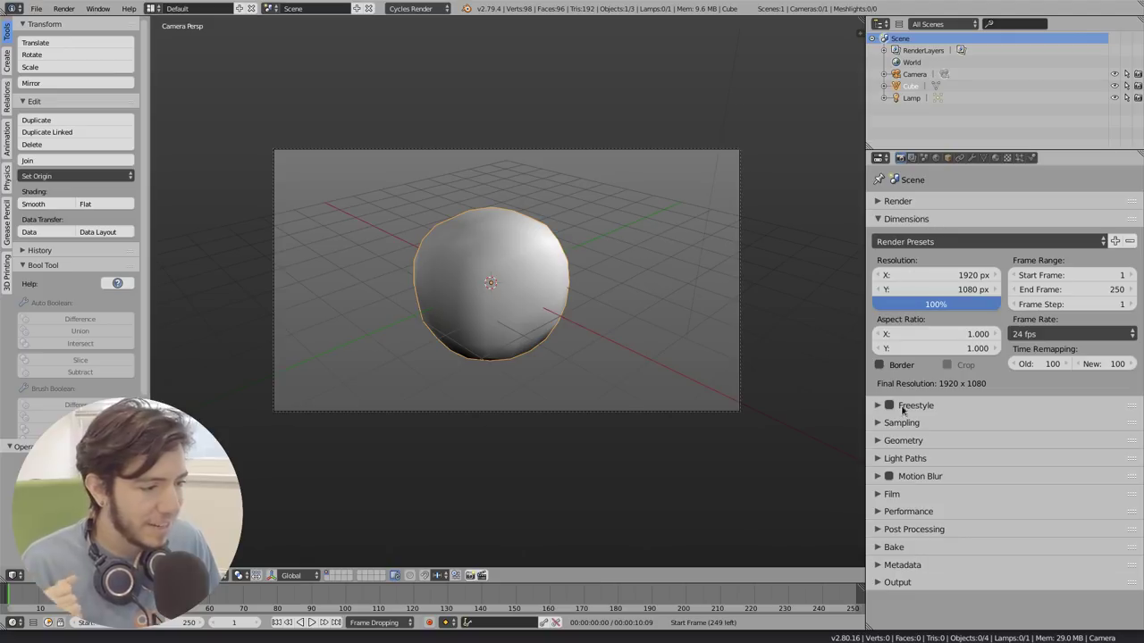
{"action": "left_click", "coordinate": [925, 219]}
{"action": "left_click", "coordinate": [917, 257]}
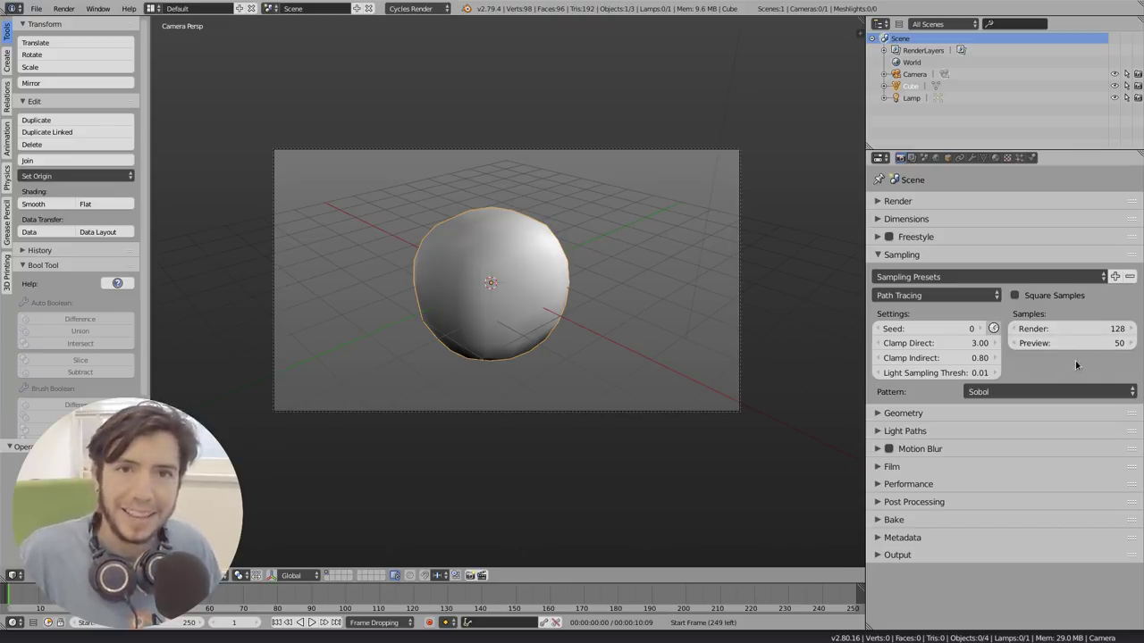
Step: Switch the integrator to Branched Path Tracing, then back to Path Tracing
{"action": "left_click", "coordinate": [956, 295]}
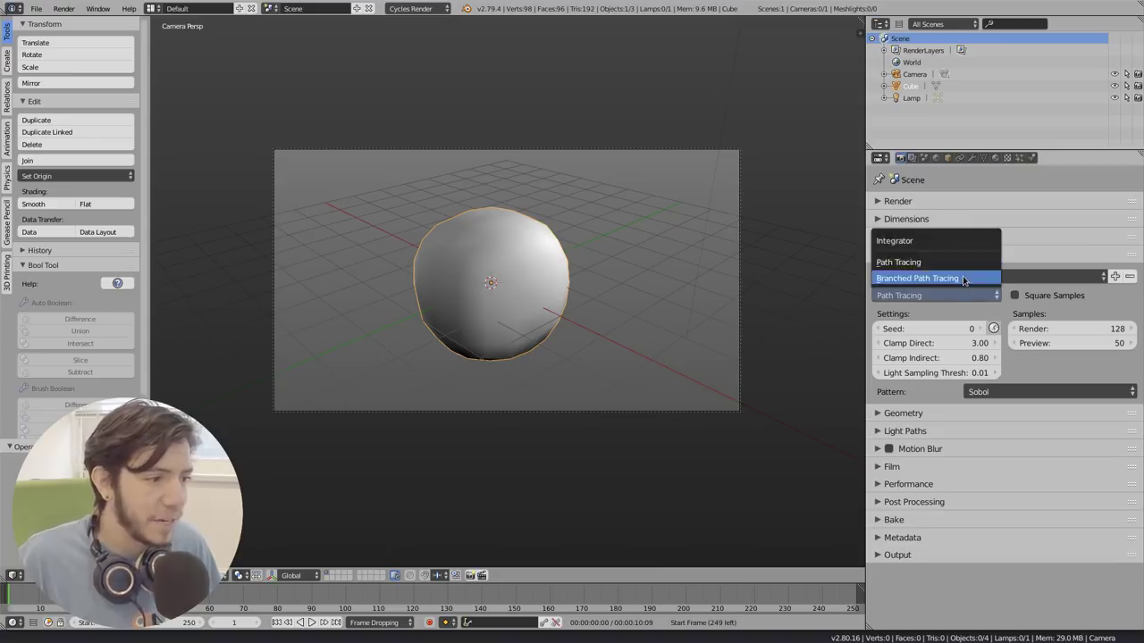
{"action": "left_click", "coordinate": [963, 277]}
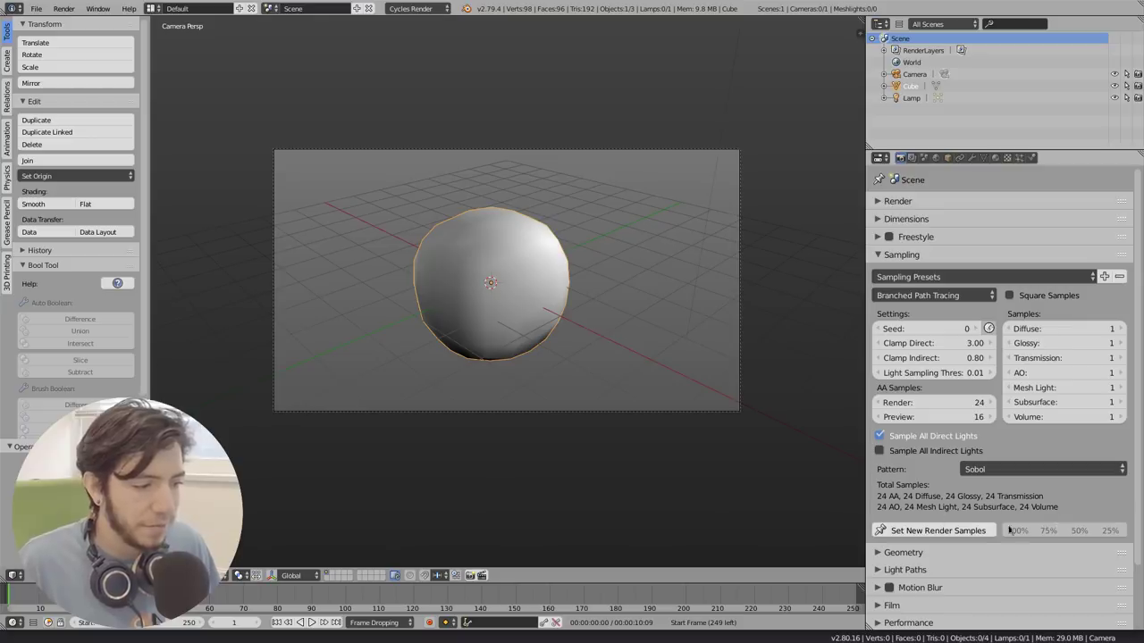
{"action": "left_click", "coordinate": [962, 295]}
{"action": "left_click", "coordinate": [925, 261]}
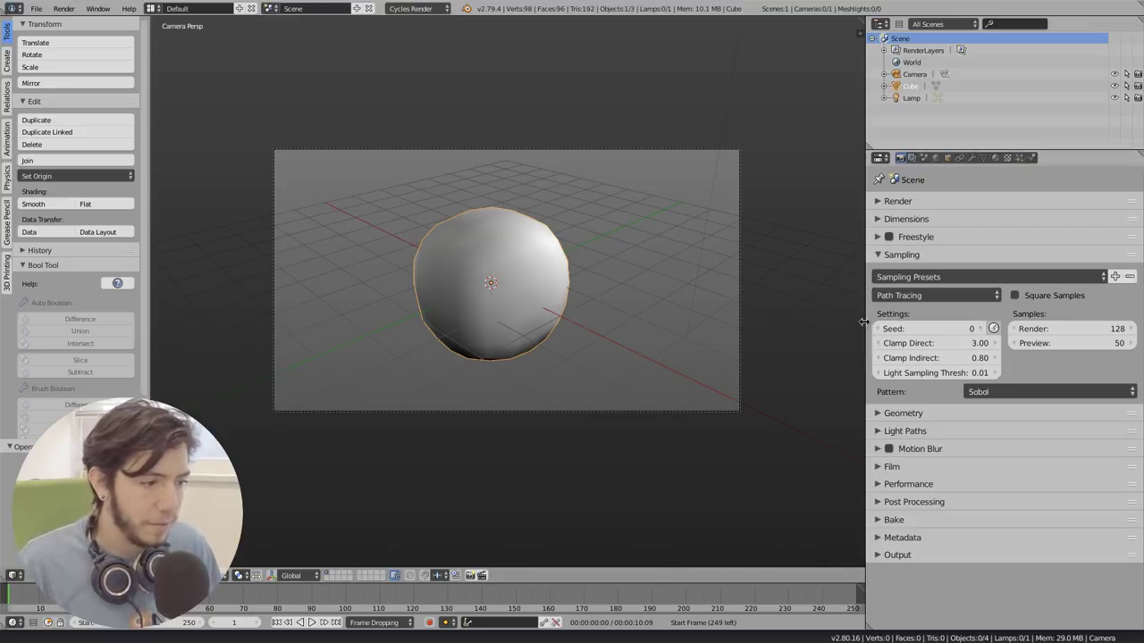
Step: Widen the properties area slightly and briefly open Geometry, Film and Performance, leaving all collapsed
{"action": "mouse_move", "coordinate": [865, 325]}
{"action": "left_mouse_down"}
{"action": "mouse_move", "coordinate": [832, 325]}
{"action": "mouse_move", "coordinate": [1002, 340]}
{"action": "mouse_move", "coordinate": [867, 341]}
{"action": "left_mouse_up"}
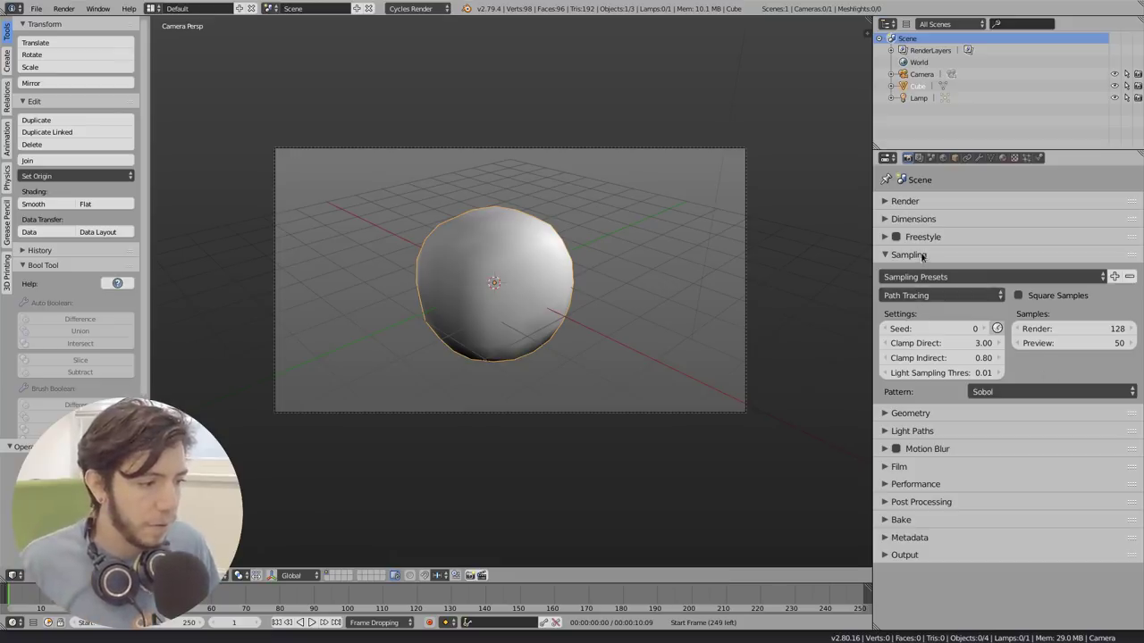
{"action": "left_click", "coordinate": [912, 254]}
{"action": "left_click", "coordinate": [923, 273]}
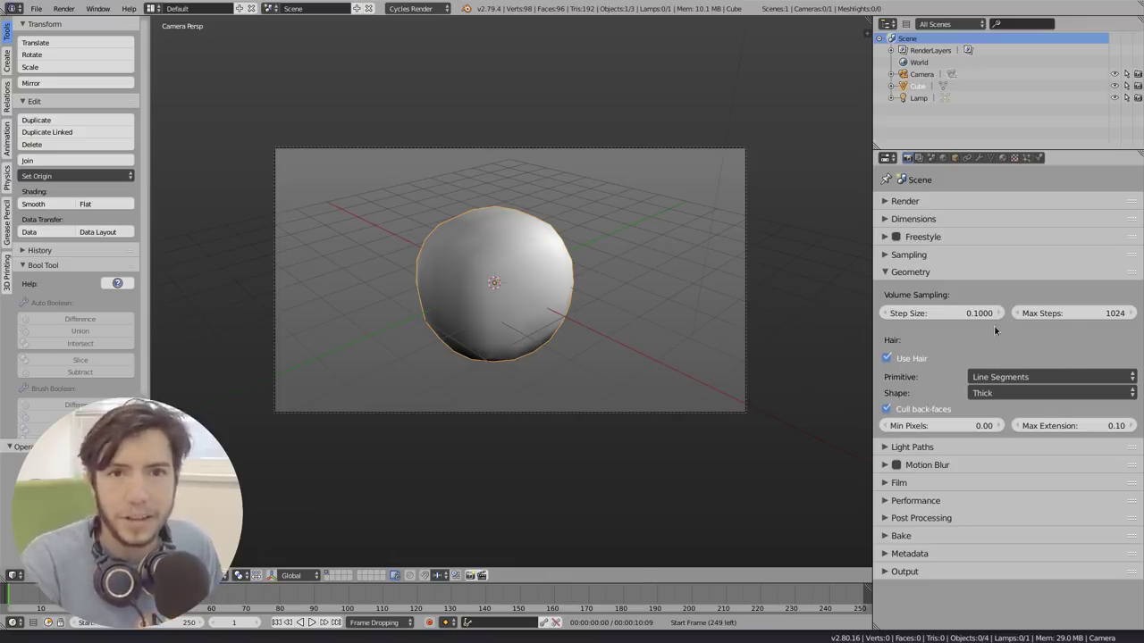
{"action": "left_click", "coordinate": [923, 272]}
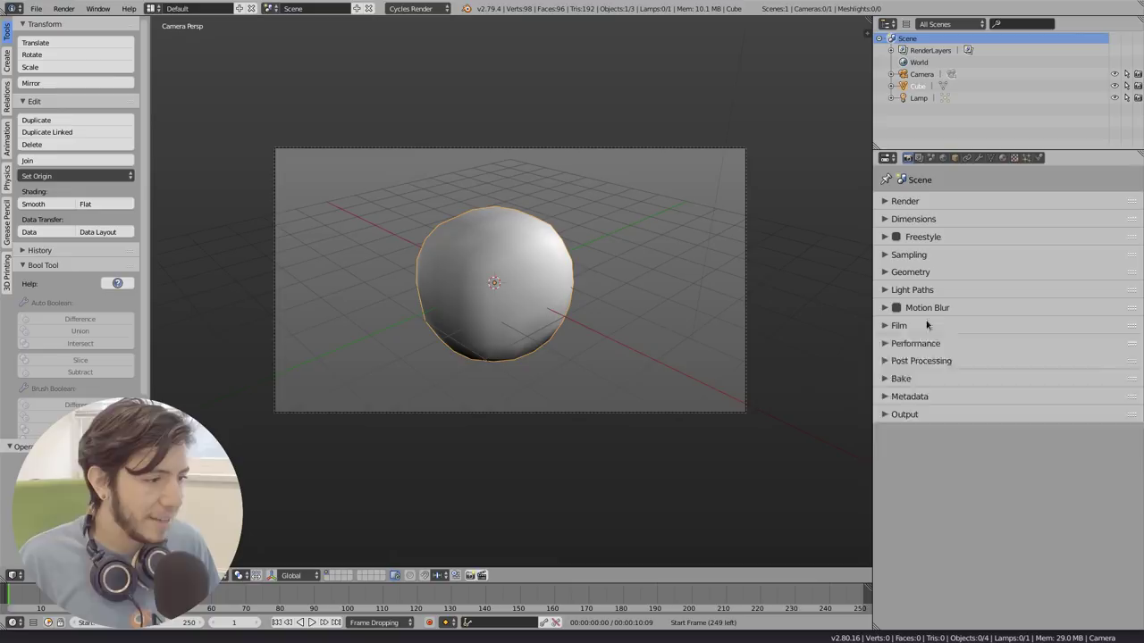
{"action": "left_click", "coordinate": [927, 325]}
{"action": "left_click", "coordinate": [931, 326]}
{"action": "left_click", "coordinate": [930, 344]}
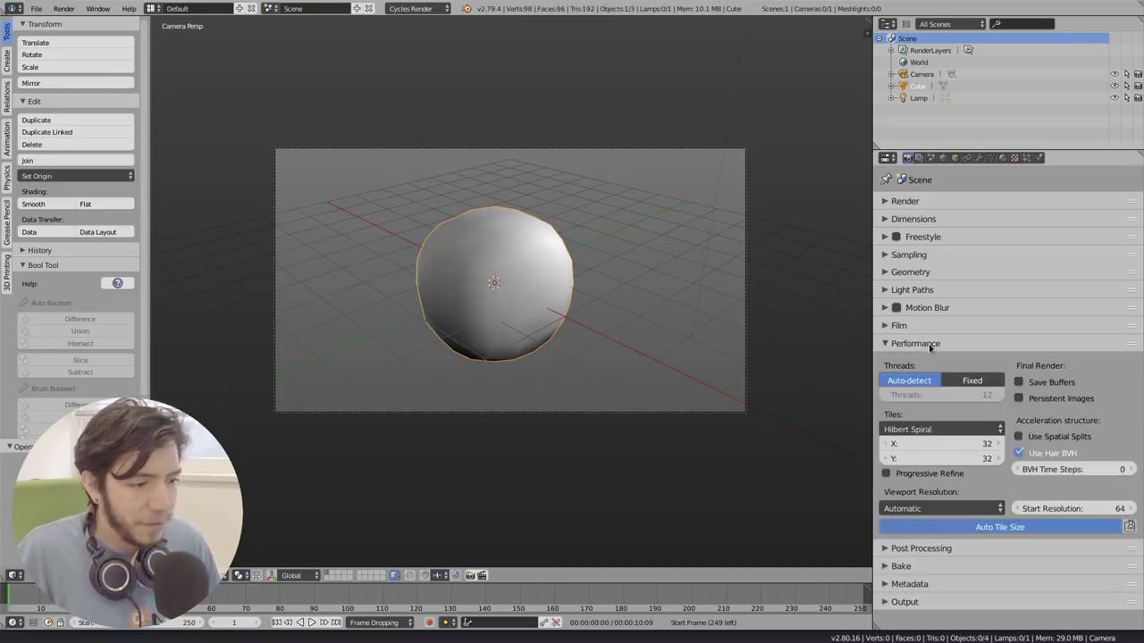
{"action": "left_click", "coordinate": [929, 345]}
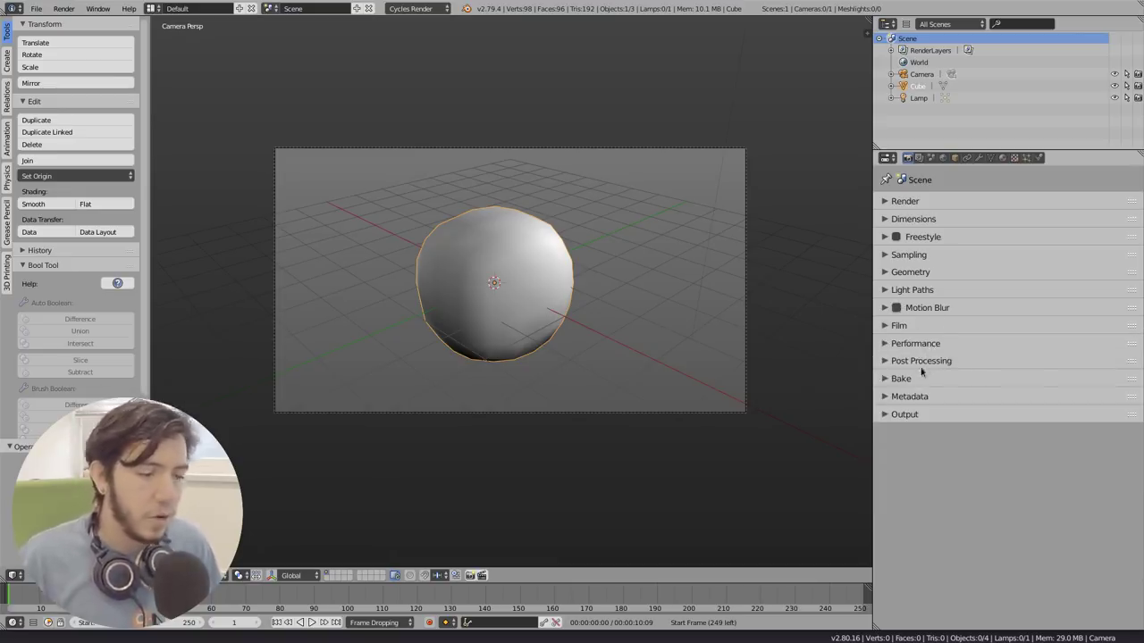
Step: Bring the Blender 2.80 window forward and resize its properties area, ending slightly wider
{"action": "key", "text": "super"}
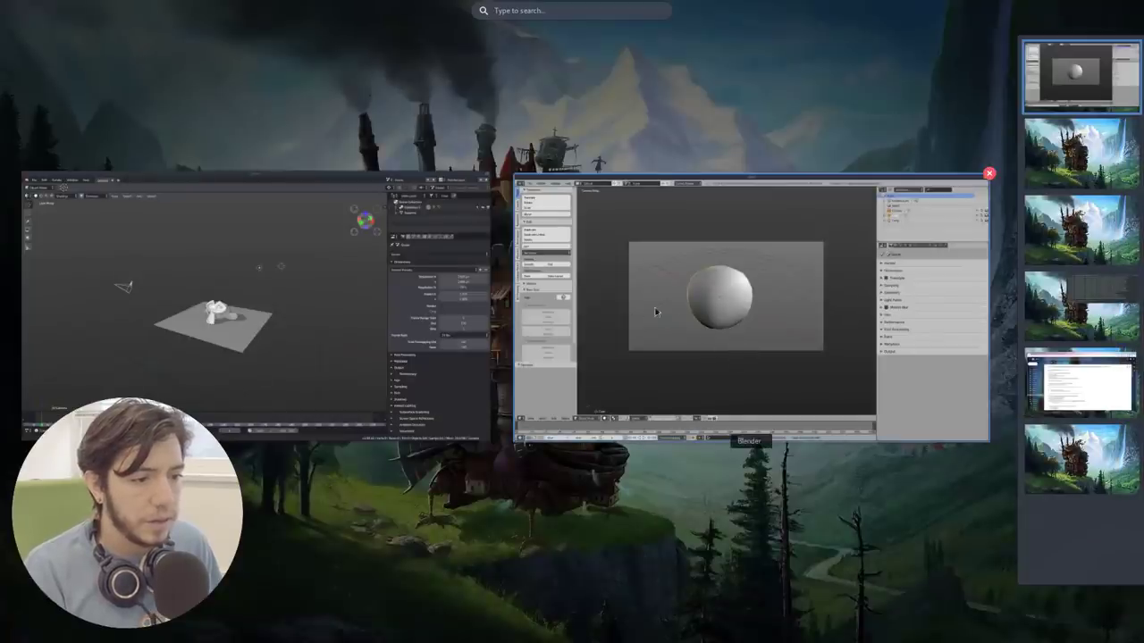
{"action": "left_click", "coordinate": [456, 295]}
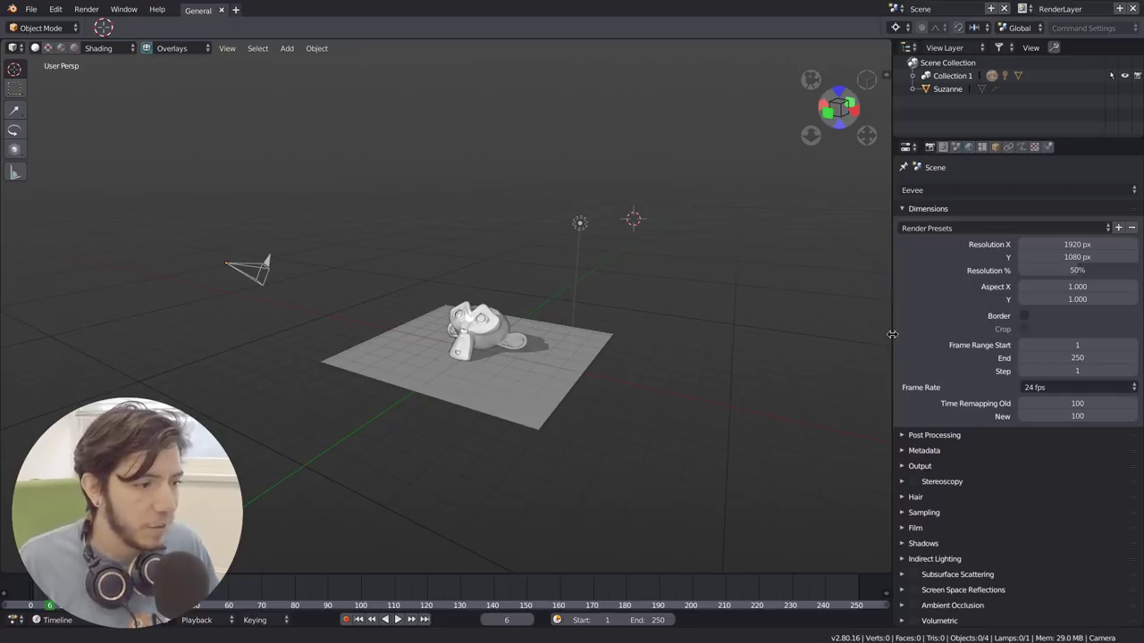
{"action": "left_click_drag", "start_coordinate": [892, 336], "coordinate": [977, 342]}
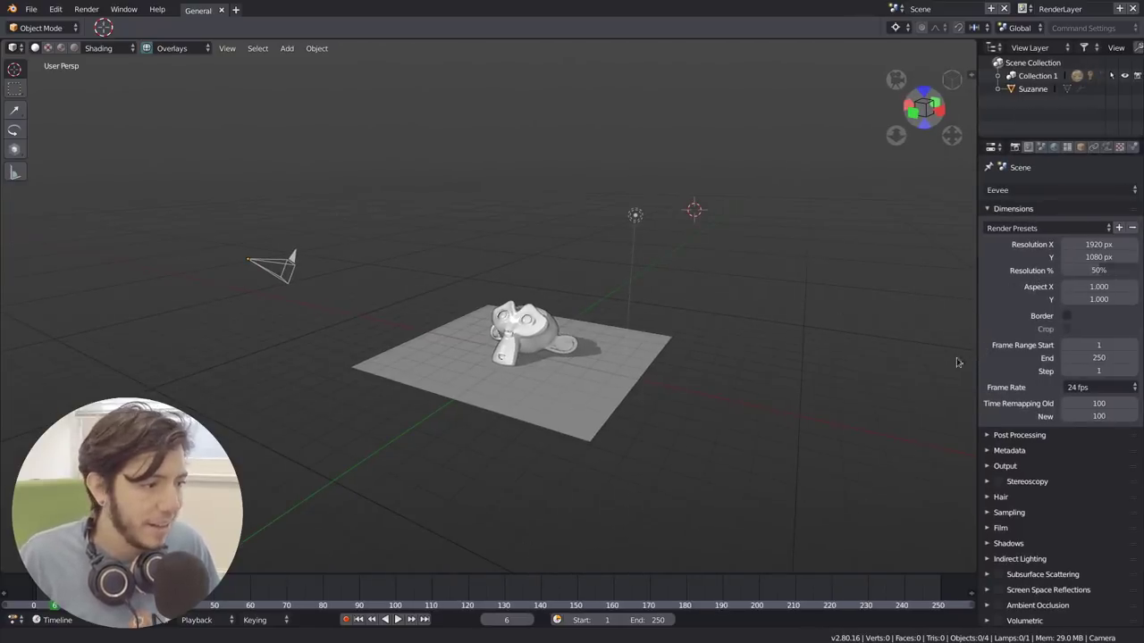
{"action": "left_click_drag", "start_coordinate": [978, 321], "coordinate": [843, 402]}
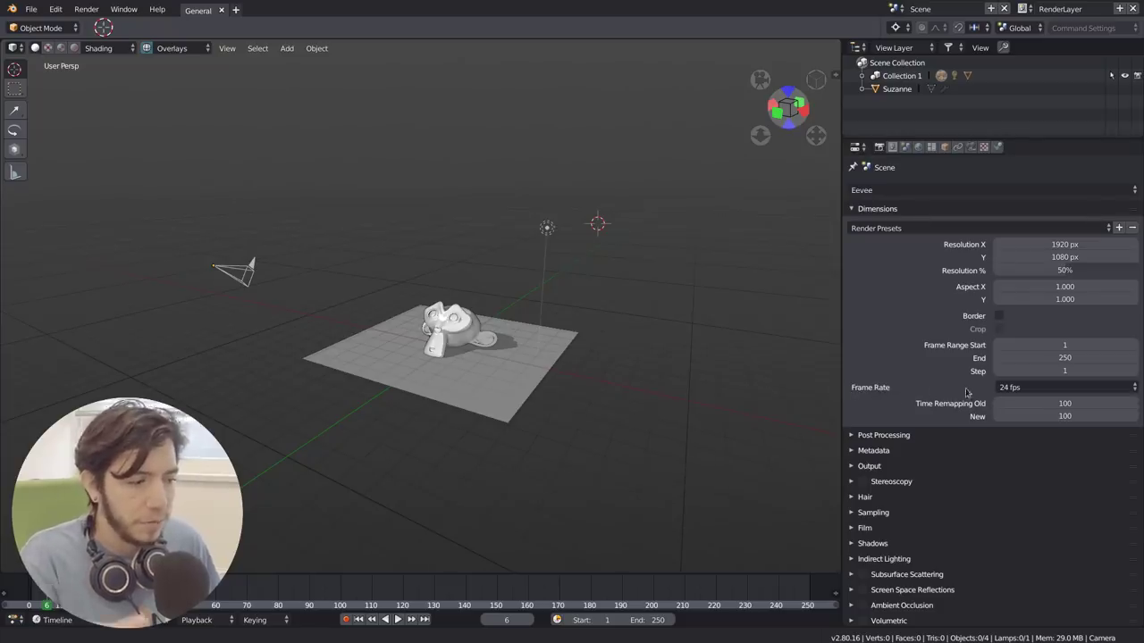
{"action": "left_click_drag", "start_coordinate": [842, 337], "coordinate": [983, 341]}
{"action": "left_click_drag", "start_coordinate": [984, 403], "coordinate": [835, 407]}
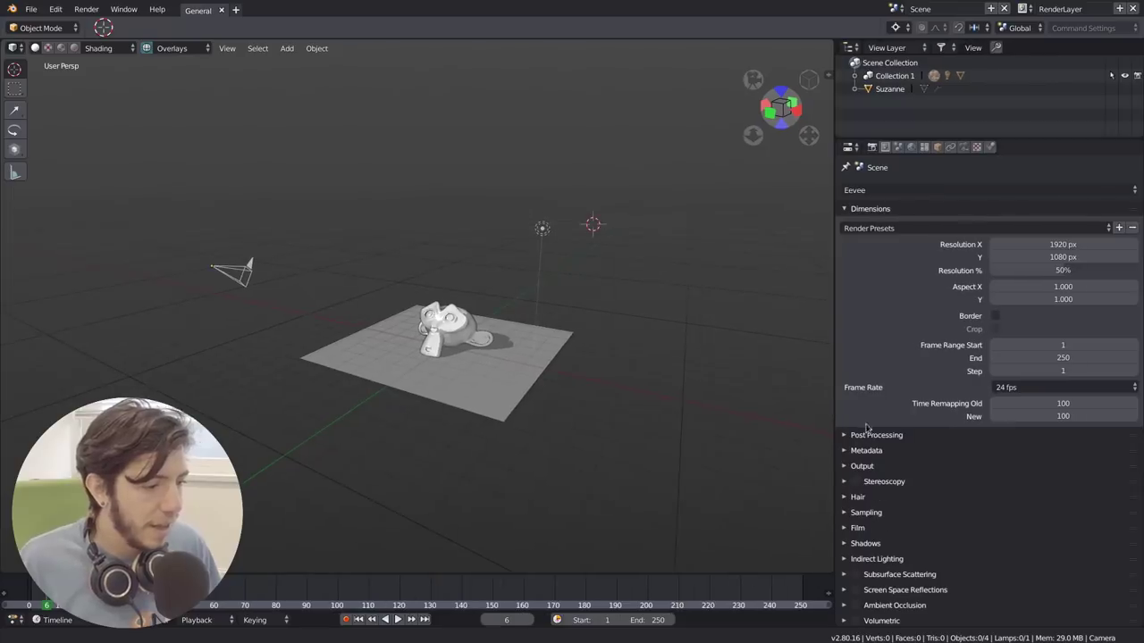
Step: Collapse Dimensions and switch the 2.80 render engine to Cycles
{"action": "left_click", "coordinate": [894, 228]}
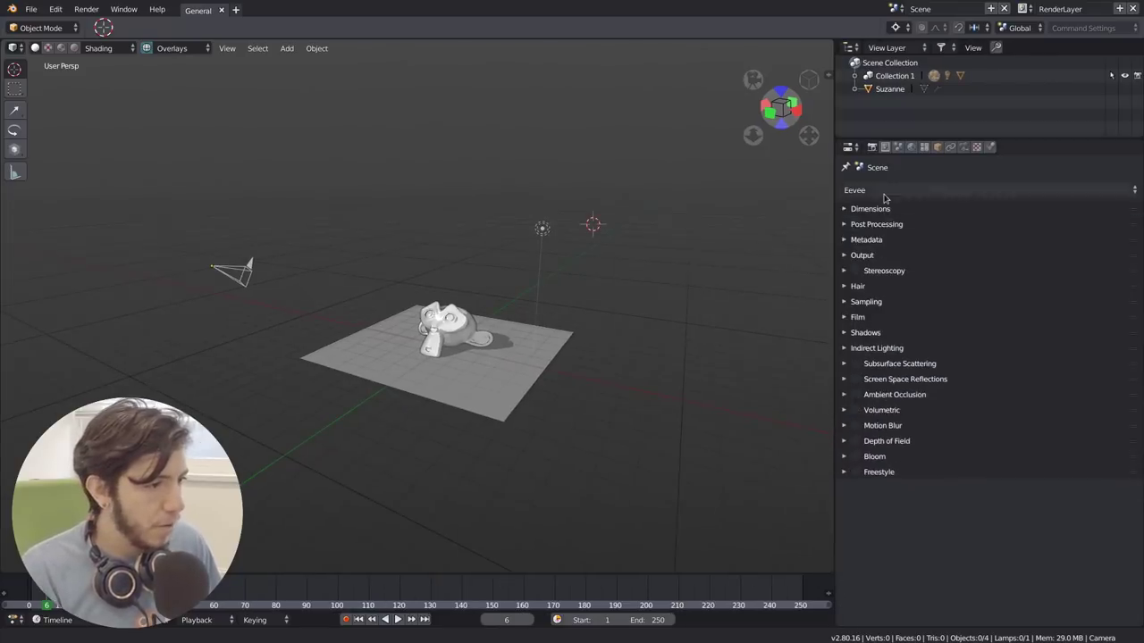
{"action": "left_click", "coordinate": [883, 190]}
{"action": "left_click", "coordinate": [854, 132]}
Step: Expand Sampling in the 2.79 window and keep that window always on top
{"action": "key", "text": "alt+Tab"}
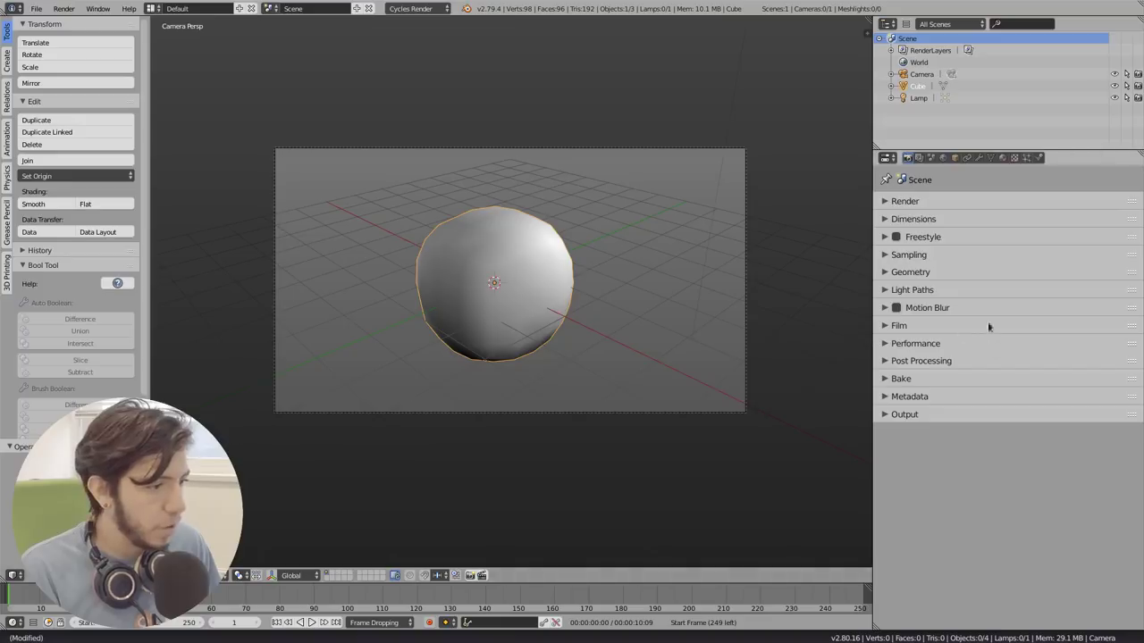
{"action": "left_click", "coordinate": [920, 253]}
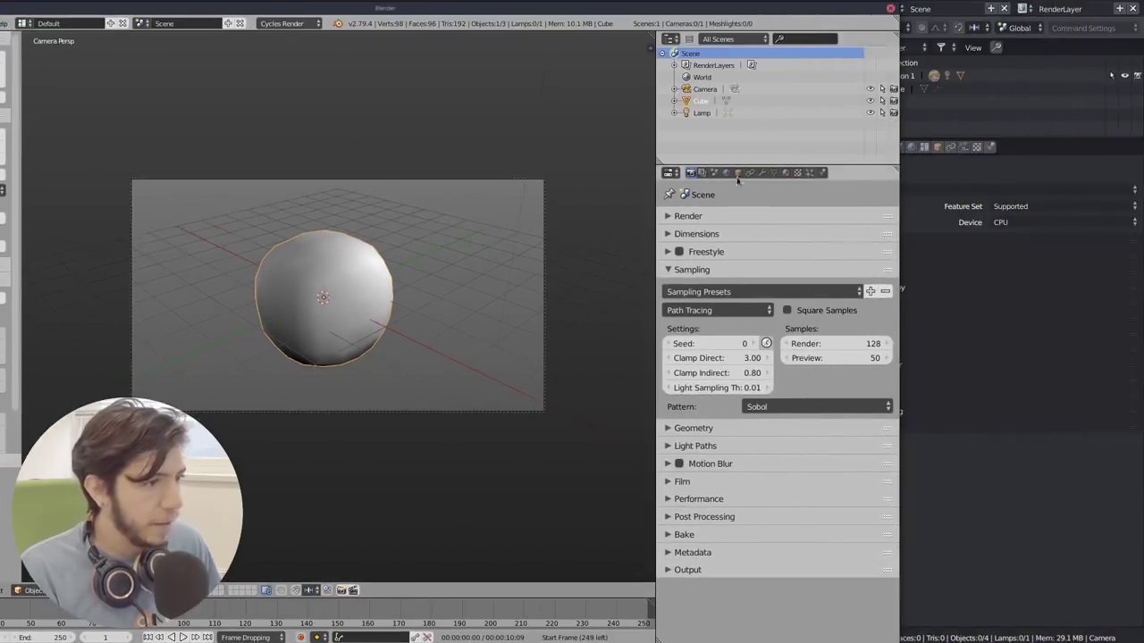
{"action": "right_click", "coordinate": [590, 11]}
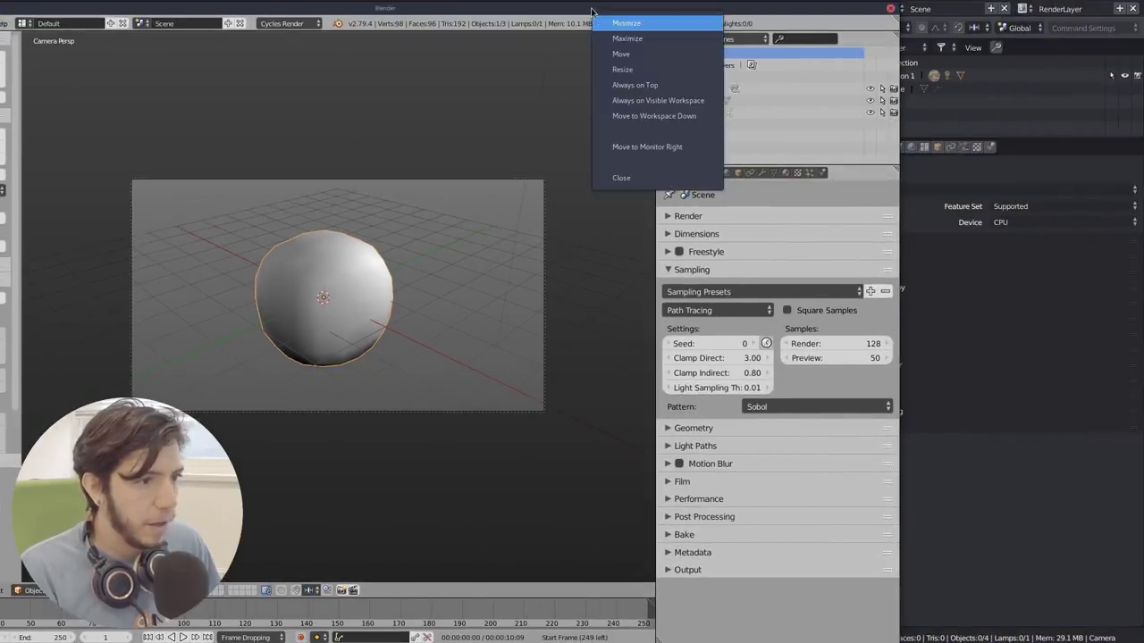
{"action": "left_click", "coordinate": [632, 85]}
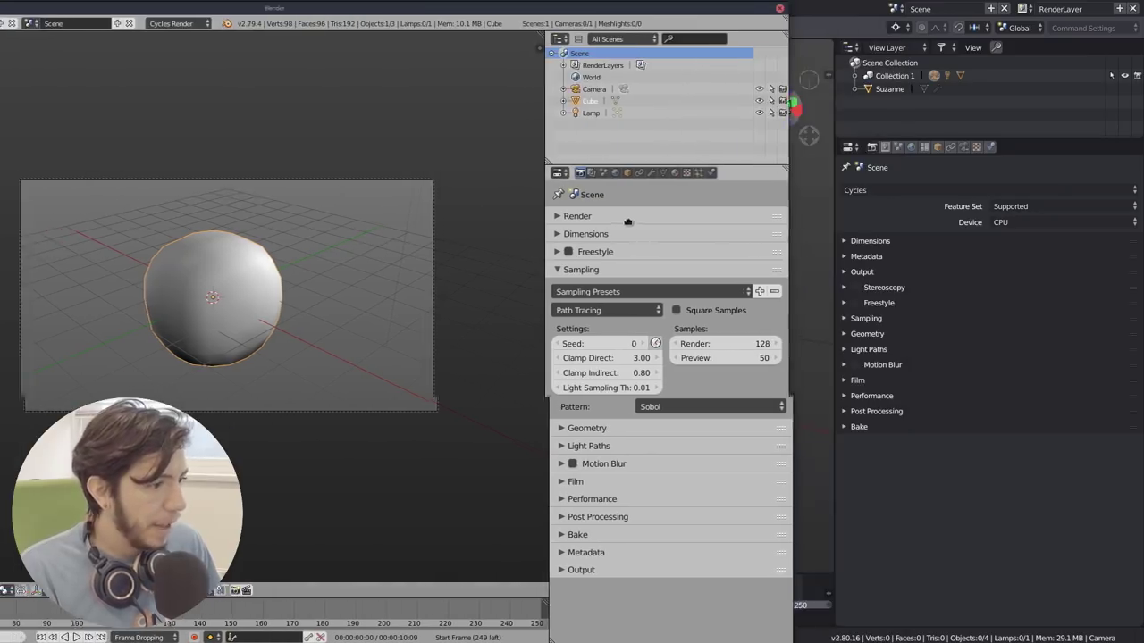
Step: Expand the 2.80 Cycles Sampling and Film sections, adjusting the properties area width
{"action": "left_click", "coordinate": [894, 320]}
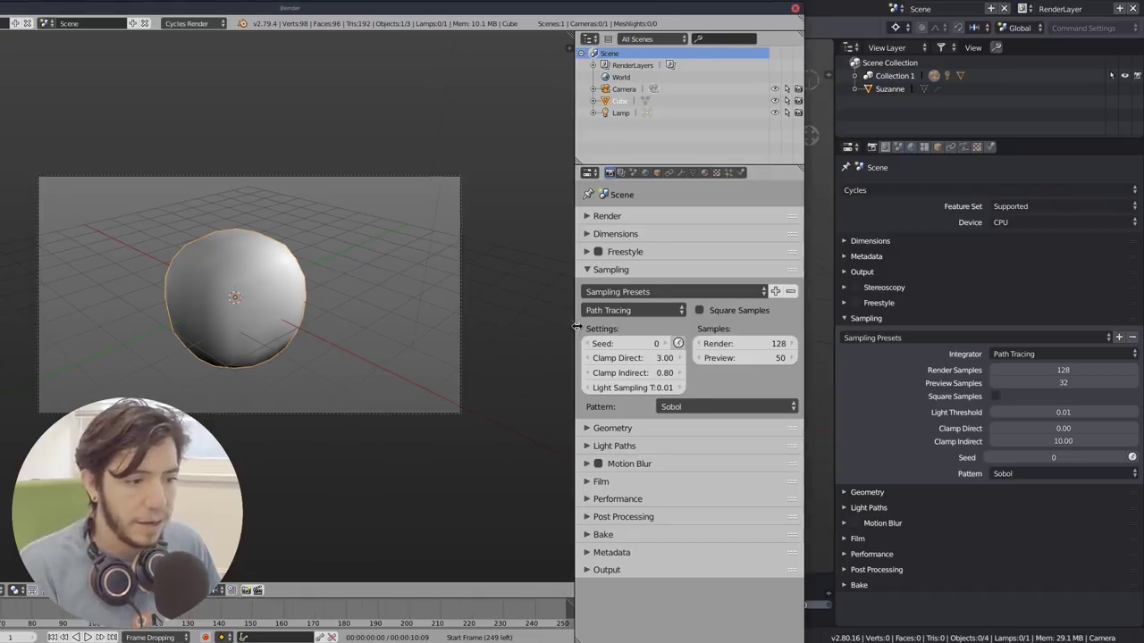
{"action": "left_click_drag", "start_coordinate": [577, 327], "coordinate": [574, 327]}
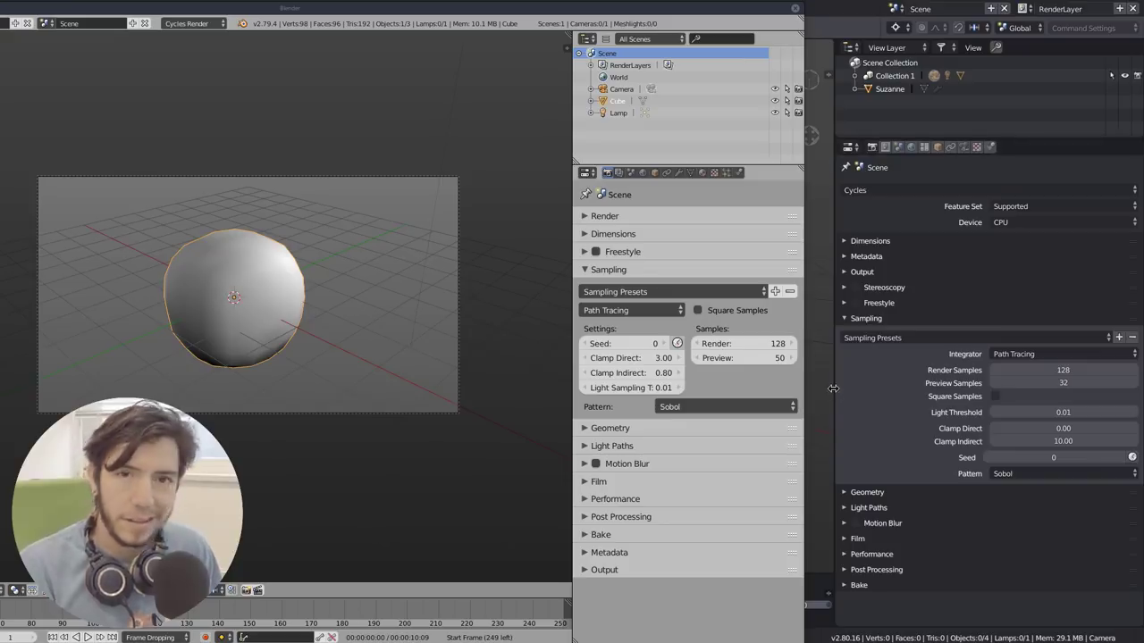
{"action": "left_click_drag", "start_coordinate": [832, 388], "coordinate": [998, 413]}
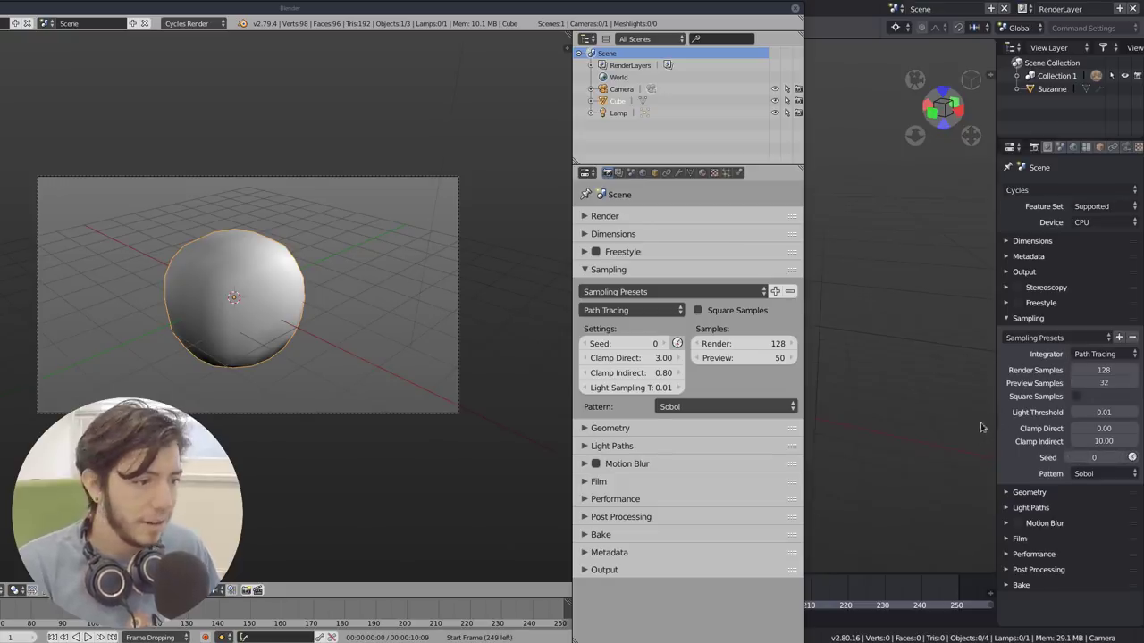
{"action": "left_click_drag", "start_coordinate": [995, 402], "coordinate": [951, 404]}
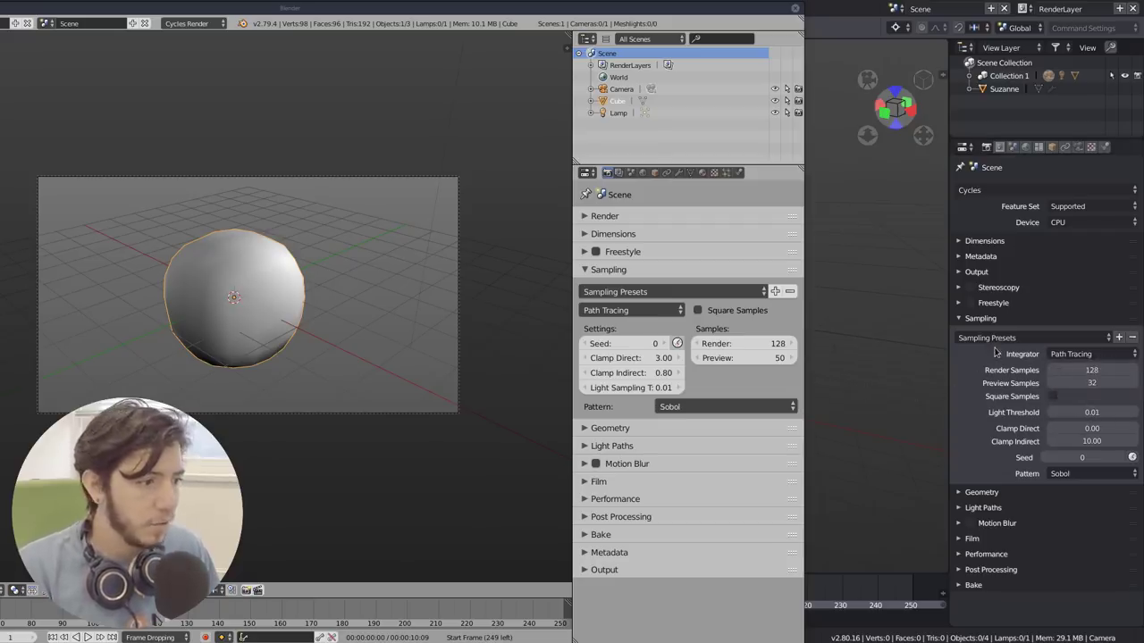
{"action": "left_click", "coordinate": [986, 545]}
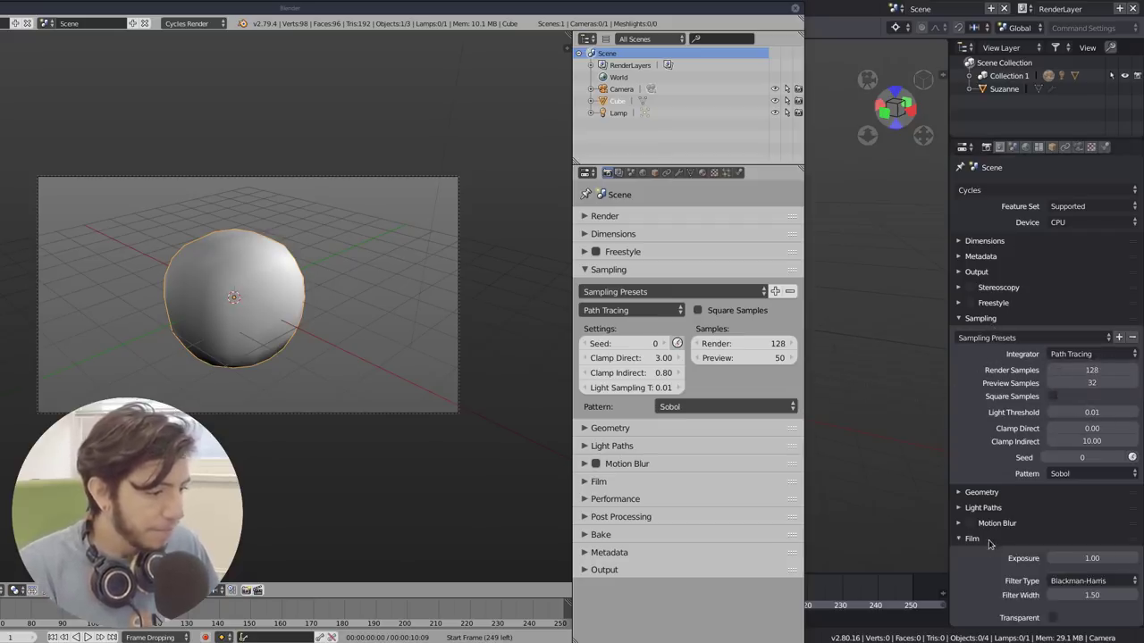
{"action": "left_click_drag", "start_coordinate": [950, 563], "coordinate": [981, 563]}
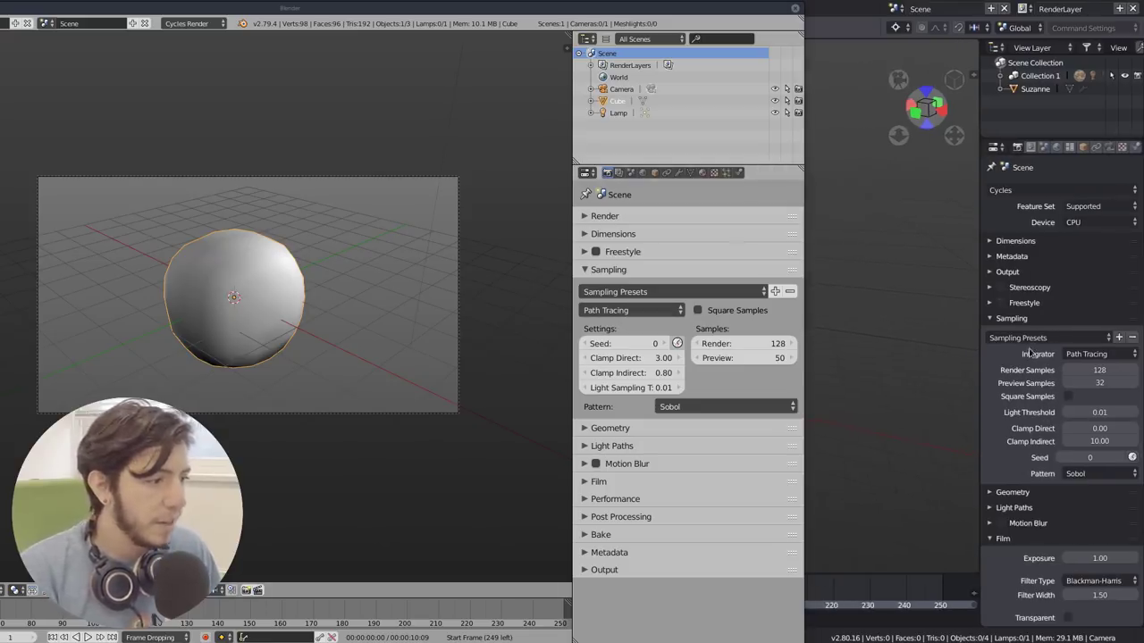
{"action": "left_click_drag", "start_coordinate": [979, 341], "coordinate": [832, 337]}
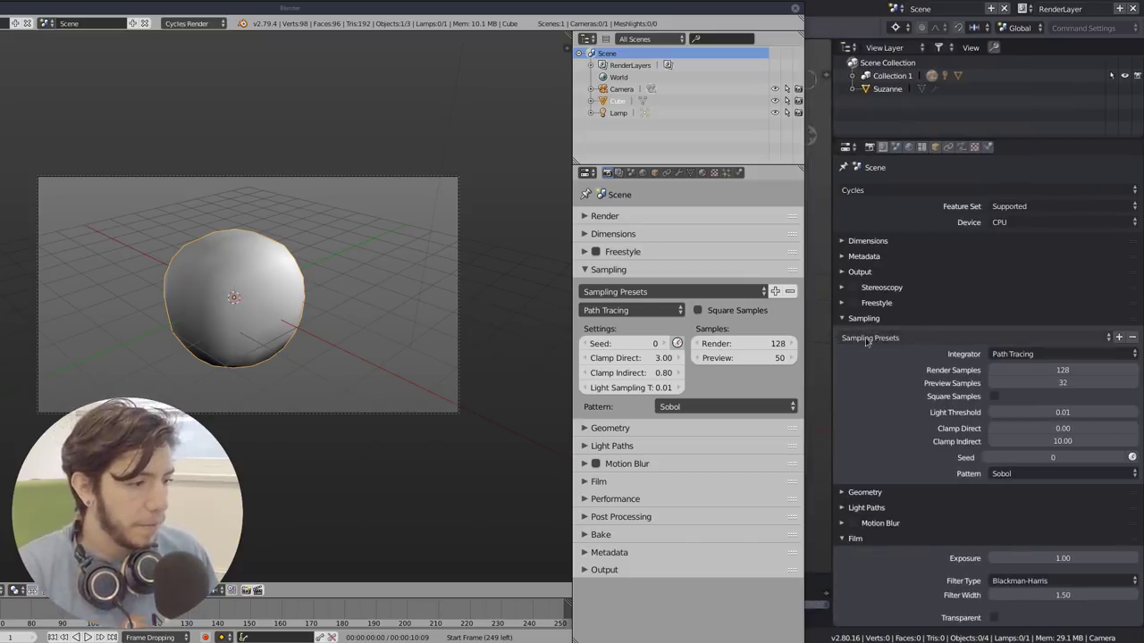
Step: Look over the sampling presets without choosing one, then fold the 2.80 Sampling section
{"action": "left_click", "coordinate": [652, 292]}
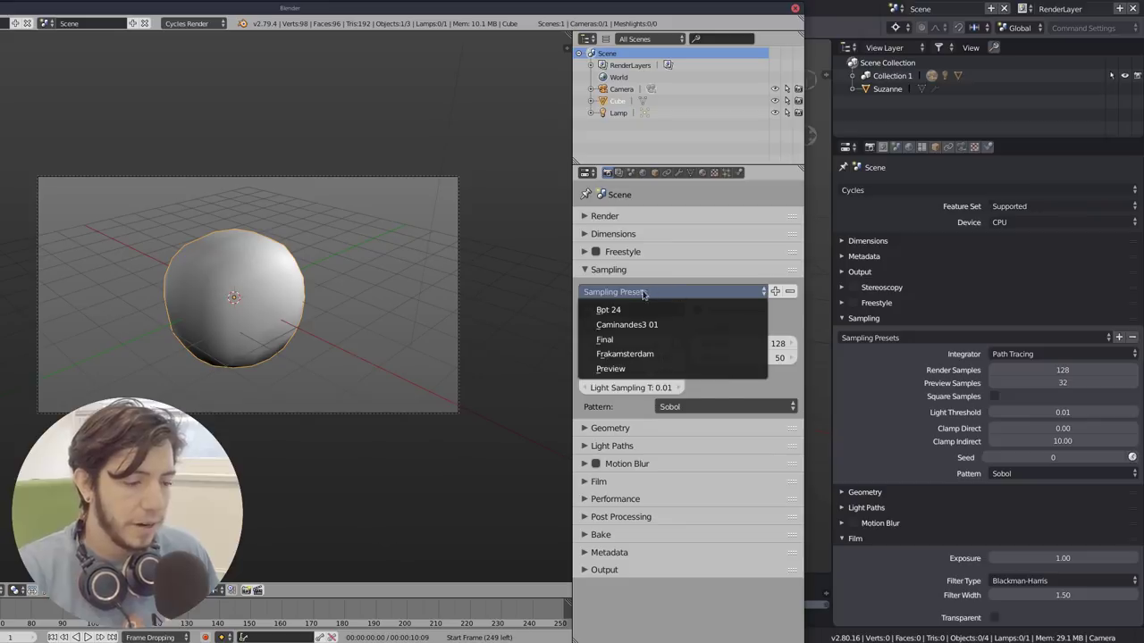
{"action": "left_click", "coordinate": [636, 295]}
{"action": "left_click", "coordinate": [907, 340]}
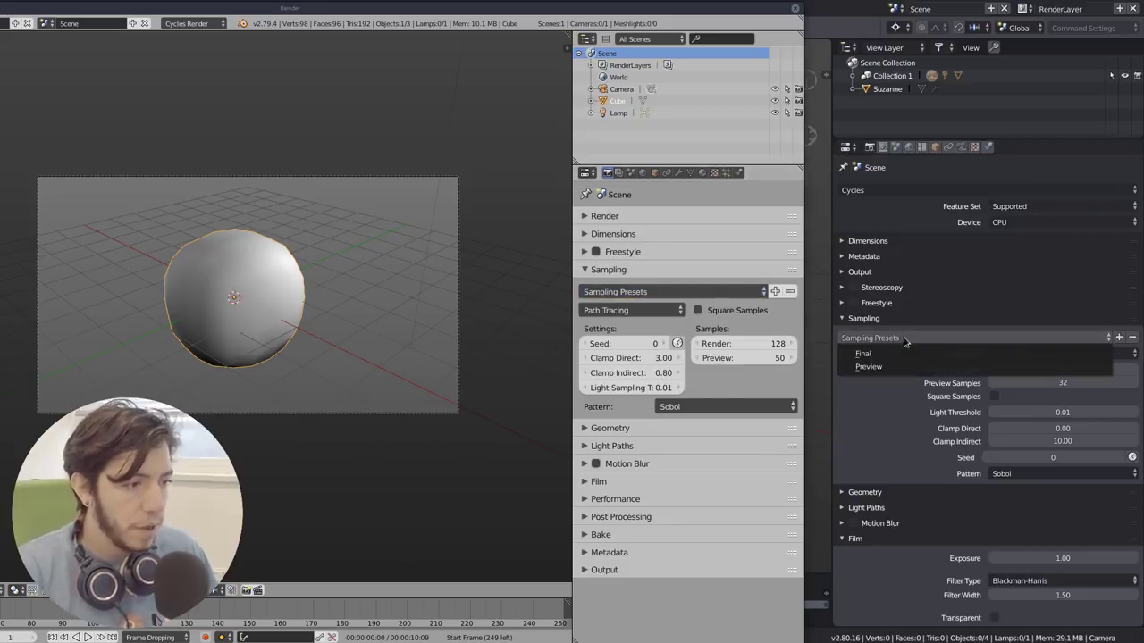
{"action": "left_click", "coordinate": [909, 342]}
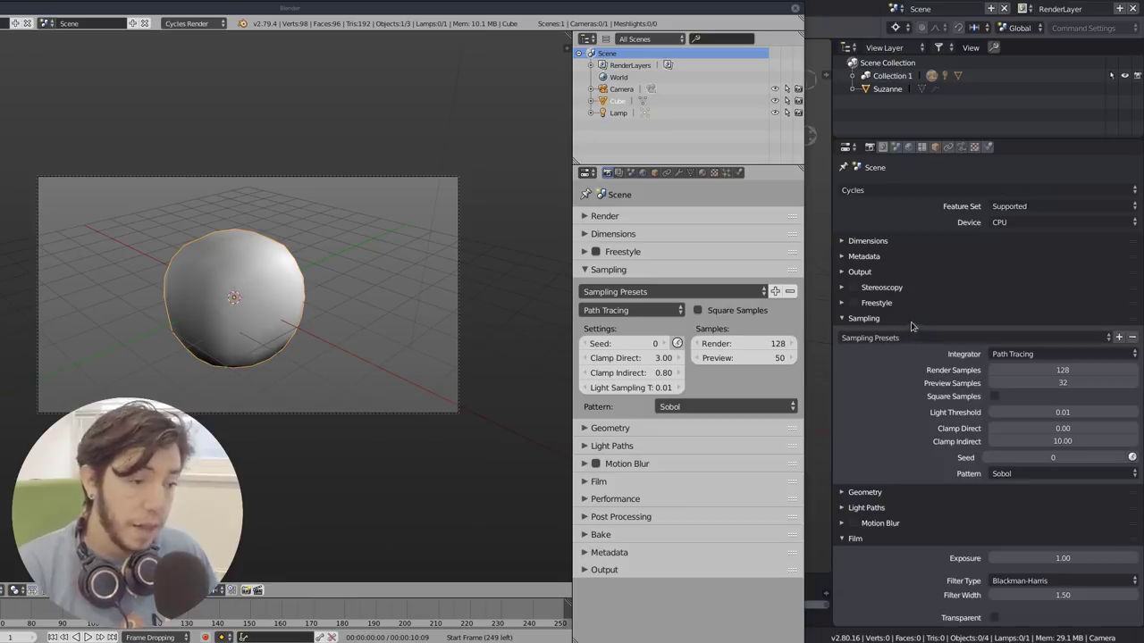
{"action": "left_click", "coordinate": [992, 319]}
Step: Apply the 4K DCI 2160p resolution preset in 2.80, then collapse Dimensions and Film
{"action": "left_click", "coordinate": [880, 243]}
{"action": "left_click", "coordinate": [889, 262]}
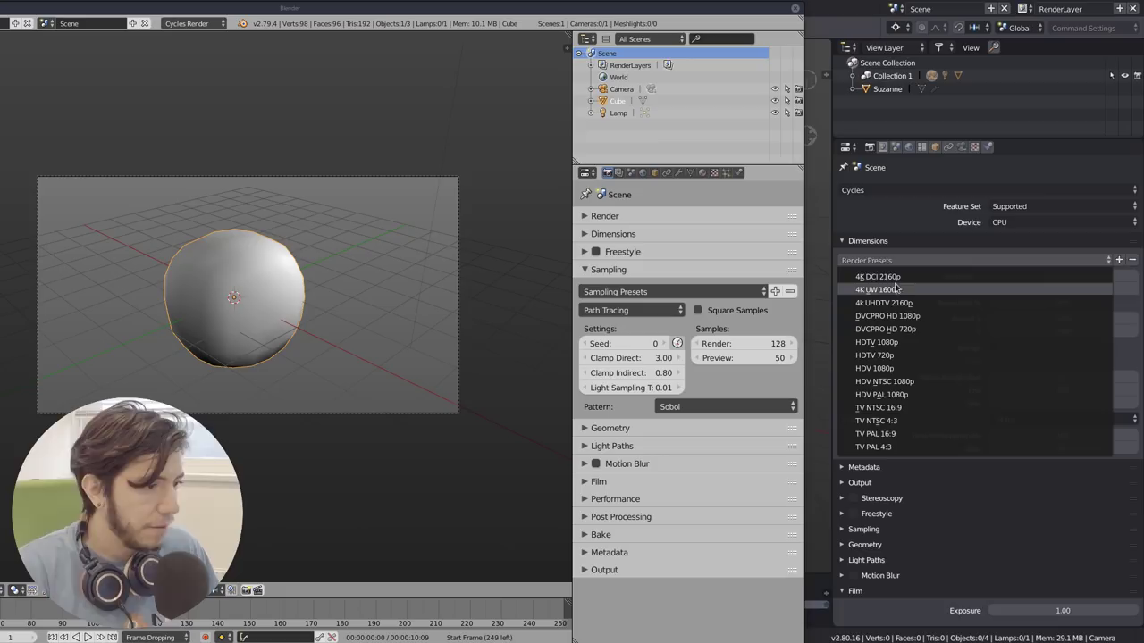
{"action": "left_click", "coordinate": [892, 278]}
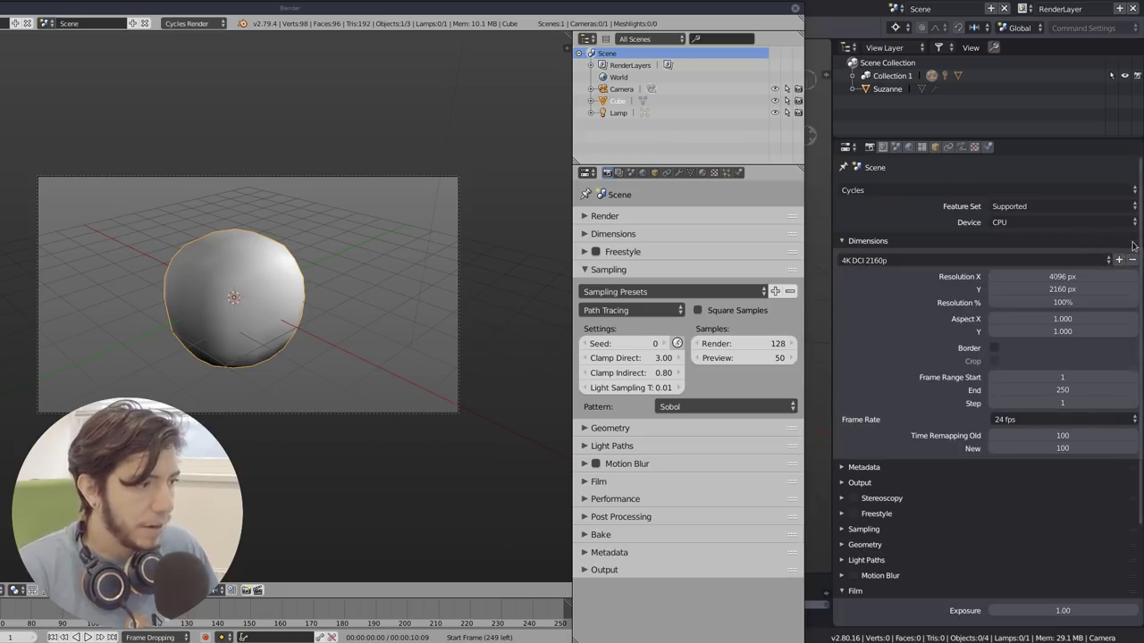
{"action": "left_click_drag", "start_coordinate": [1128, 243], "coordinate": [1058, 244]}
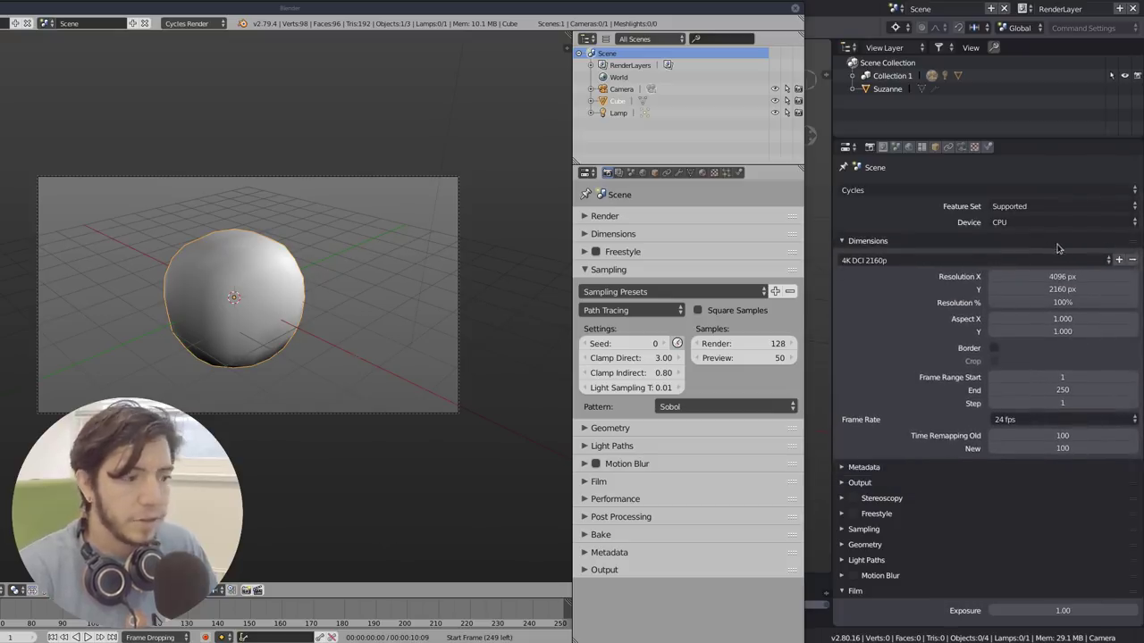
{"action": "left_click", "coordinate": [1075, 244]}
{"action": "left_click", "coordinate": [1075, 243]}
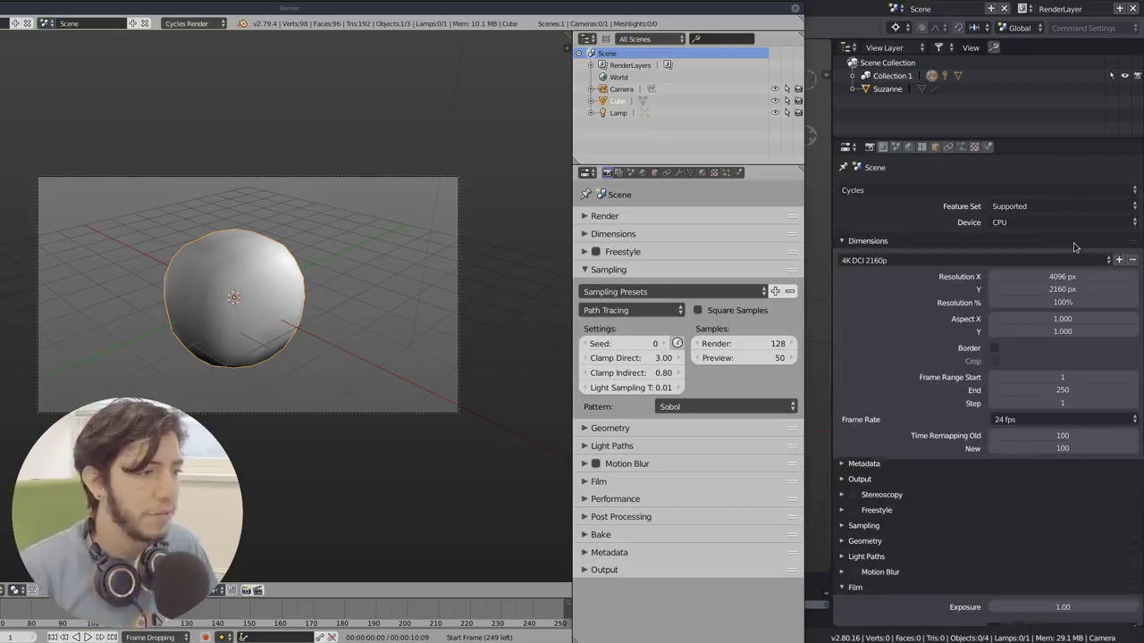
{"action": "left_click", "coordinate": [952, 260]}
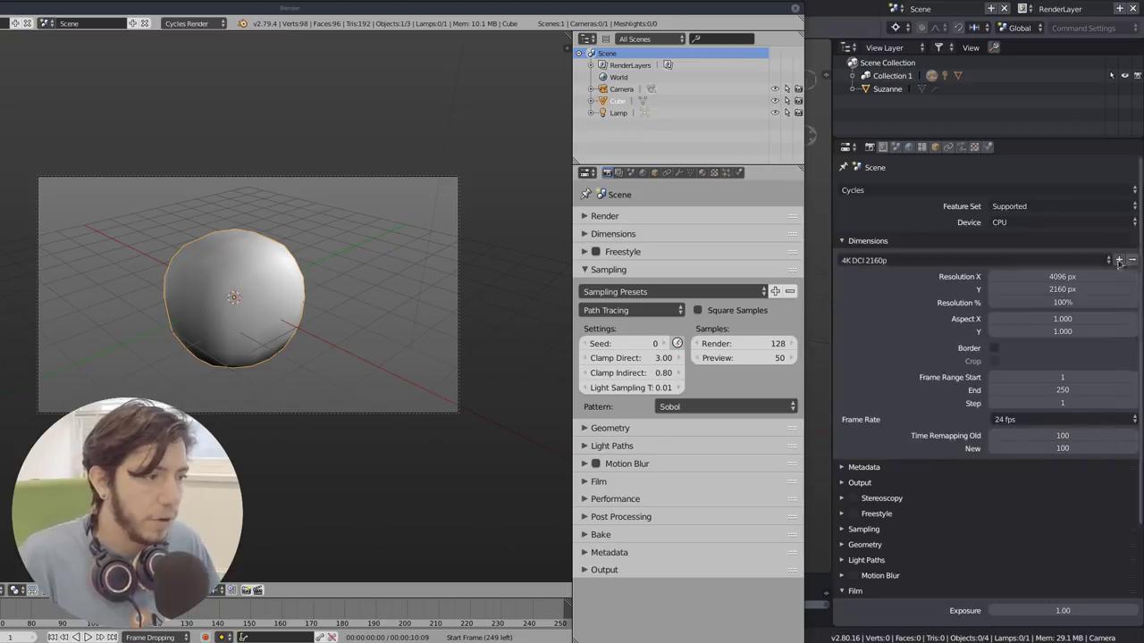
{"action": "left_click", "coordinate": [880, 243]}
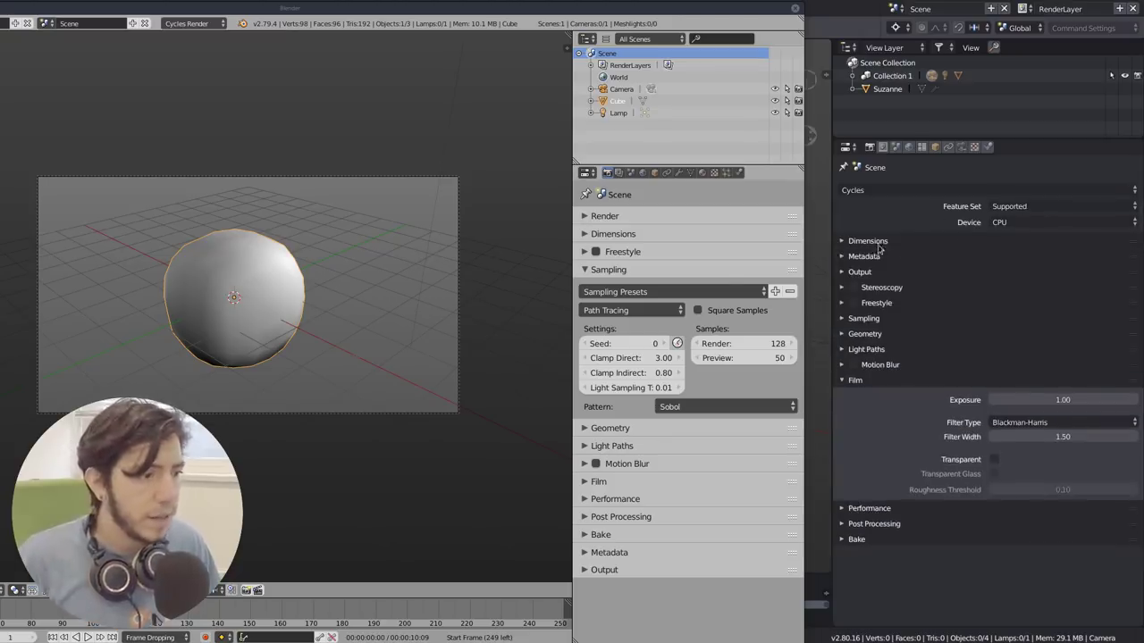
{"action": "left_click", "coordinate": [863, 382]}
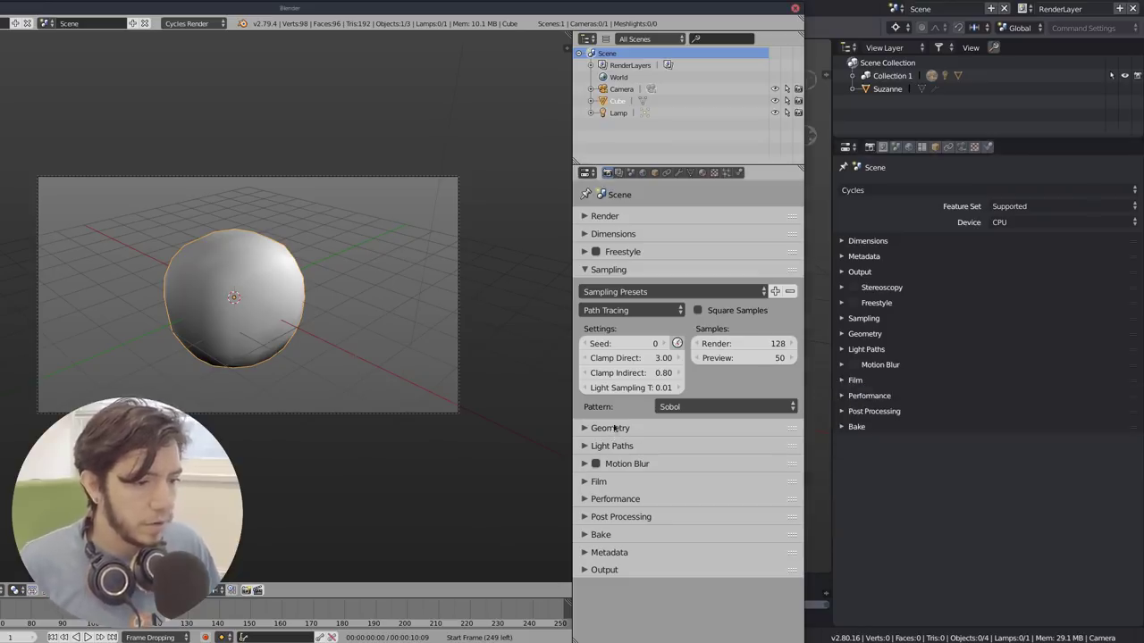
Step: In 2.79, collapse Sampling and expand Dimensions to show 1920 × 1080
{"action": "left_click", "coordinate": [611, 270]}
{"action": "left_click", "coordinate": [625, 217]}
{"action": "left_click", "coordinate": [625, 216]}
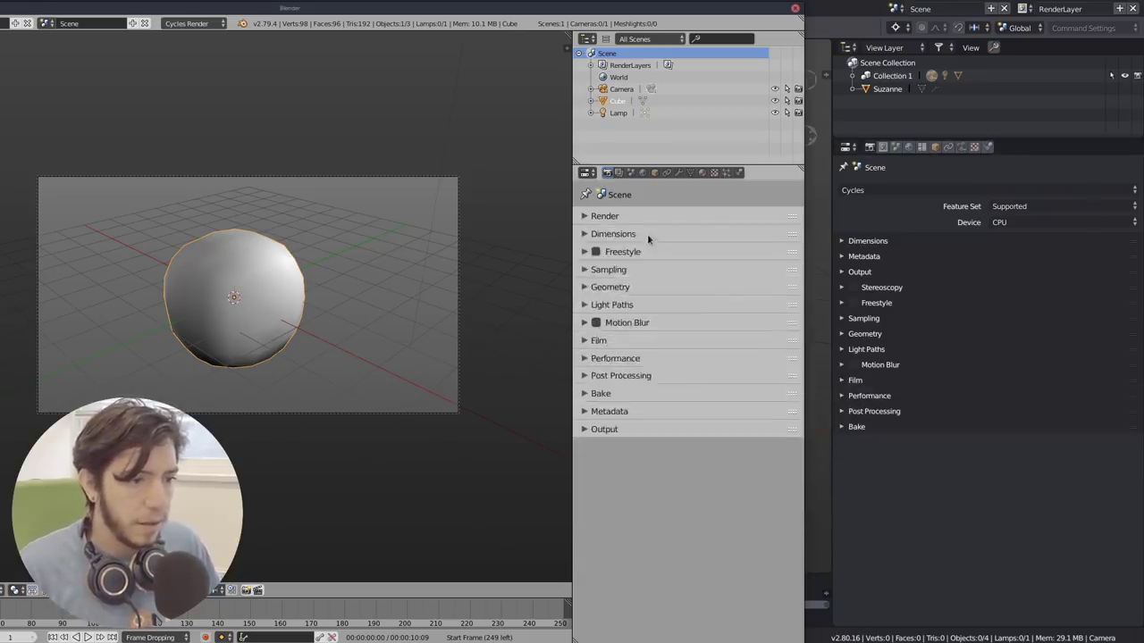
{"action": "left_click", "coordinate": [647, 233]}
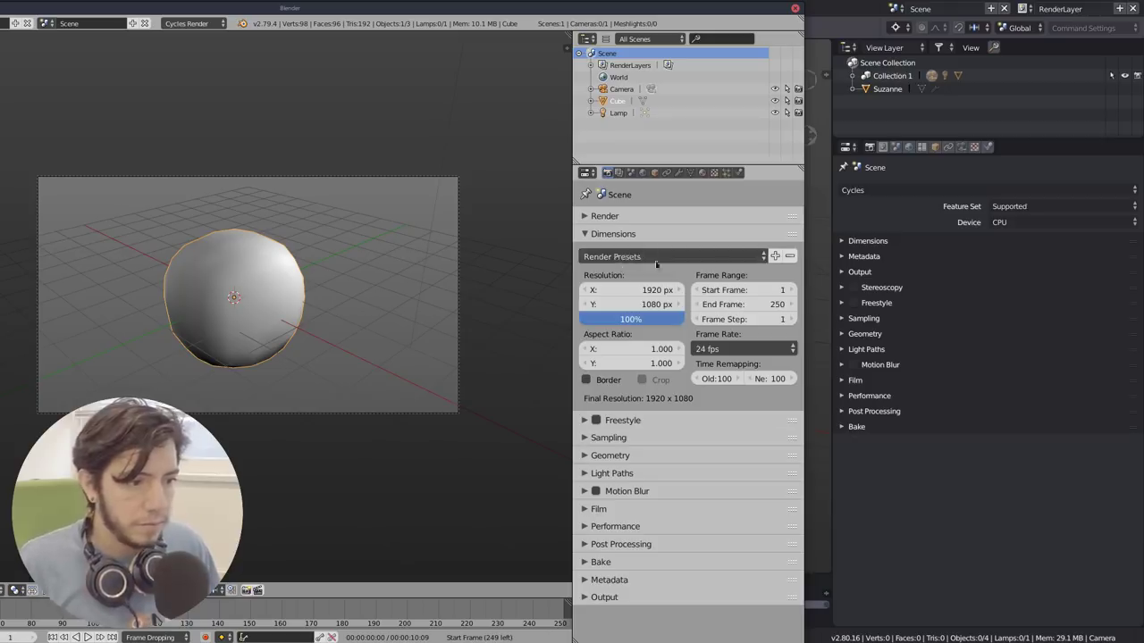
{"action": "left_click", "coordinate": [629, 236]}
{"action": "left_click", "coordinate": [618, 236]}
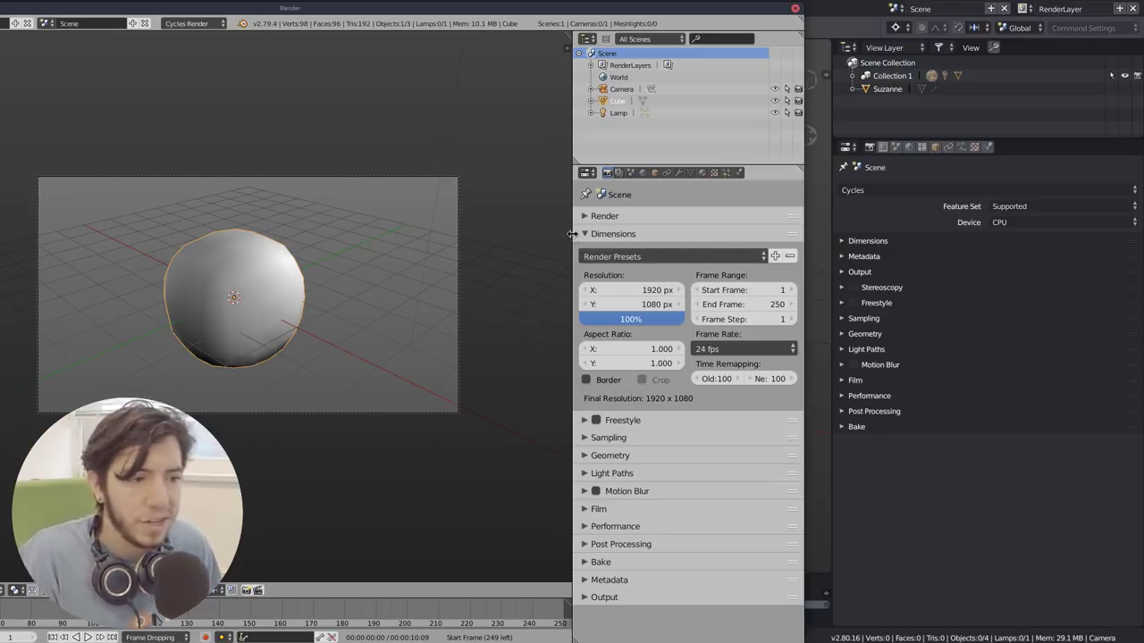
{"action": "left_click_drag", "start_coordinate": [571, 234], "coordinate": [661, 234]}
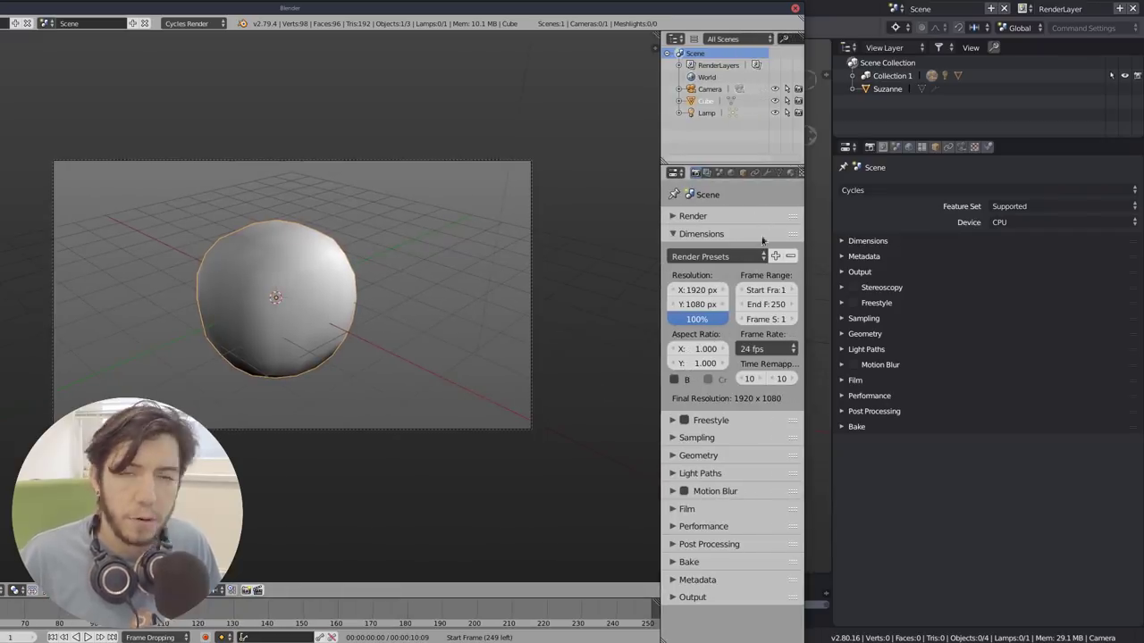
{"action": "left_click", "coordinate": [690, 236]}
{"action": "left_click", "coordinate": [706, 234]}
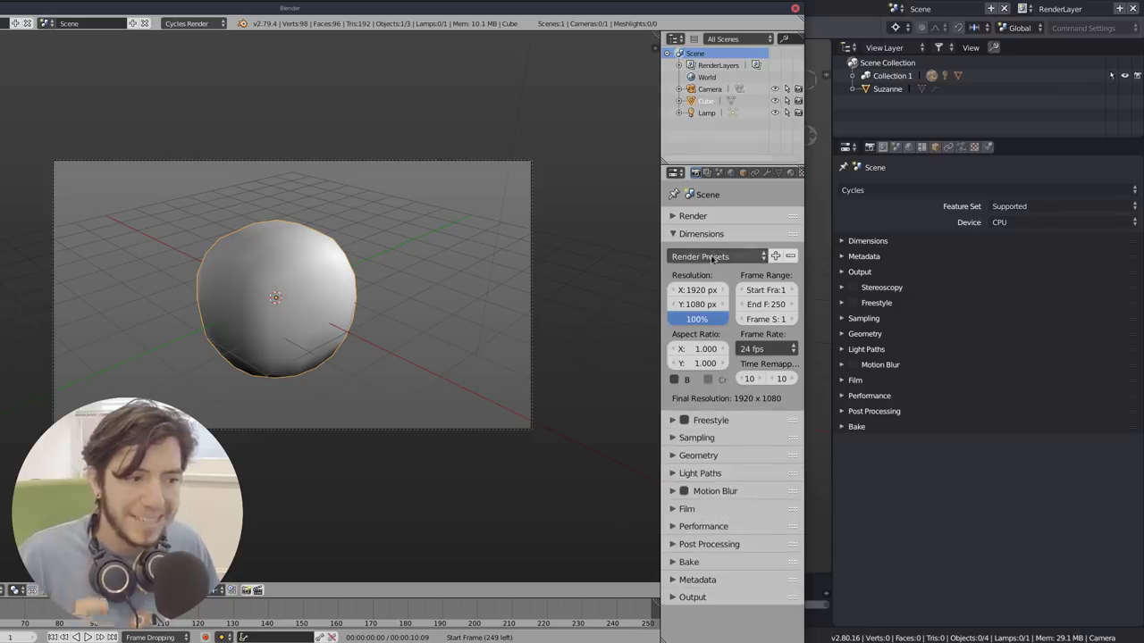
{"action": "left_click", "coordinate": [712, 257]}
{"action": "left_click", "coordinate": [730, 234]}
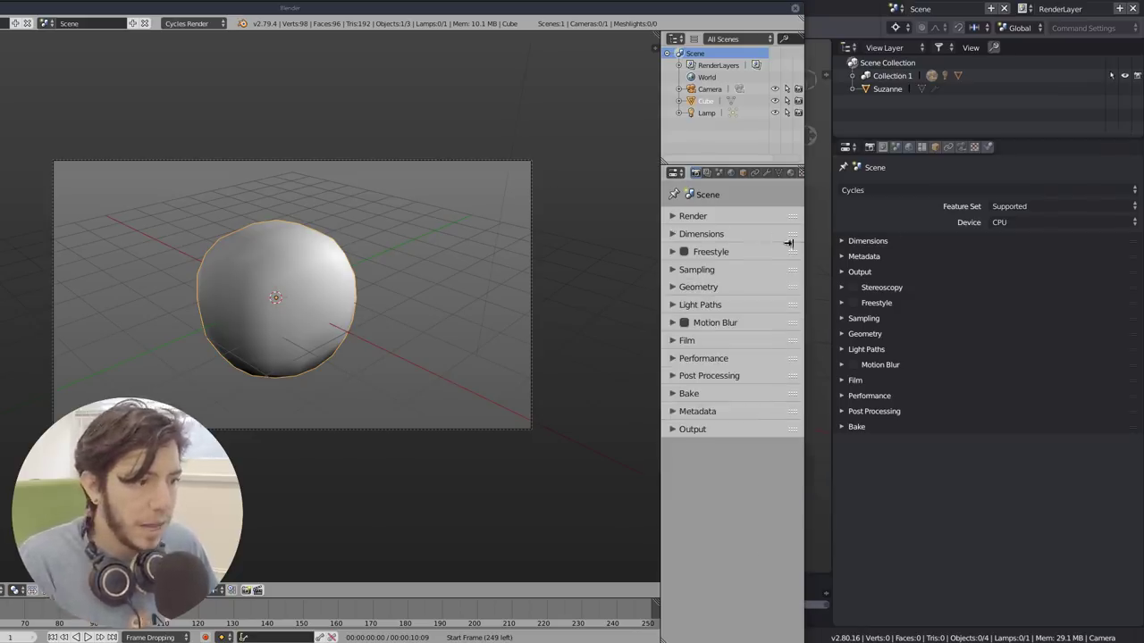
{"action": "left_click", "coordinate": [764, 236]}
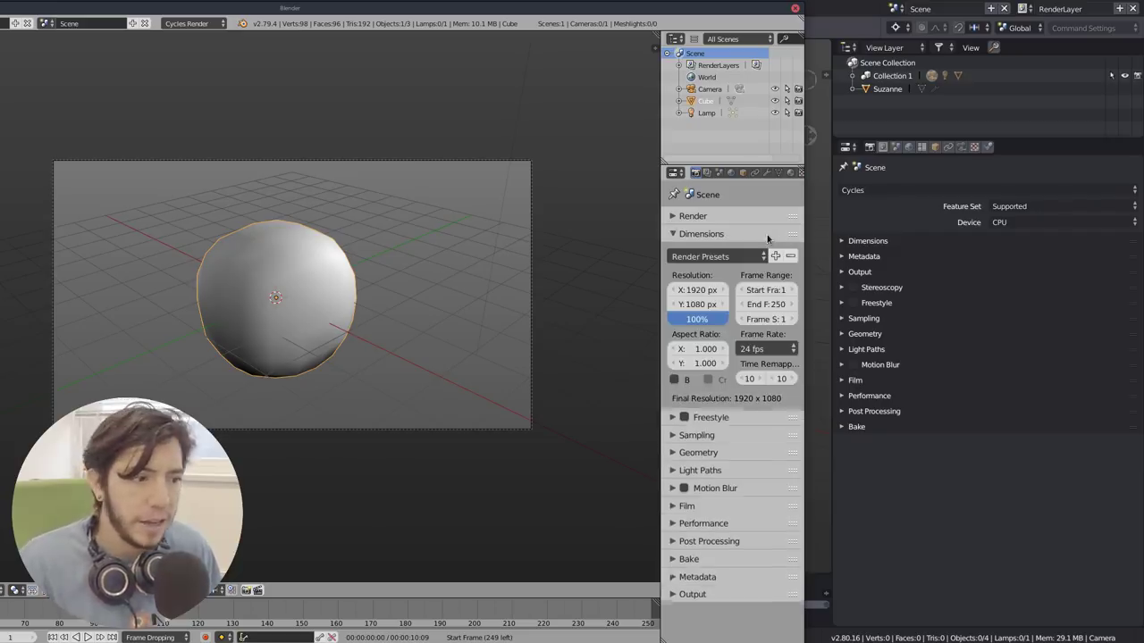
{"action": "left_click", "coordinate": [759, 236]}
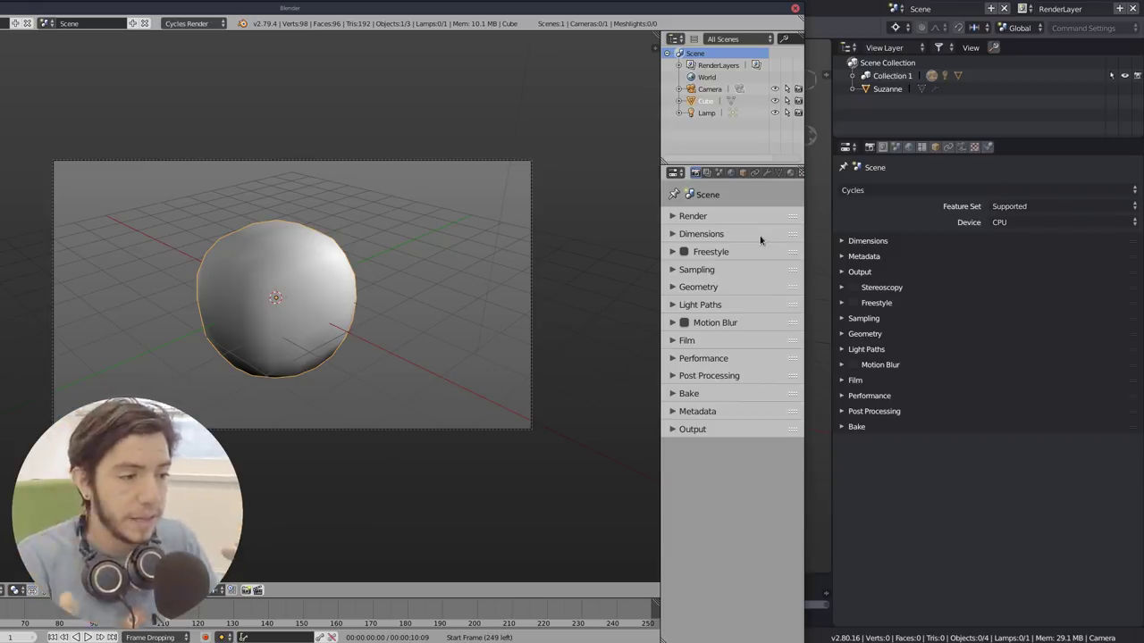
{"action": "left_click", "coordinate": [760, 235]}
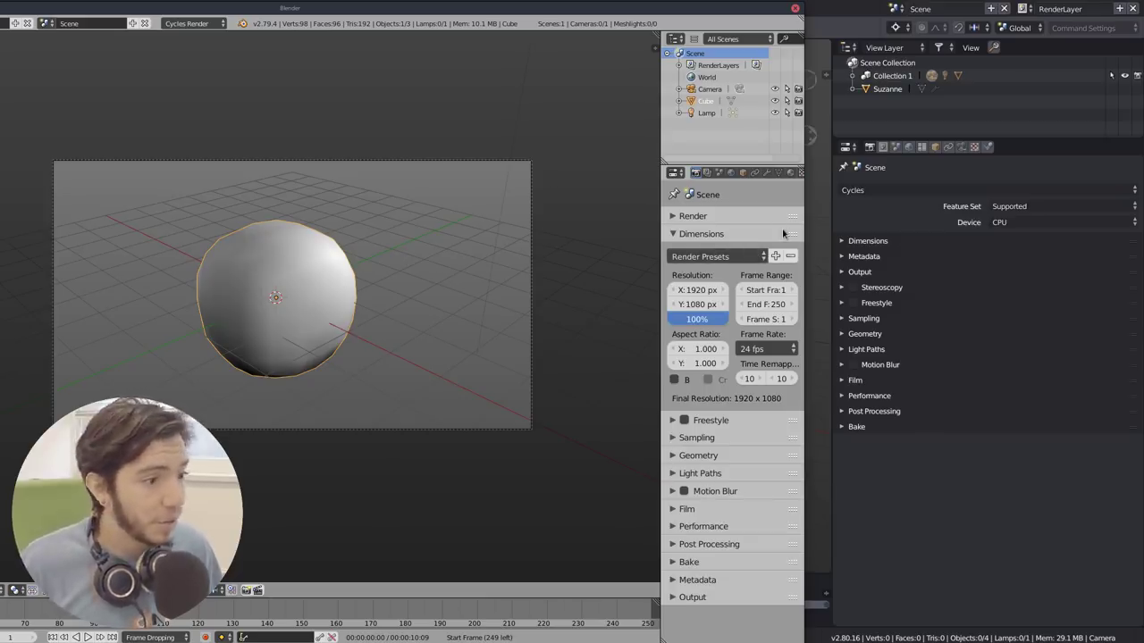
{"action": "left_click", "coordinate": [730, 237]}
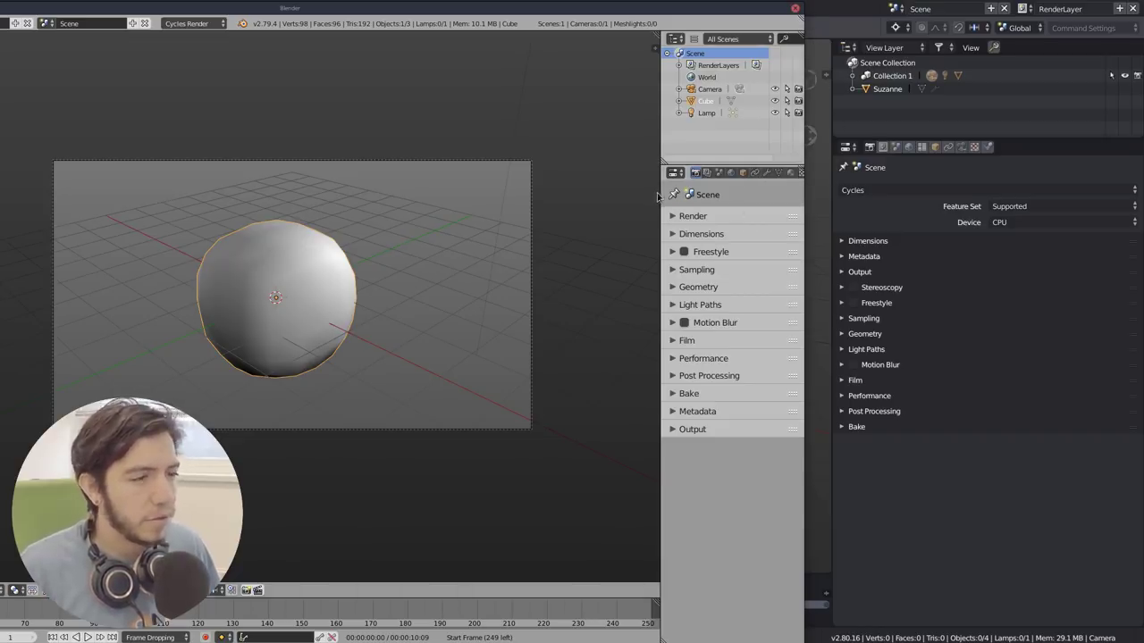
{"action": "left_click_drag", "start_coordinate": [660, 197], "coordinate": [597, 202]}
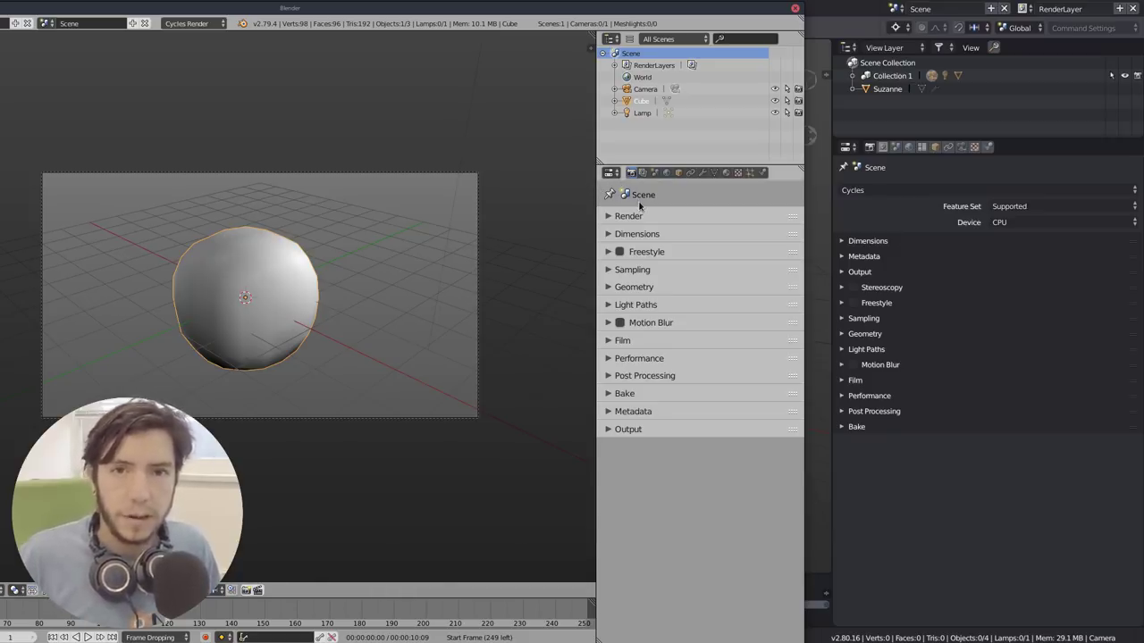
Step: Show the 2.79 Cube's object tab, fold Relations, Groups, Display, Duplication, and open Transform Locks
{"action": "left_click", "coordinate": [678, 174]}
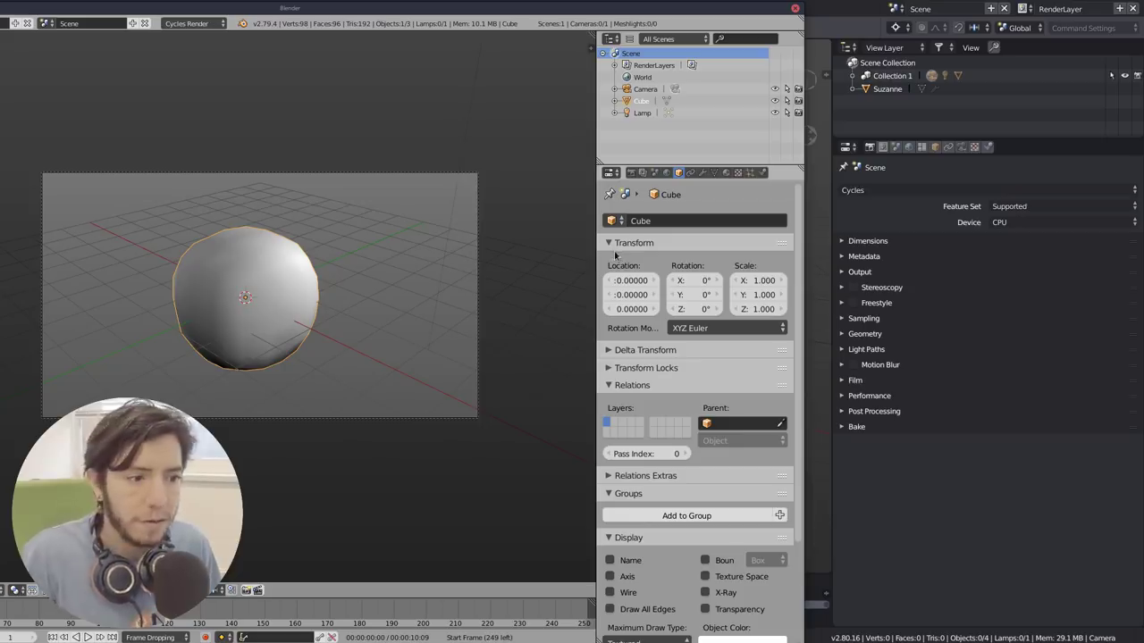
{"action": "left_click_drag", "start_coordinate": [600, 262], "coordinate": [509, 268]}
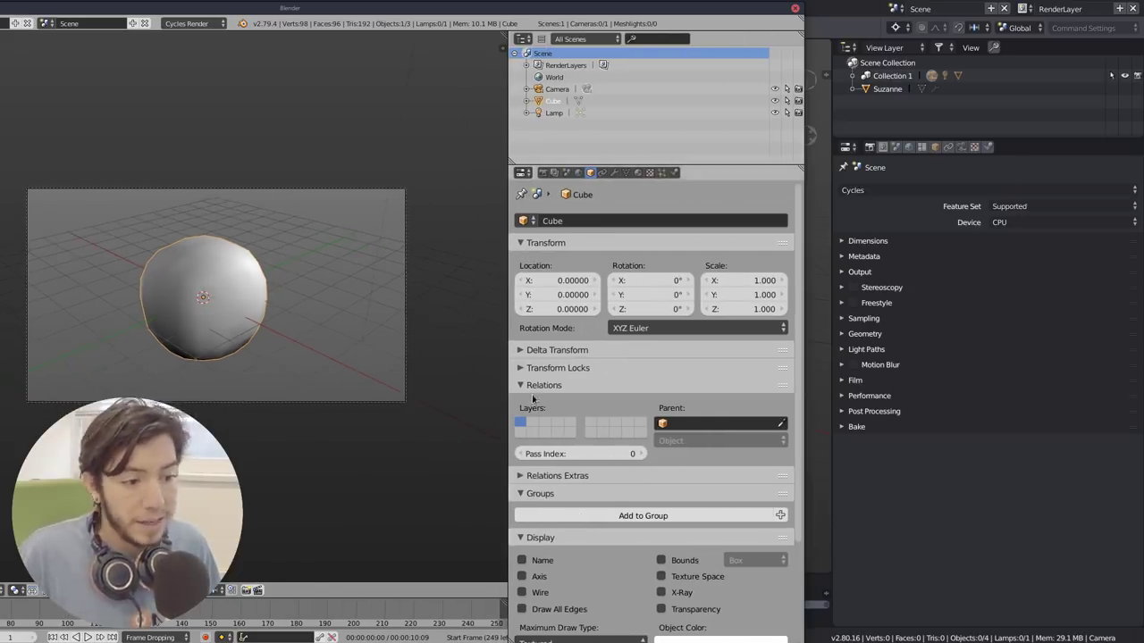
{"action": "left_click", "coordinate": [539, 392]}
{"action": "left_click", "coordinate": [549, 424]}
{"action": "left_click", "coordinate": [554, 439]}
{"action": "left_click", "coordinate": [556, 456]}
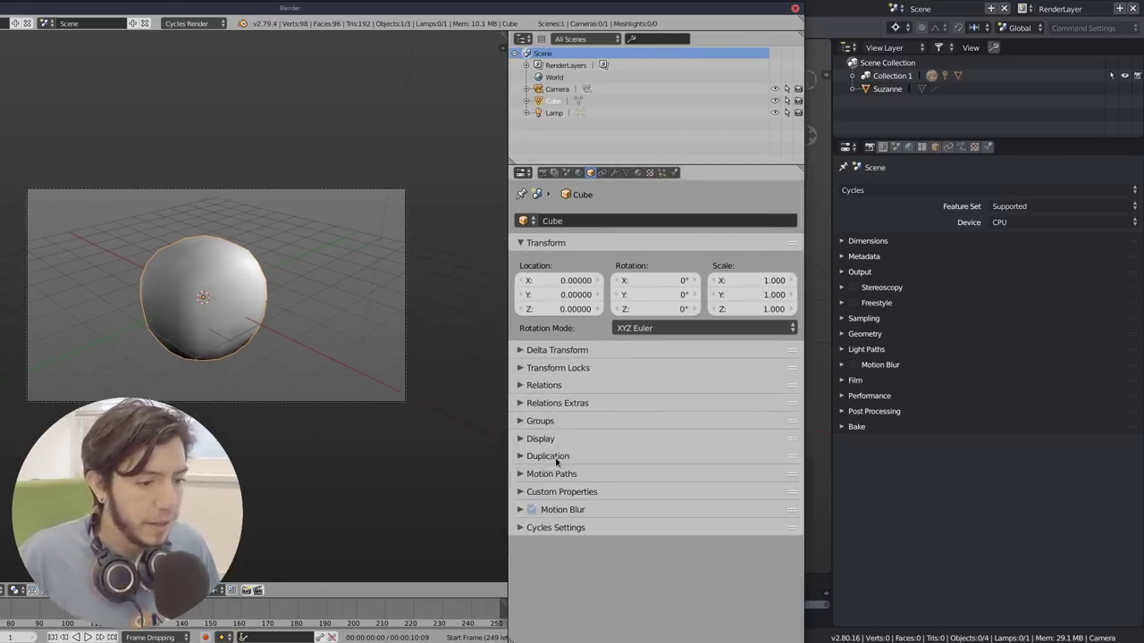
{"action": "left_click", "coordinate": [582, 370]}
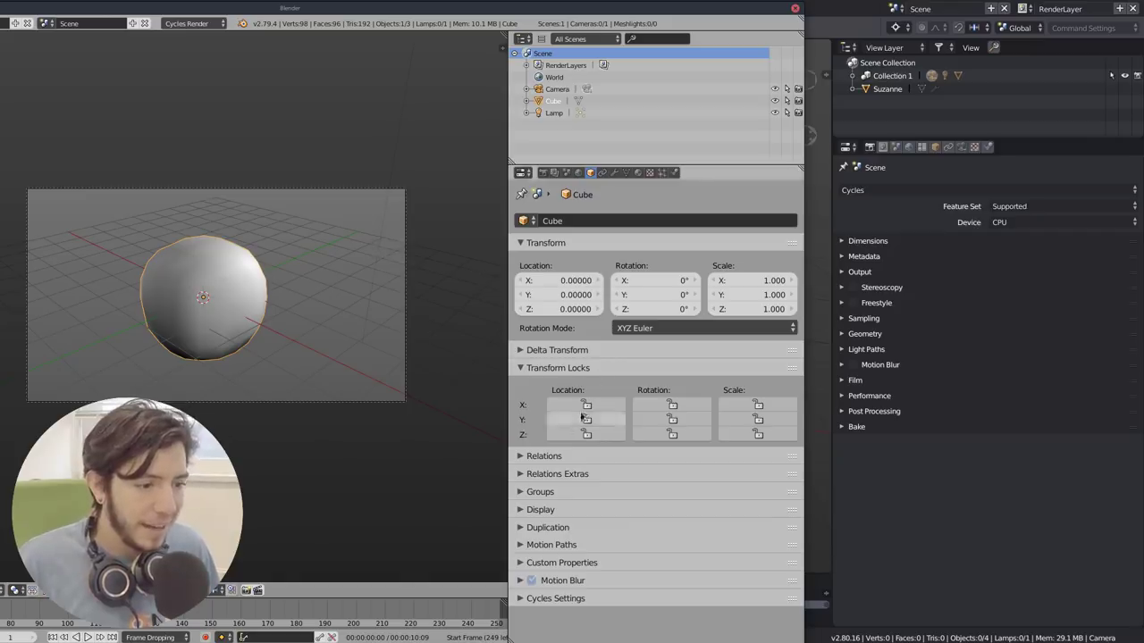
Step: Toggle rotation and scale locks on and off, lock location X/Y/Z, and set X to 2.06
{"action": "left_click_drag", "start_coordinate": [582, 417], "coordinate": [606, 463]}
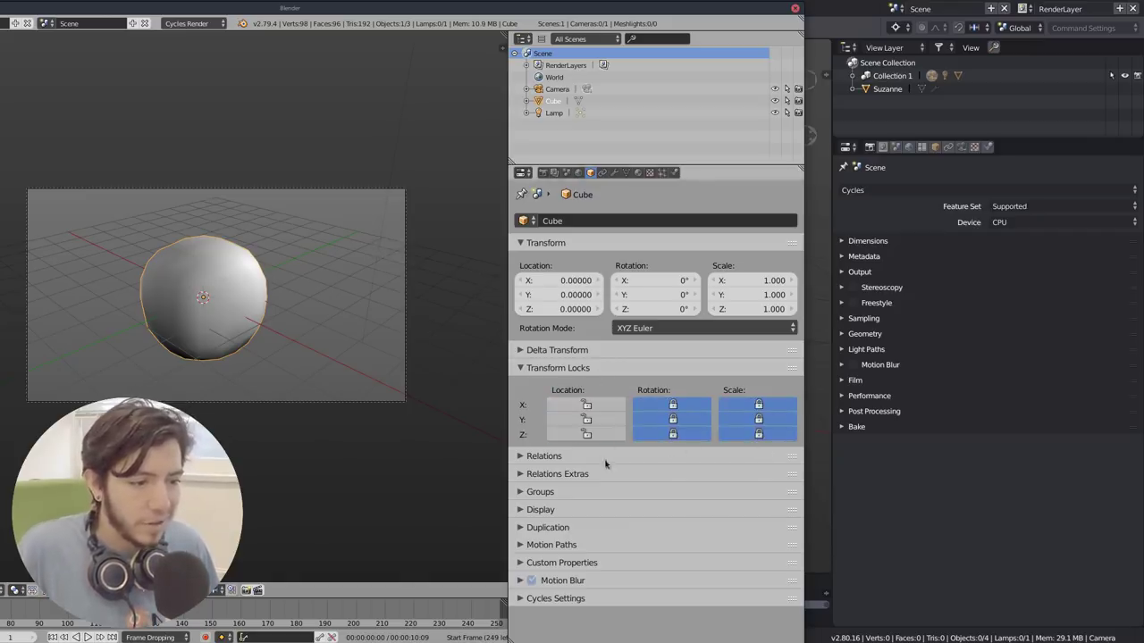
{"action": "left_click_drag", "start_coordinate": [672, 405], "coordinate": [697, 472]}
{"action": "left_click_drag", "start_coordinate": [758, 405], "coordinate": [758, 473]}
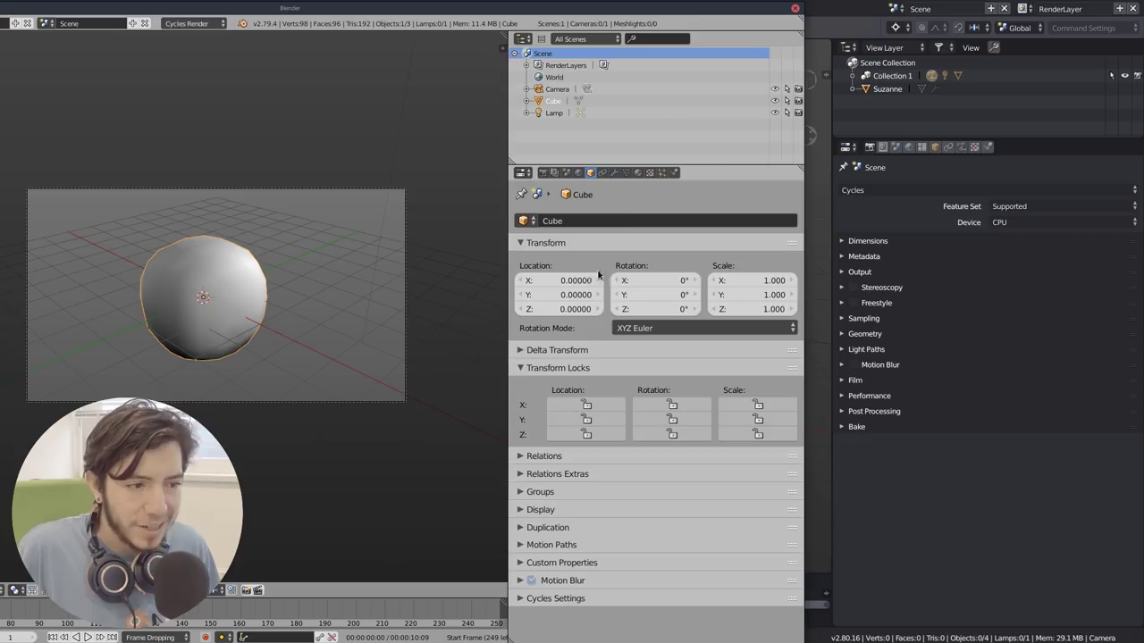
{"action": "left_click_drag", "start_coordinate": [587, 404], "coordinate": [587, 435]}
{"action": "mouse_move", "coordinate": [563, 280]}
{"action": "left_mouse_down"}
{"action": "mouse_move", "coordinate": [626, 281]}
{"action": "mouse_move", "coordinate": [563, 280]}
{"action": "left_mouse_up"}
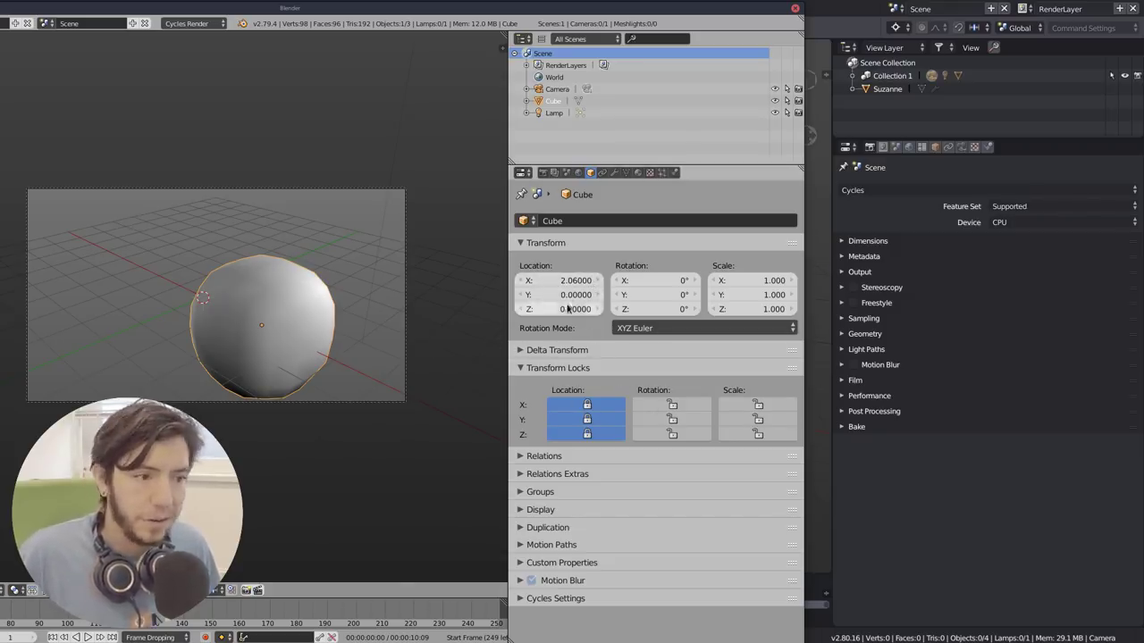
Step: Show the 2.80 Camera's object properties with Relations and Display collapsed, narrowing the editor
{"action": "left_click", "coordinate": [935, 147]}
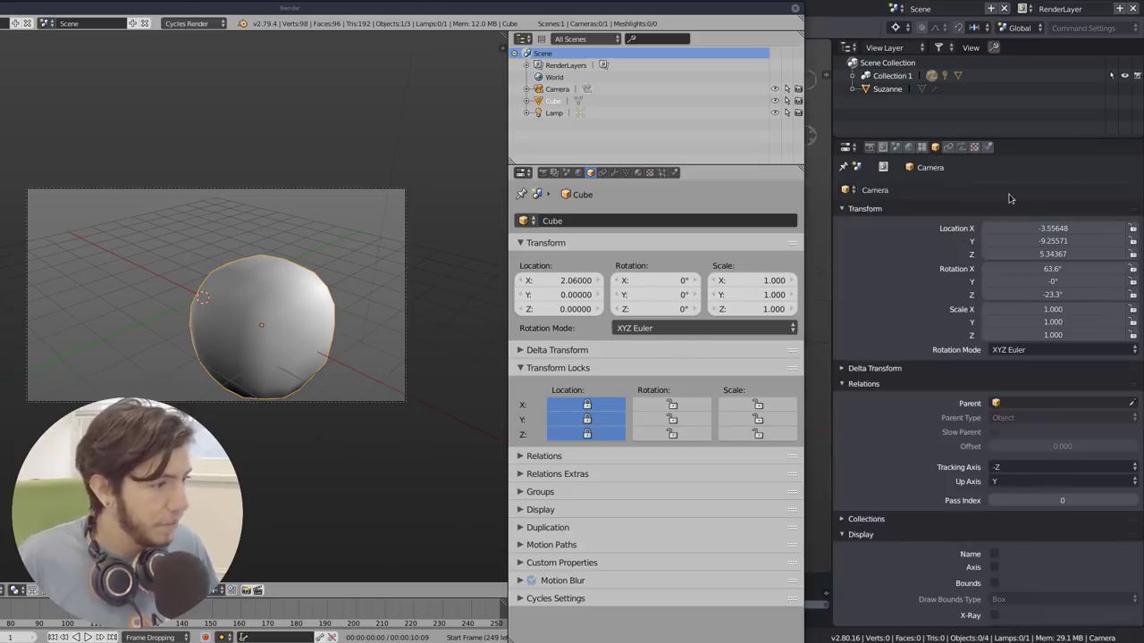
{"action": "left_click", "coordinate": [863, 384]}
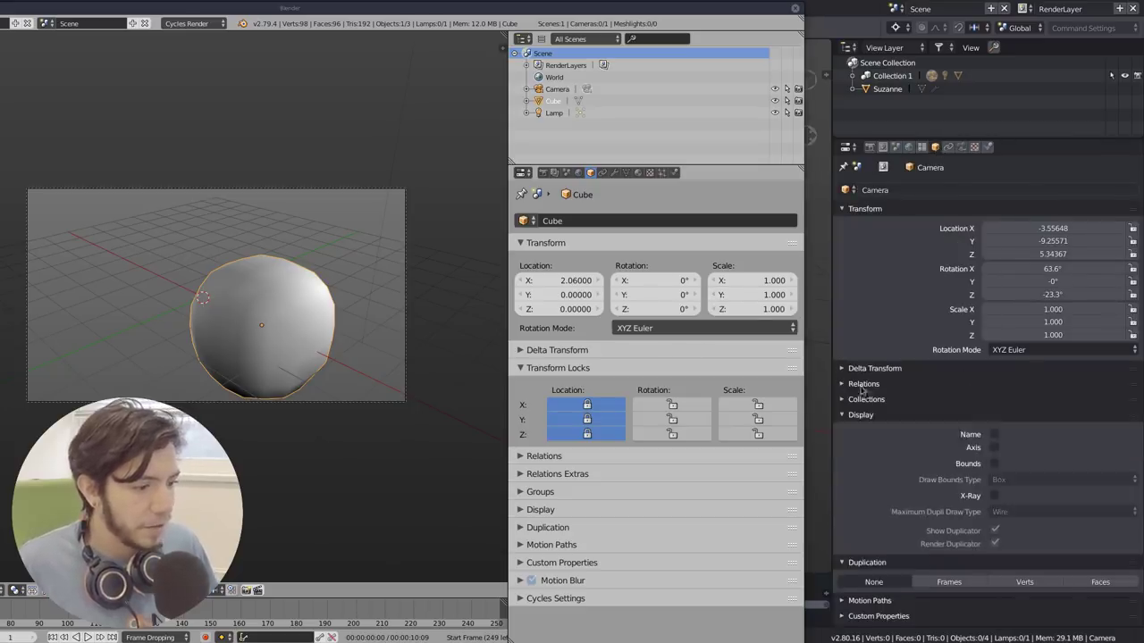
{"action": "left_click", "coordinate": [860, 415]}
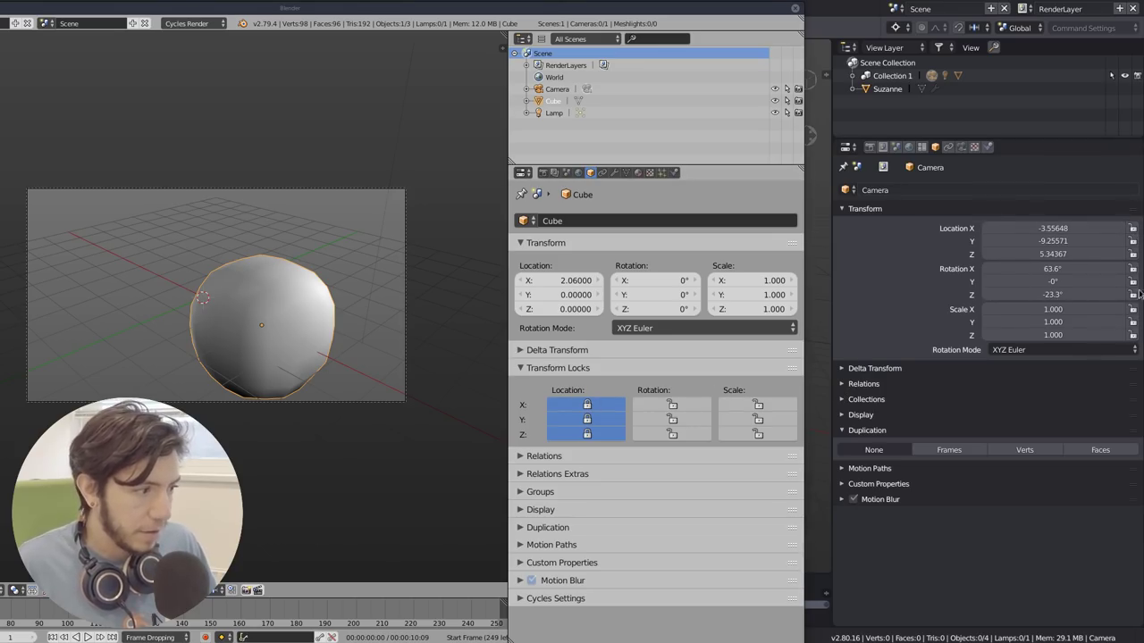
{"action": "left_click_drag", "start_coordinate": [833, 303], "coordinate": [1001, 313]}
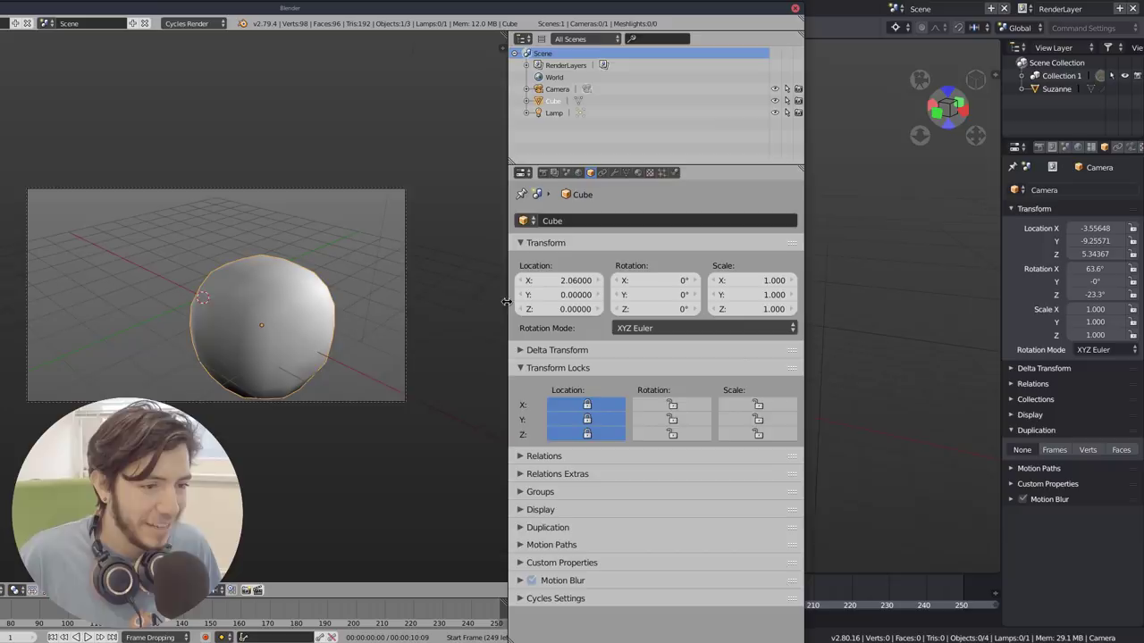
Step: Resize the 2.79 properties area and set that window to Always on Top
{"action": "left_click_drag", "start_coordinate": [505, 302], "coordinate": [572, 313]}
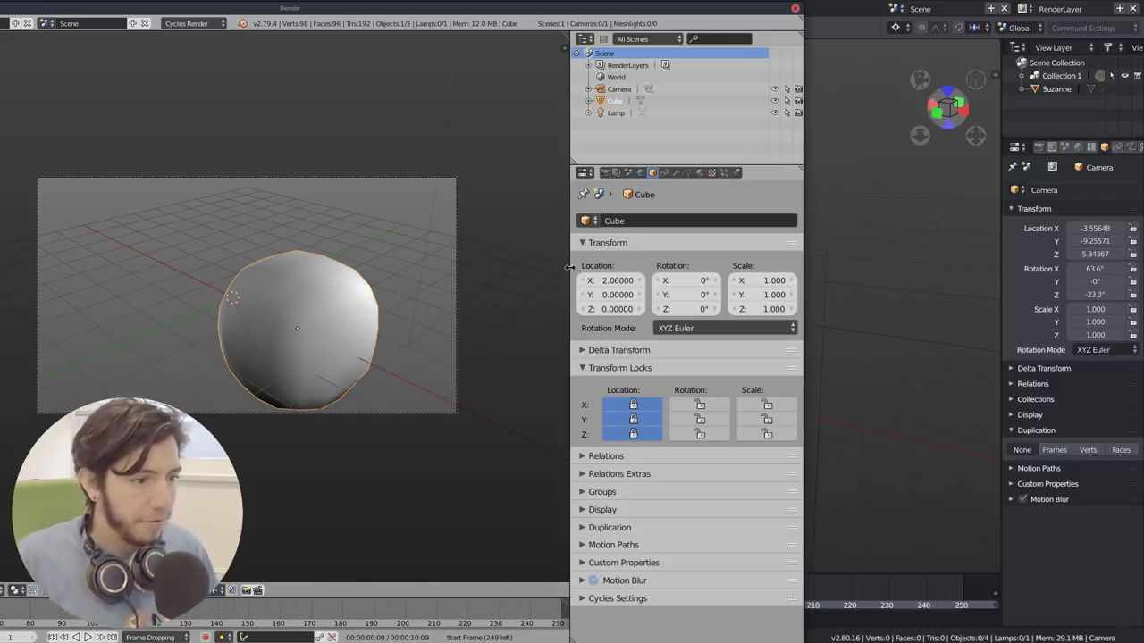
{"action": "left_click_drag", "start_coordinate": [570, 270], "coordinate": [507, 273]}
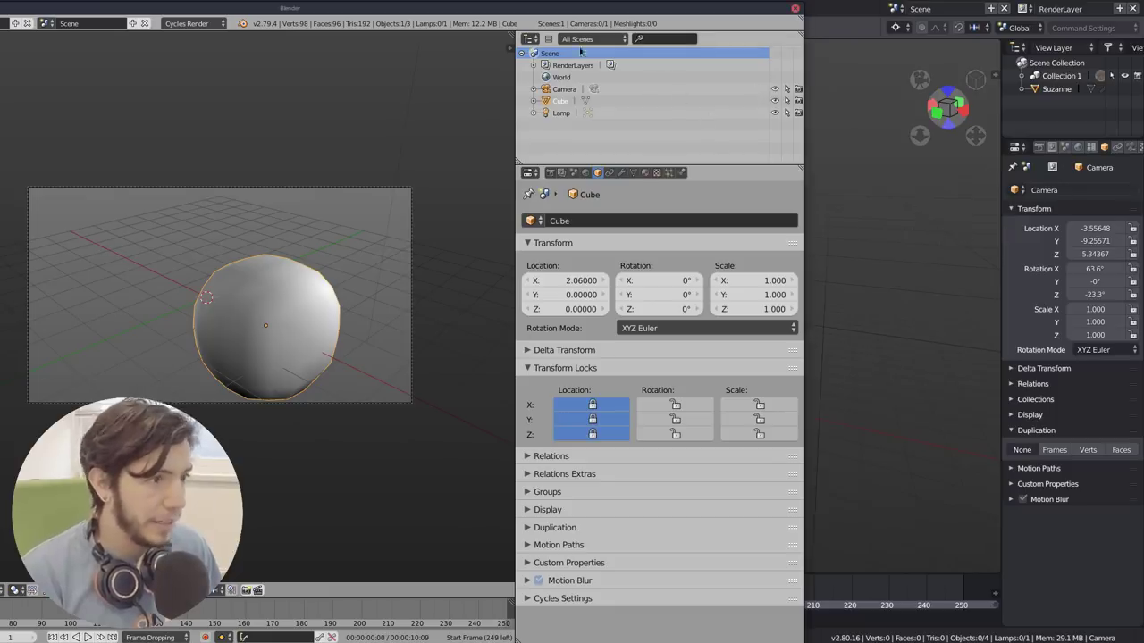
{"action": "right_click", "coordinate": [578, 11]}
{"action": "left_click", "coordinate": [633, 87]}
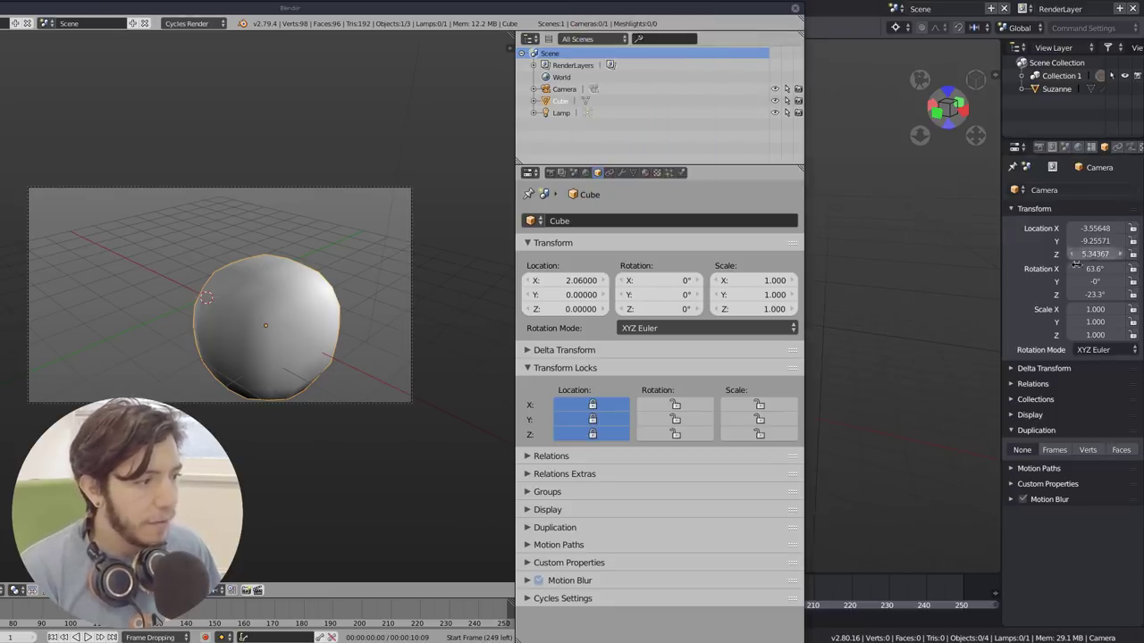
Step: Bring the 2.80 window forward, widen its properties editor, and toggle Transform and Relations
{"action": "left_click", "coordinate": [823, 45]}
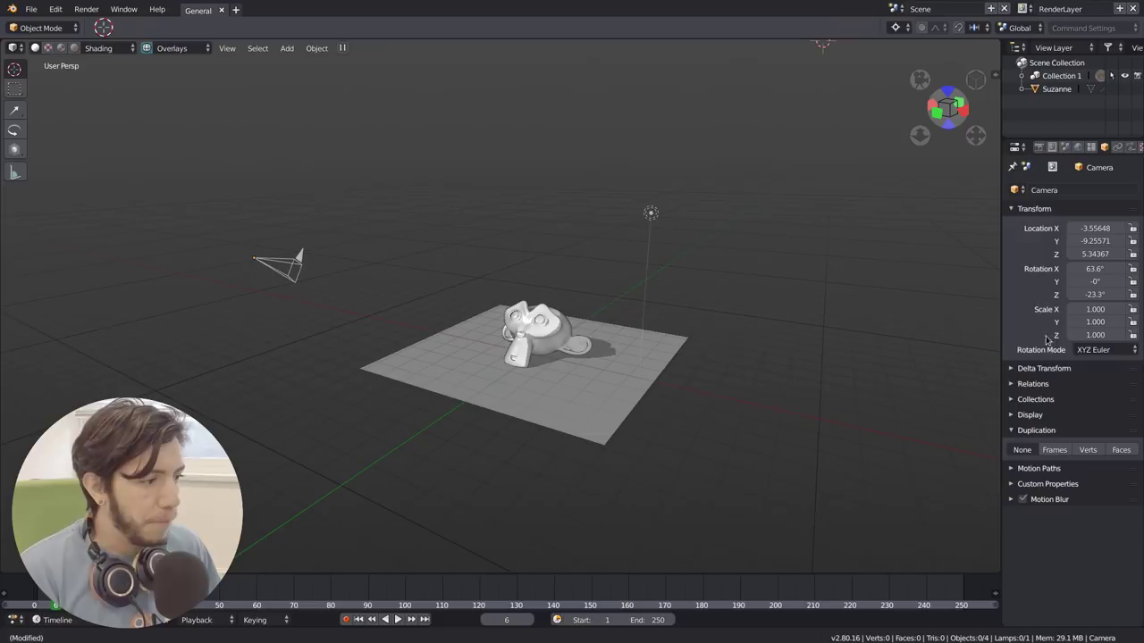
{"action": "left_click_drag", "start_coordinate": [1001, 282], "coordinate": [893, 250]}
{"action": "left_click", "coordinate": [964, 211]}
{"action": "left_click", "coordinate": [962, 211]}
{"action": "left_click", "coordinate": [958, 211]}
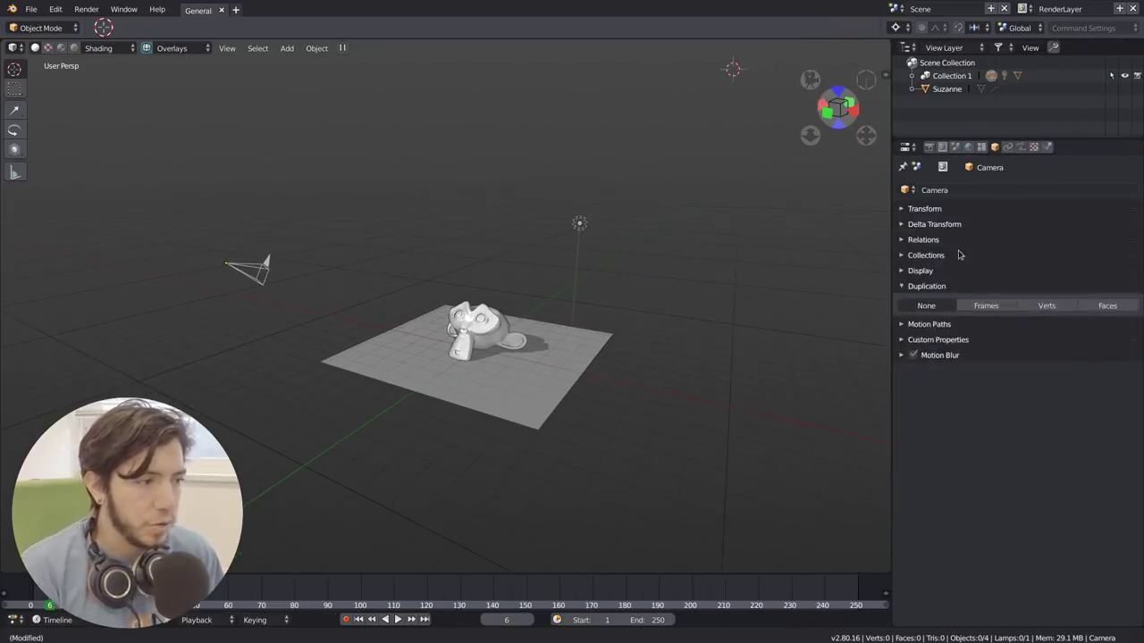
{"action": "left_click", "coordinate": [956, 240]}
{"action": "left_click", "coordinate": [956, 239]}
{"action": "left_click", "coordinate": [956, 209]}
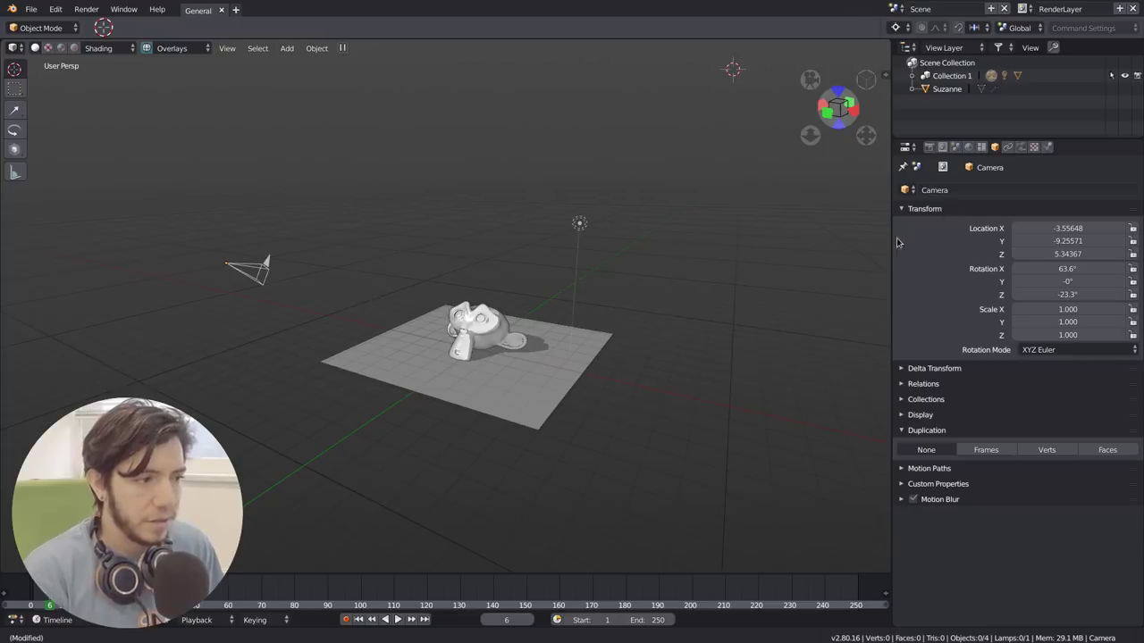
Step: Narrow the editor and drag across panel headers to collapse and expand all panels at once
{"action": "left_click_drag", "start_coordinate": [891, 238], "coordinate": [1019, 486]}
{"action": "left_click", "coordinate": [1019, 209]}
{"action": "left_click", "coordinate": [1014, 211]}
{"action": "left_click", "coordinate": [1023, 225]}
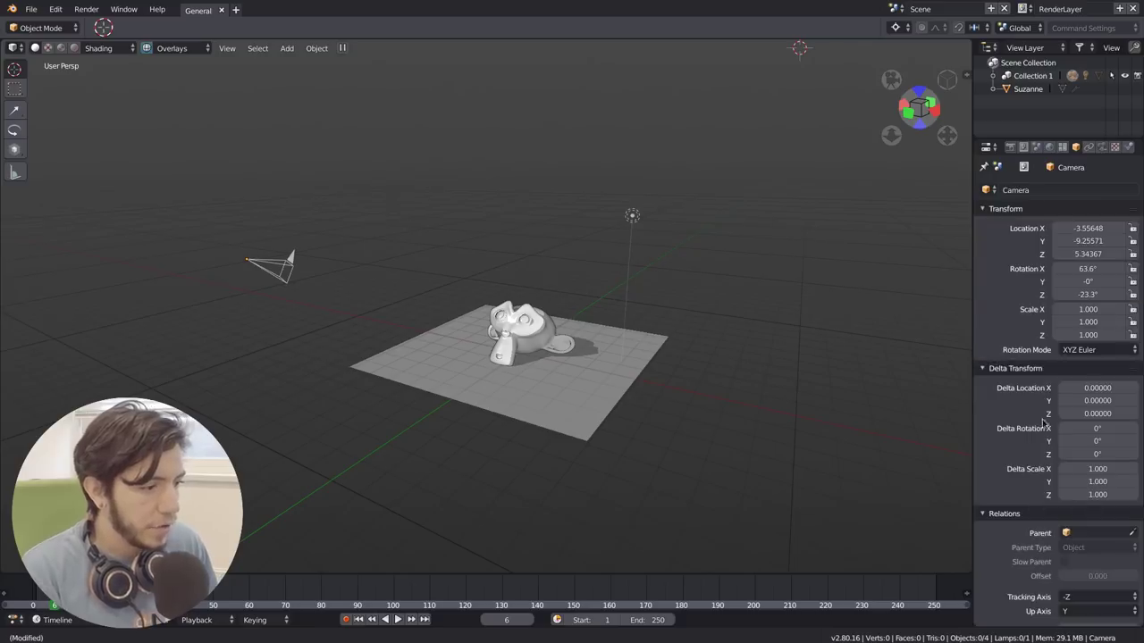
{"action": "left_click_drag", "start_coordinate": [1006, 208], "coordinate": [1009, 469]}
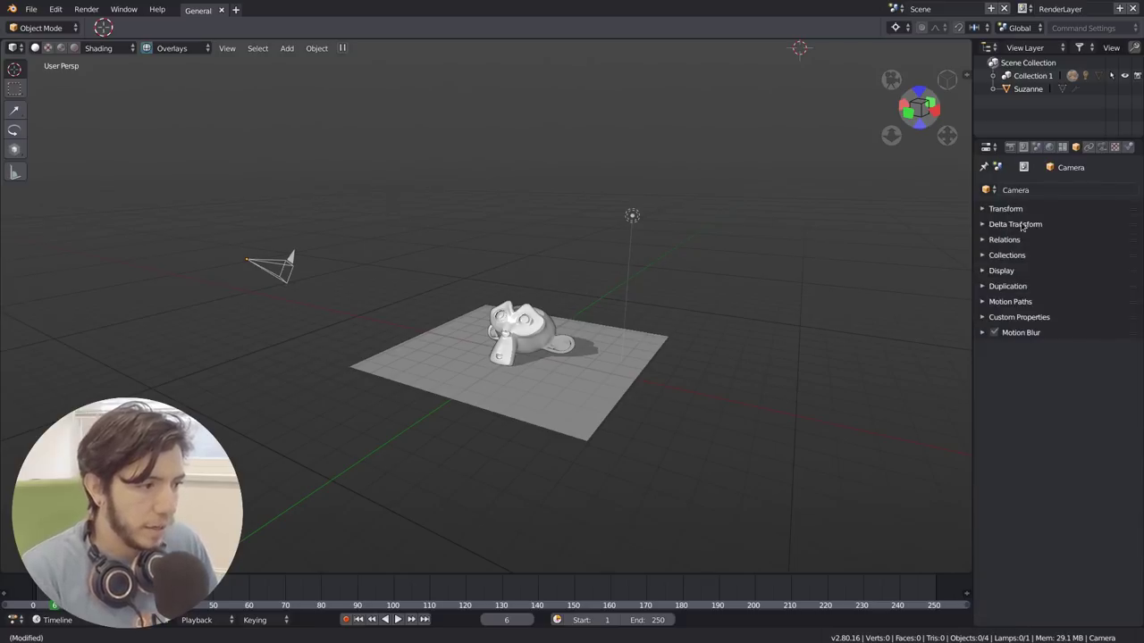
{"action": "left_click_drag", "start_coordinate": [1032, 332], "coordinate": [1015, 161]}
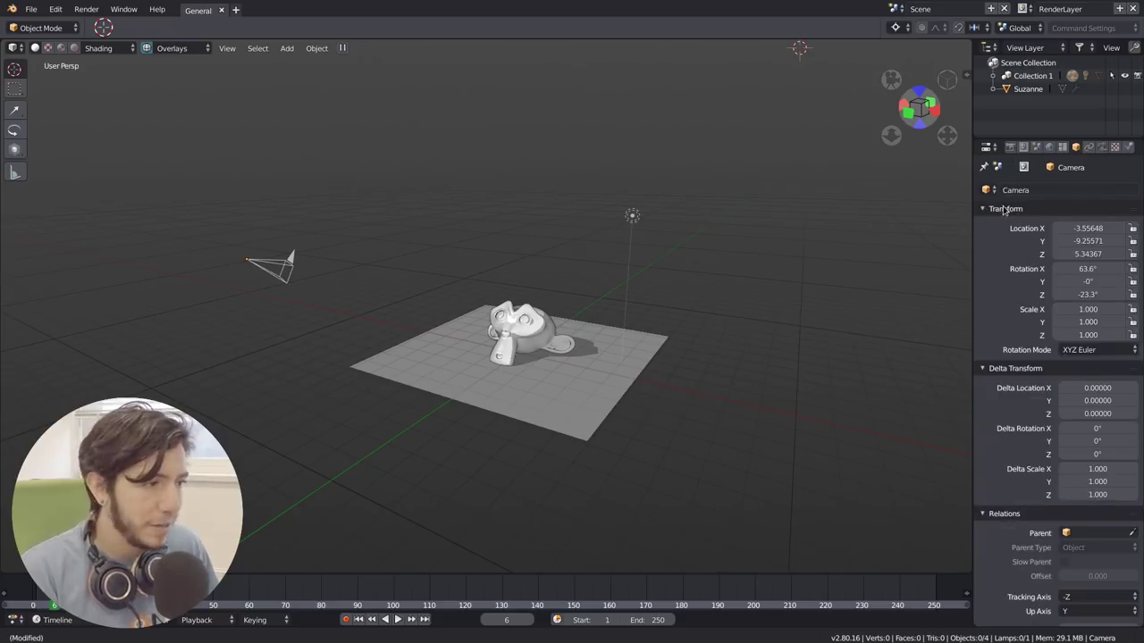
{"action": "left_click_drag", "start_coordinate": [1004, 210], "coordinate": [1011, 438]}
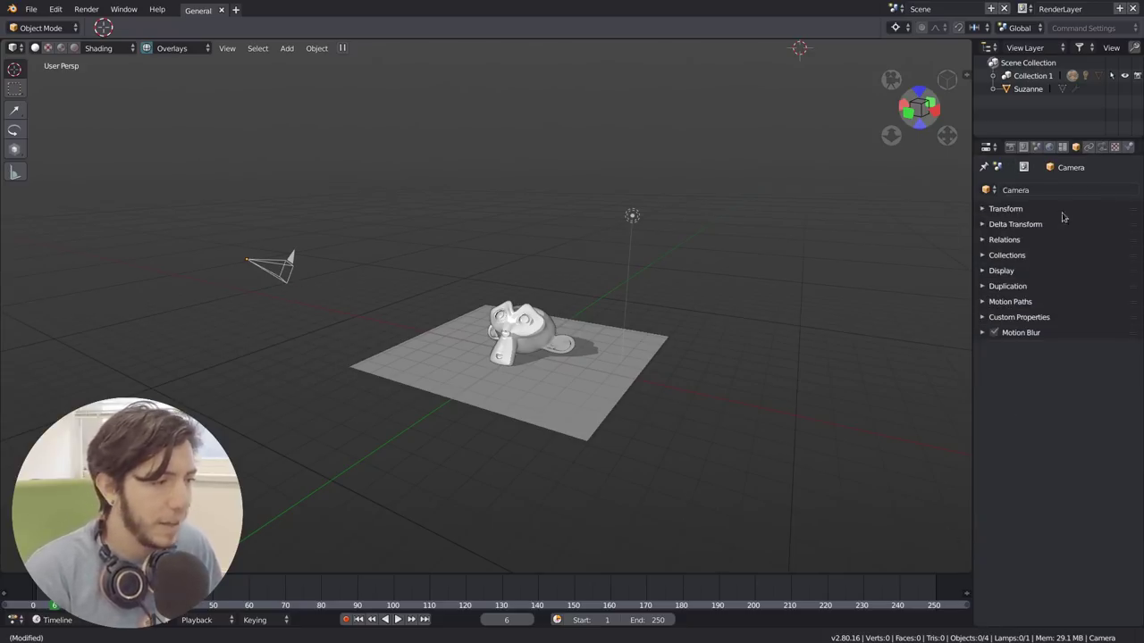
Step: Leave only the Relations panel open and widen the properties editor again
{"action": "left_click", "coordinate": [1008, 256]}
{"action": "left_click", "coordinate": [1004, 240]}
{"action": "left_click", "coordinate": [1006, 209]}
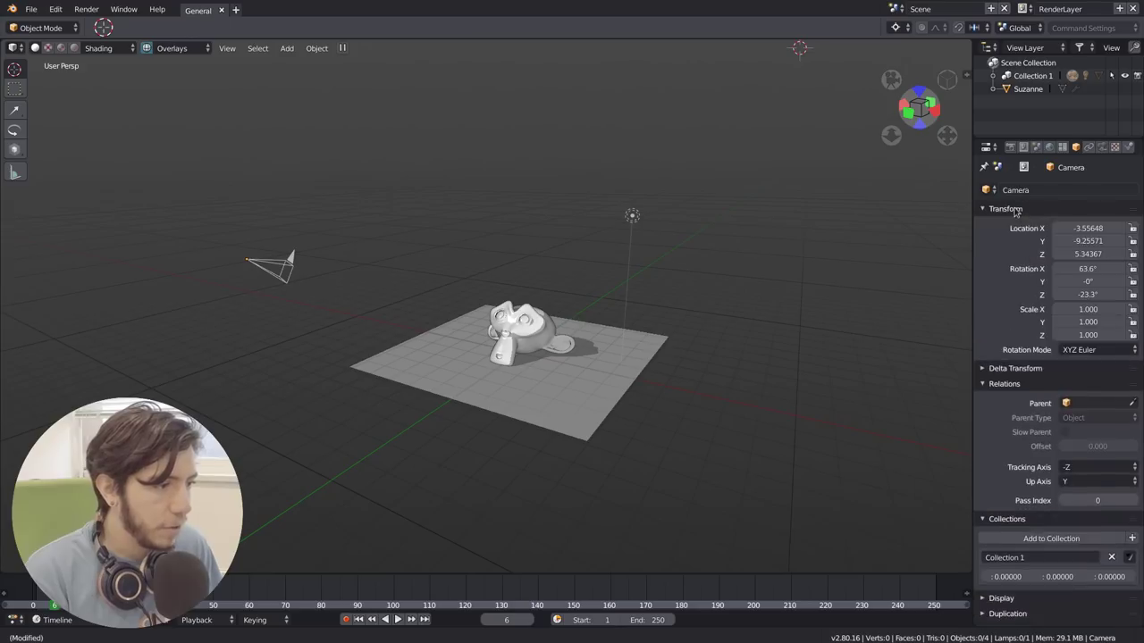
{"action": "scroll", "coordinate": [1026, 355], "scroll_direction": "down", "scroll_amount": 2}
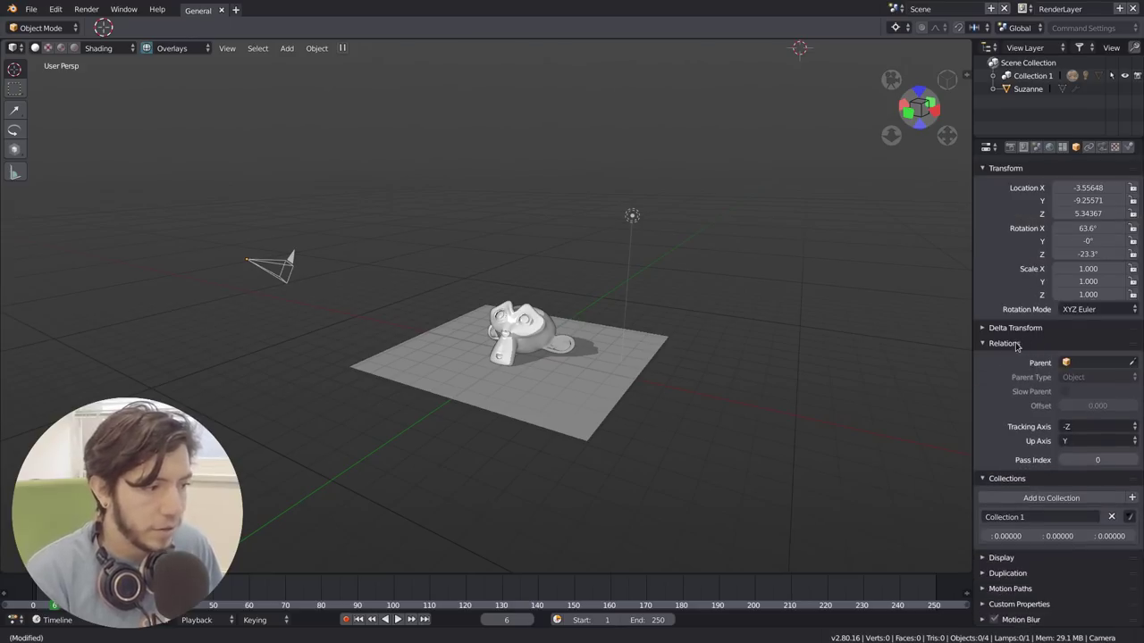
{"action": "left_click", "coordinate": [1016, 345], "text": "ctrl"}
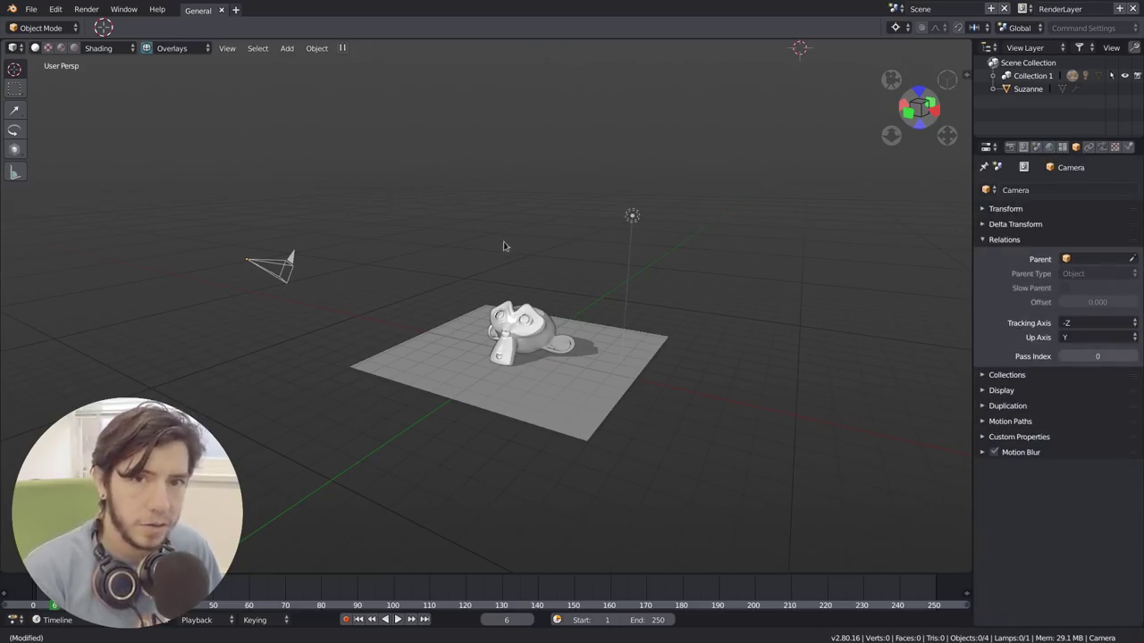
{"action": "left_click_drag", "start_coordinate": [971, 300], "coordinate": [909, 293]}
Step: Expand the Camera's Transform panel and bring up the keyframe menu for its Location X
{"action": "left_click", "coordinate": [941, 208]}
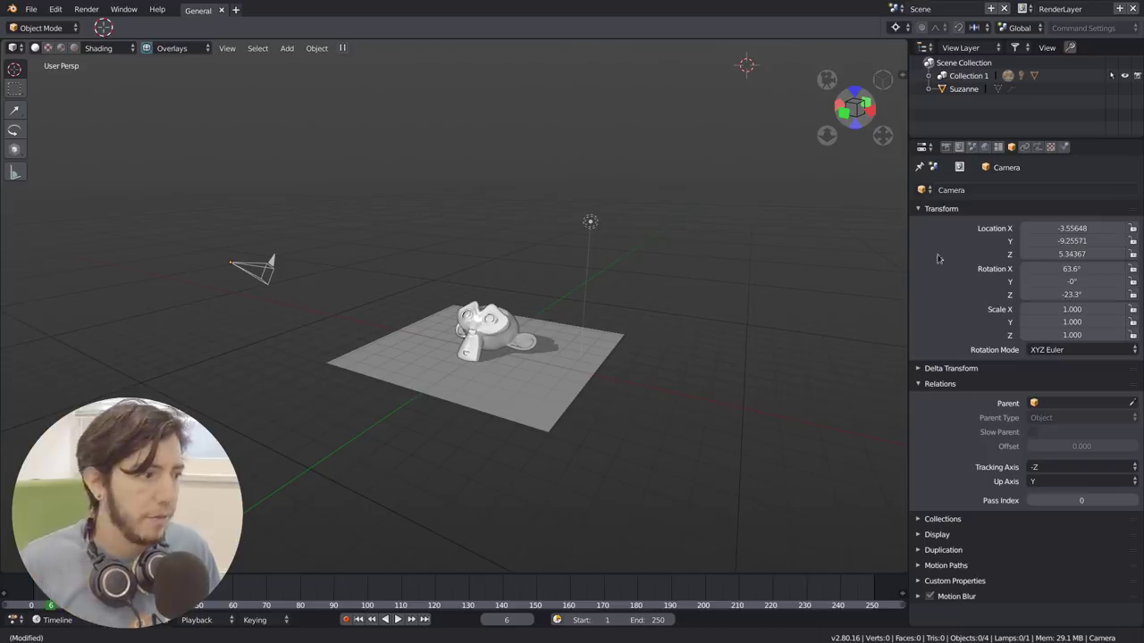
{"action": "right_click", "coordinate": [1070, 229]}
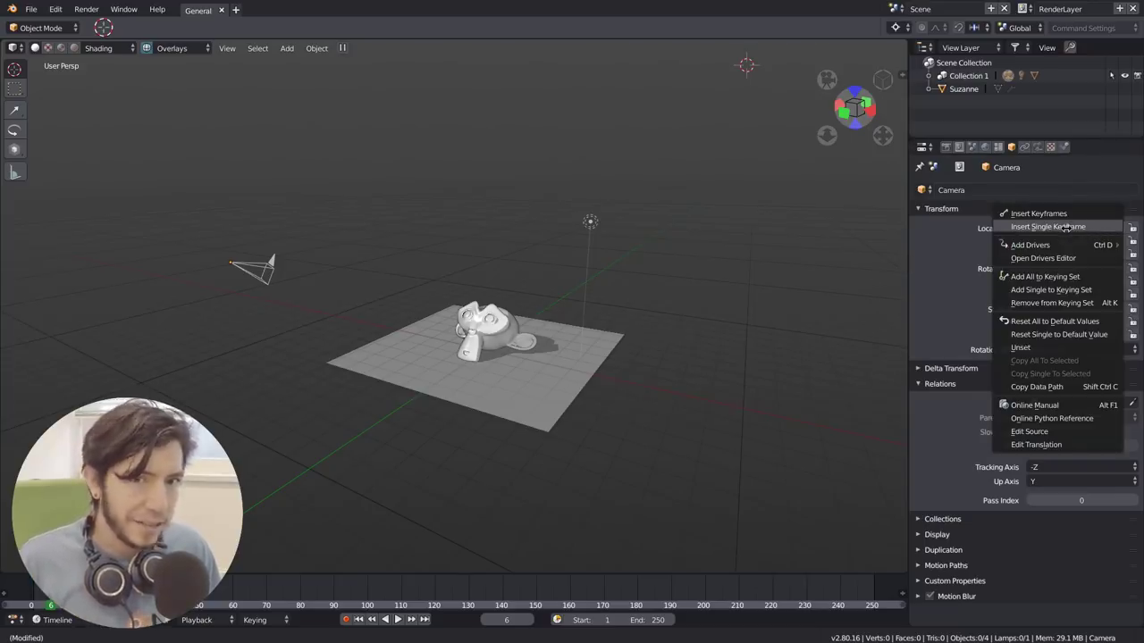
{"action": "left_click", "coordinate": [1066, 227]}
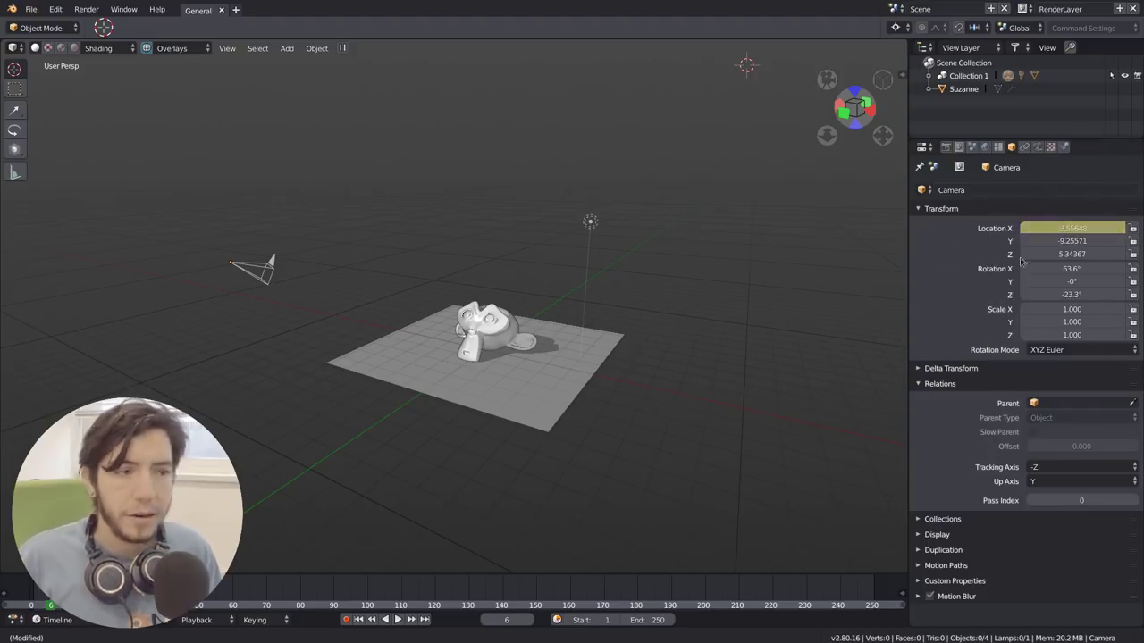
{"action": "right_click", "coordinate": [1059, 229]}
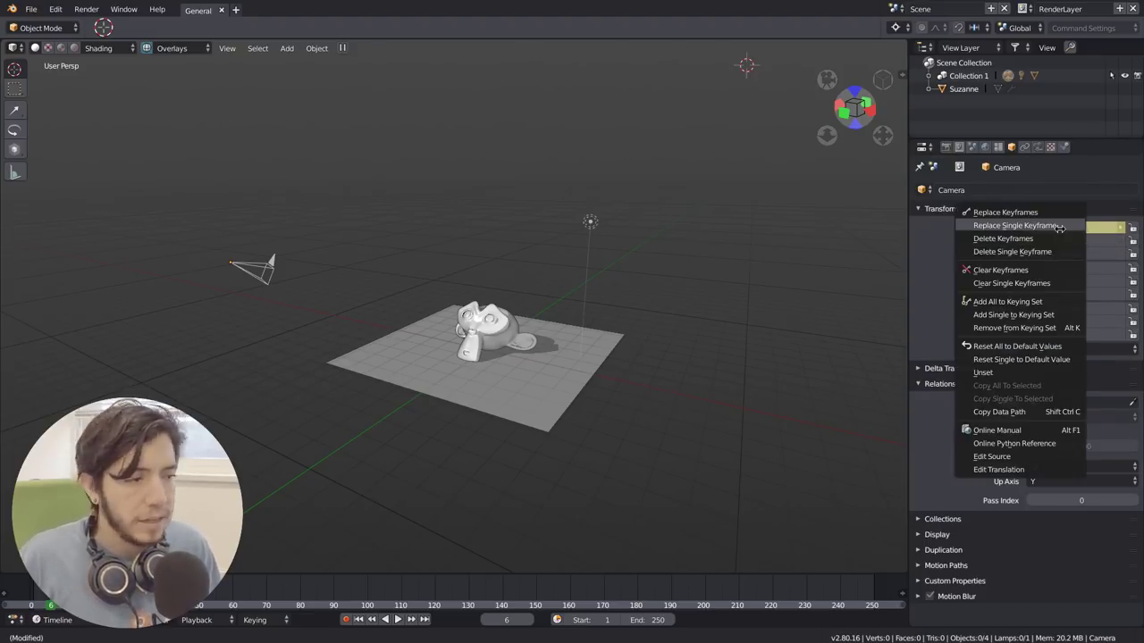
{"action": "left_click", "coordinate": [1064, 251]}
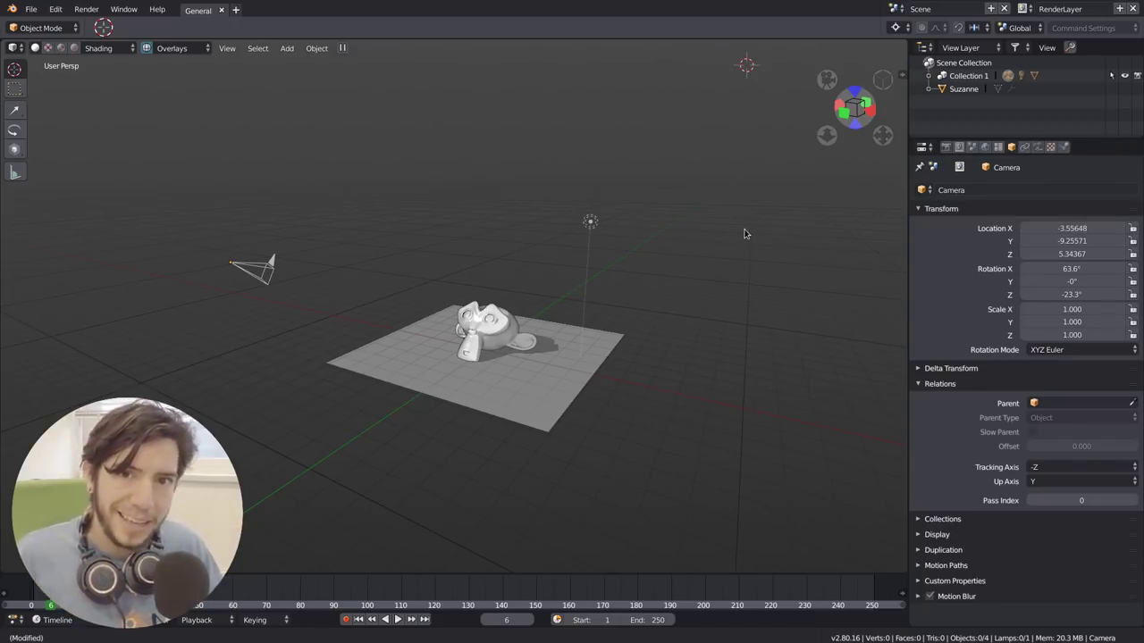
{"action": "right_click", "coordinate": [1046, 228]}
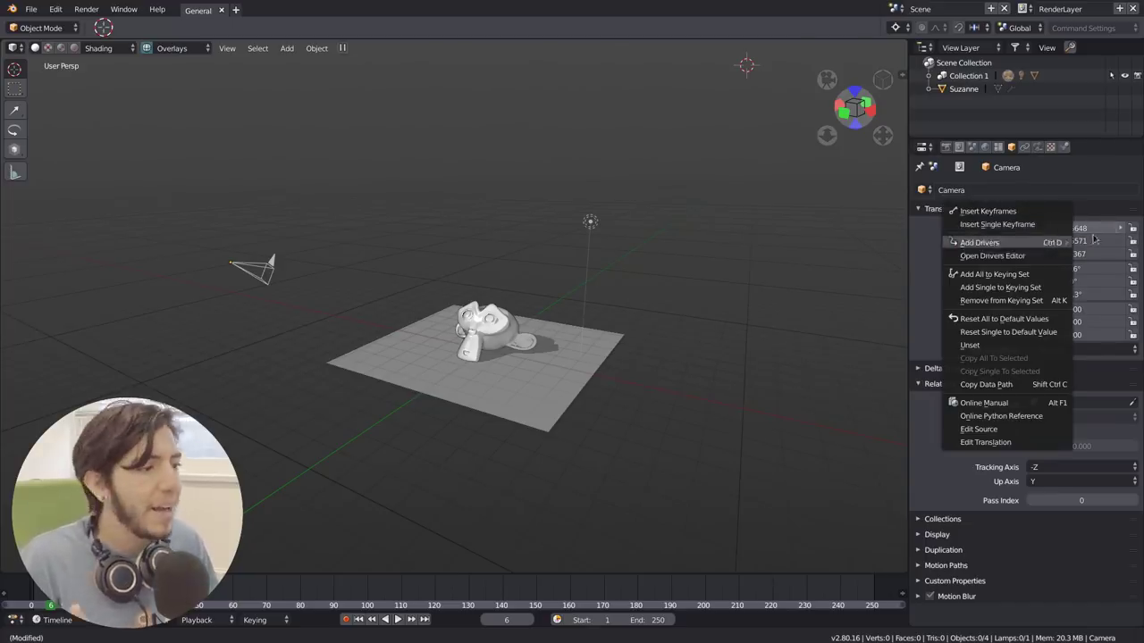
{"action": "key", "text": "Escape"}
{"action": "right_click", "coordinate": [1086, 280]}
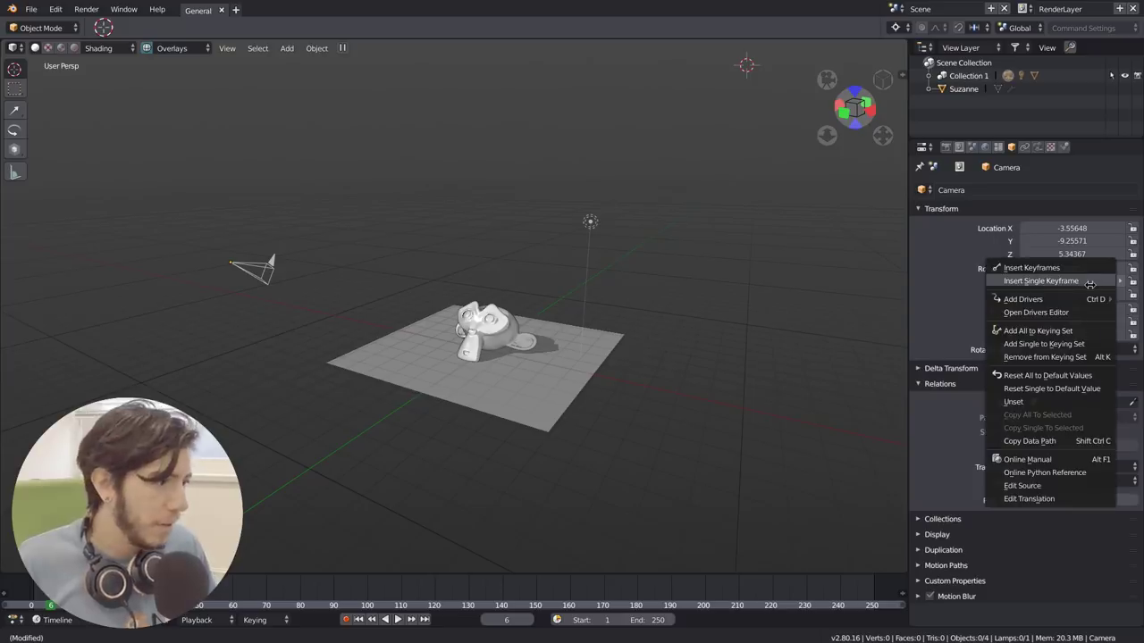
{"action": "key", "text": "Escape"}
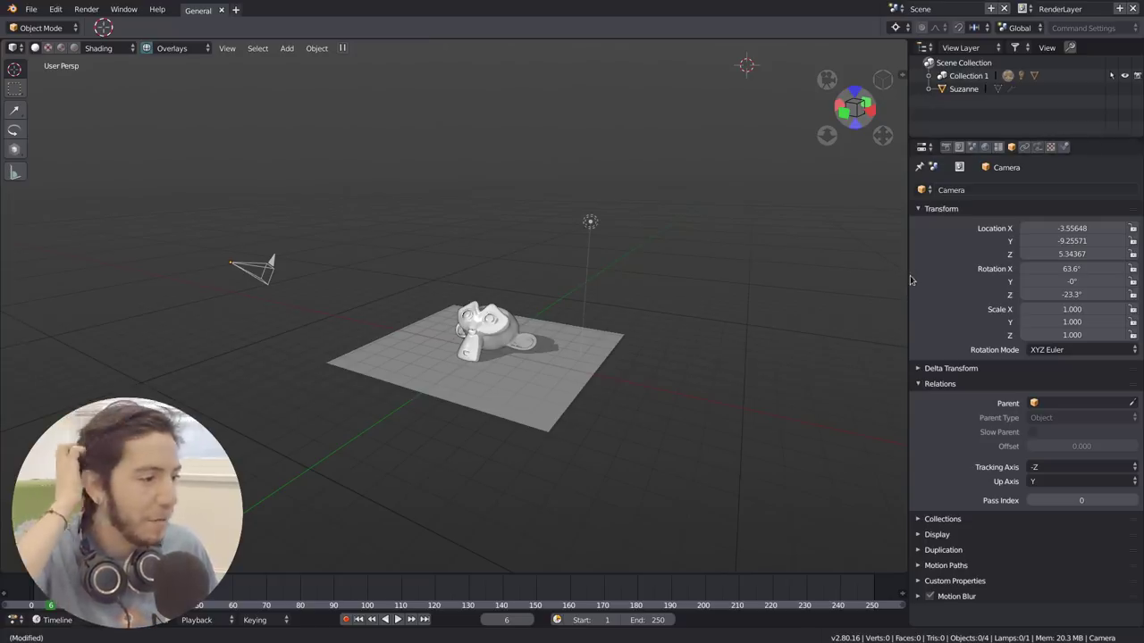
Step: Resize the properties editor and browse the Render, View Layer, Scene and Object tabs
{"action": "left_click_drag", "start_coordinate": [909, 279], "coordinate": [975, 283]}
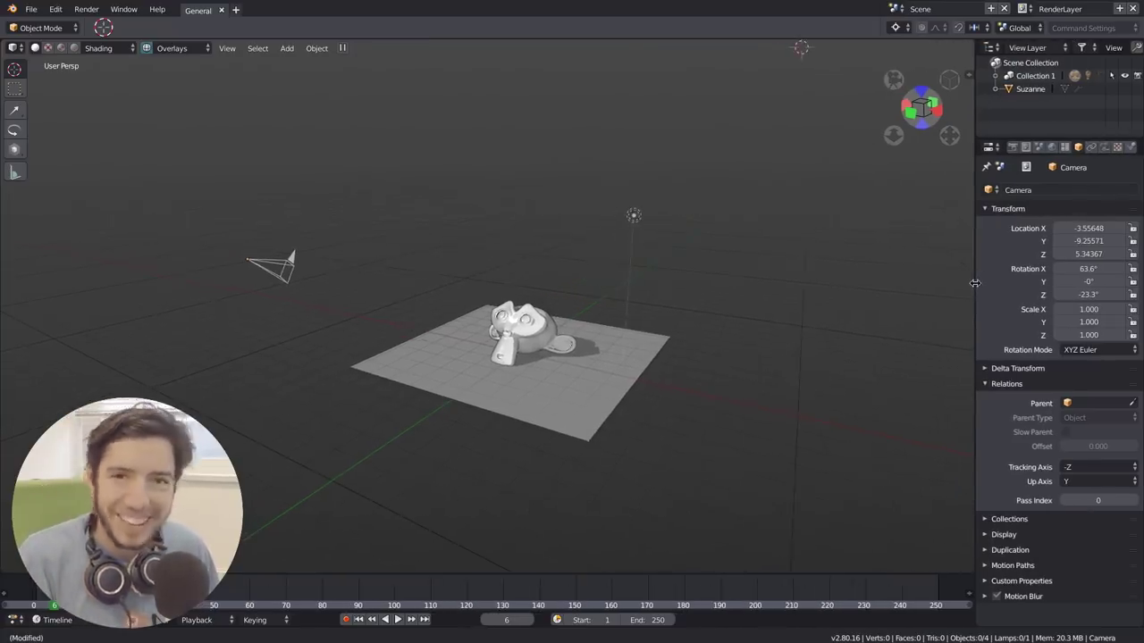
{"action": "left_click", "coordinate": [1028, 369]}
{"action": "left_click", "coordinate": [1013, 147]}
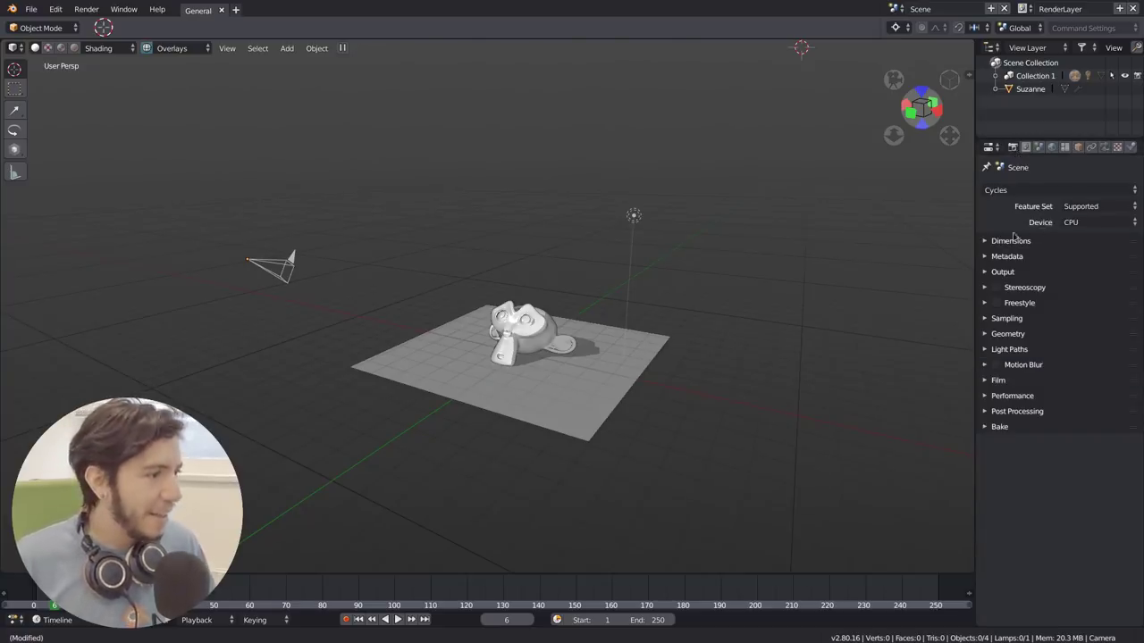
{"action": "left_click_drag", "start_coordinate": [974, 251], "coordinate": [885, 250]}
{"action": "left_click", "coordinate": [944, 148]}
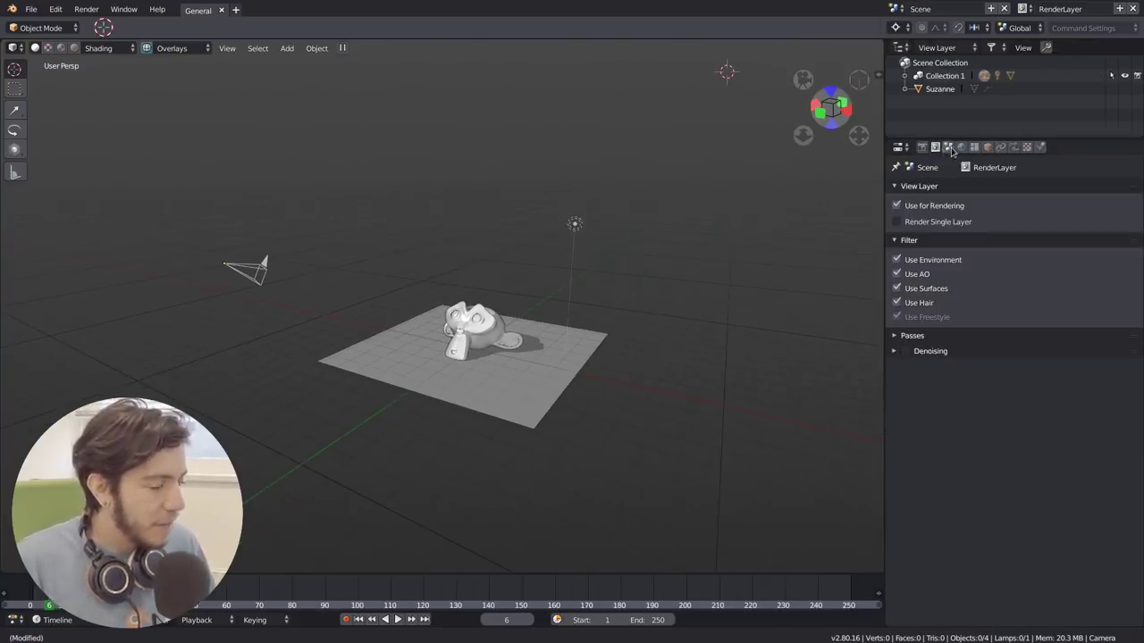
{"action": "left_click", "coordinate": [952, 150]}
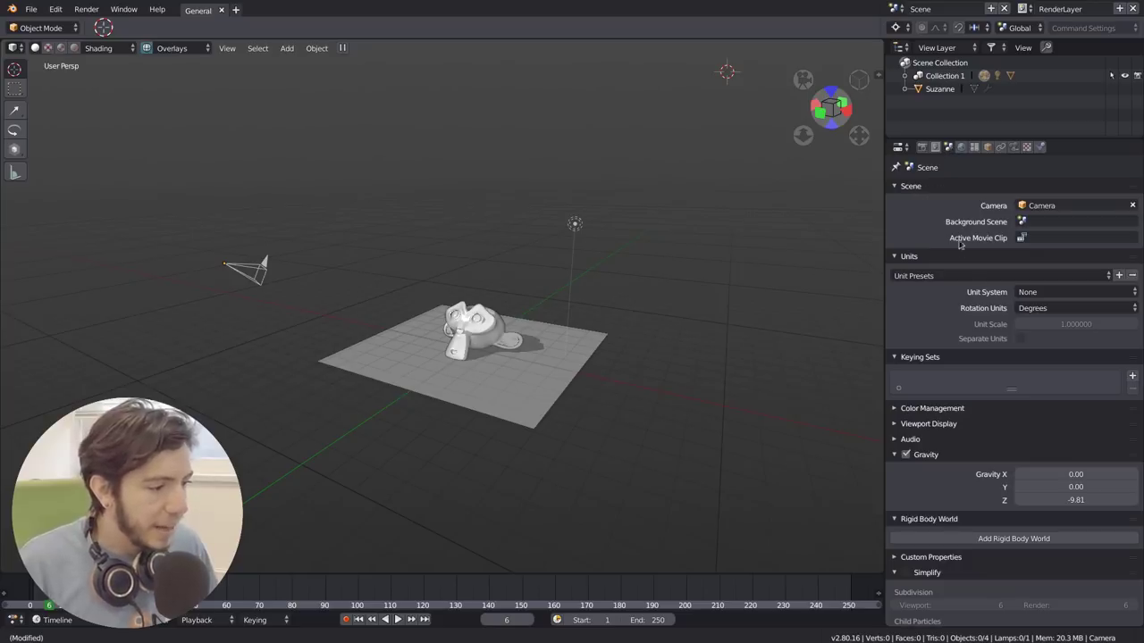
{"action": "left_click", "coordinate": [987, 146]}
Step: Select Suzanne and leave only its Relations panel expanded
{"action": "left_click", "coordinate": [505, 328]}
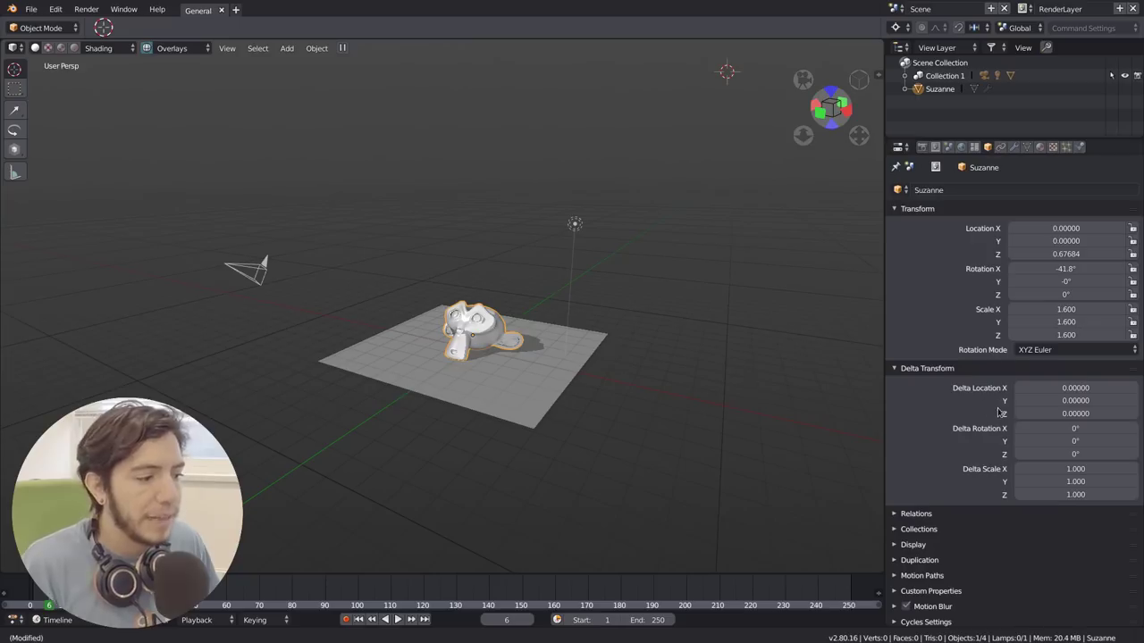
{"action": "left_click", "coordinate": [916, 511]}
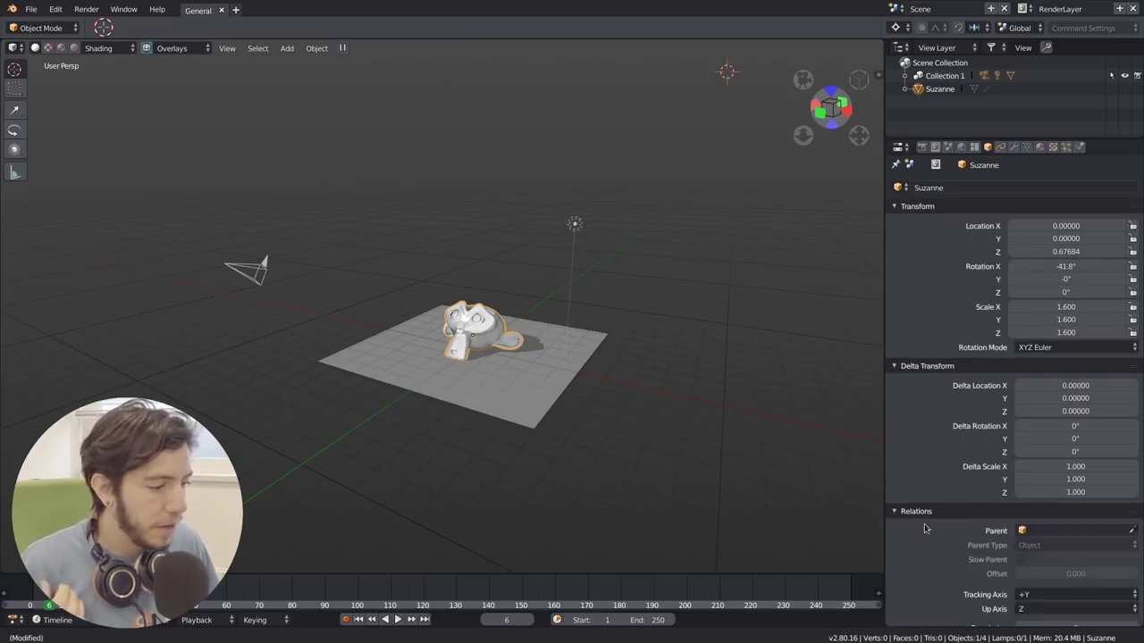
{"action": "scroll", "coordinate": [925, 528], "scroll_direction": "down", "scroll_amount": 3}
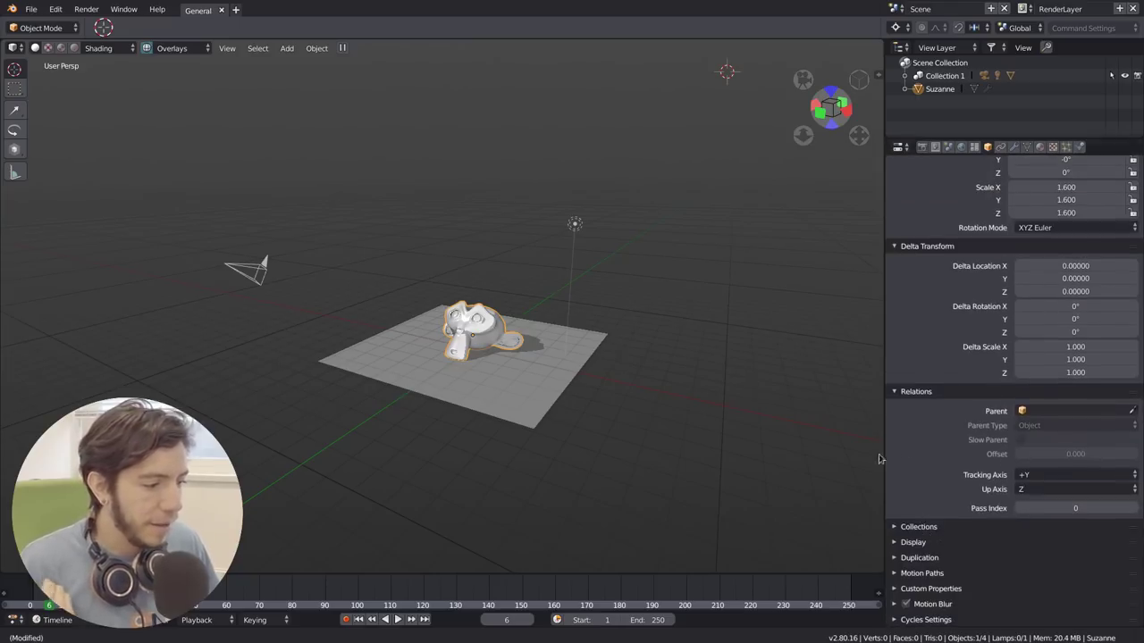
{"action": "left_click", "coordinate": [931, 398], "text": "ctrl"}
Step: Expand Relations and Relations Extras in Blender 2.79, then select the Plane in 2.80
{"action": "key", "text": "super"}
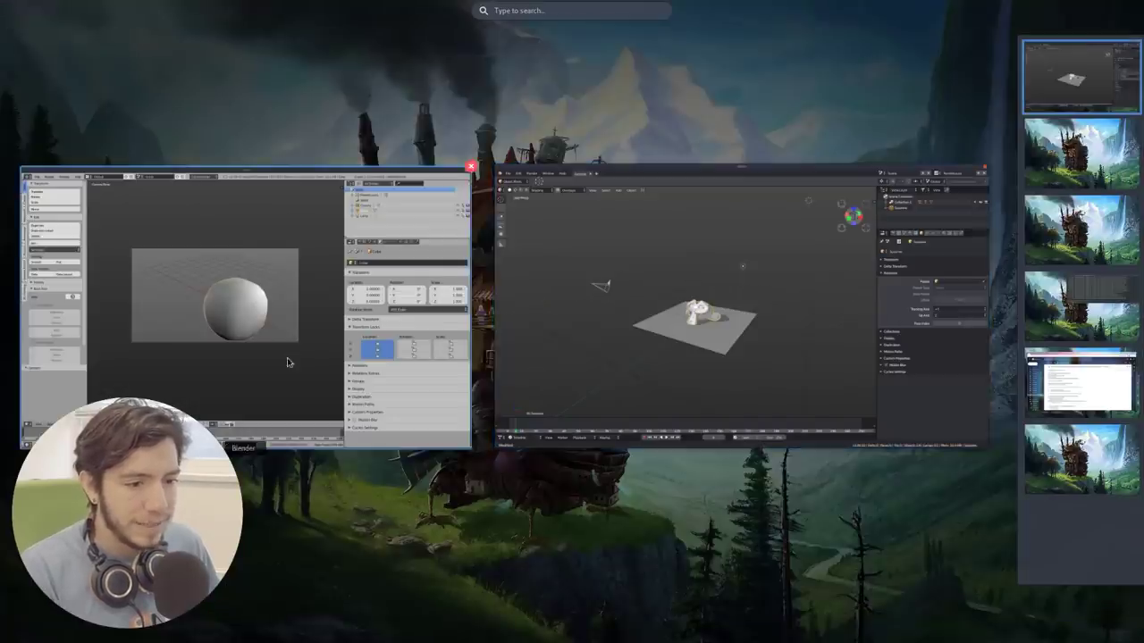
{"action": "left_click", "coordinate": [288, 362]}
{"action": "left_click", "coordinate": [562, 370]}
{"action": "left_click", "coordinate": [563, 385]}
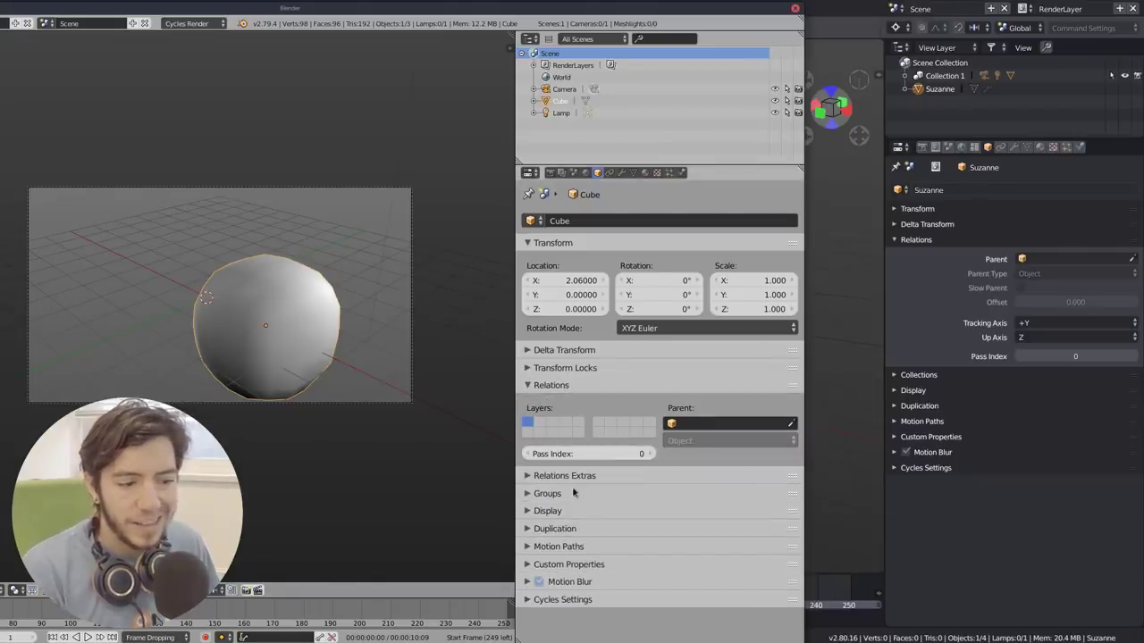
{"action": "left_click", "coordinate": [581, 476]}
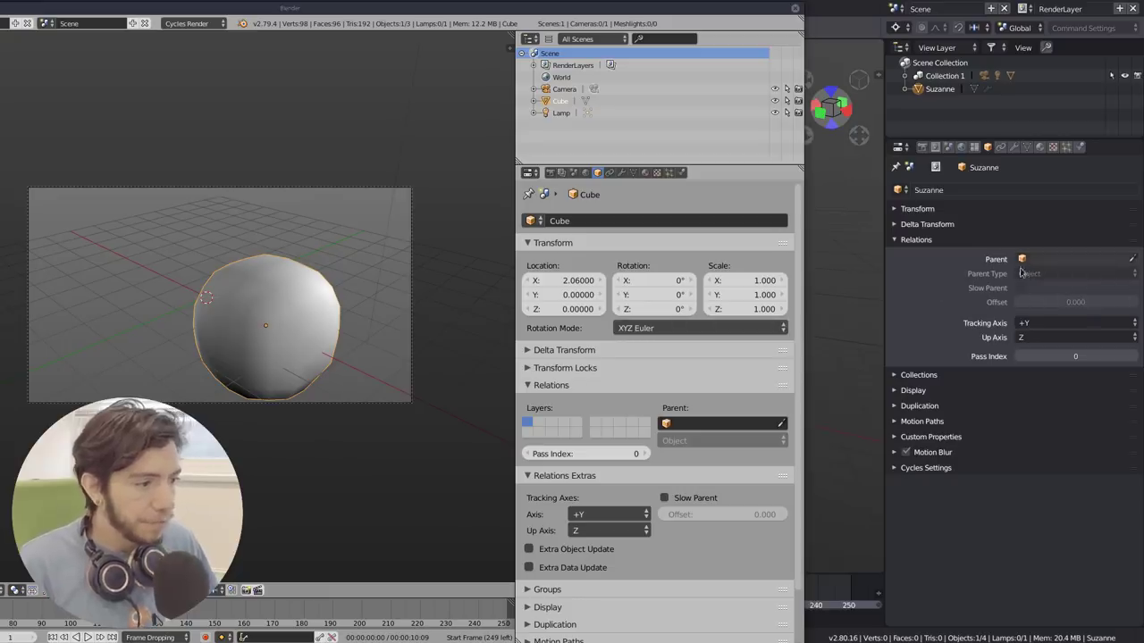
{"action": "left_click_drag", "start_coordinate": [882, 292], "coordinate": [926, 285]}
{"action": "left_click", "coordinate": [493, 340]}
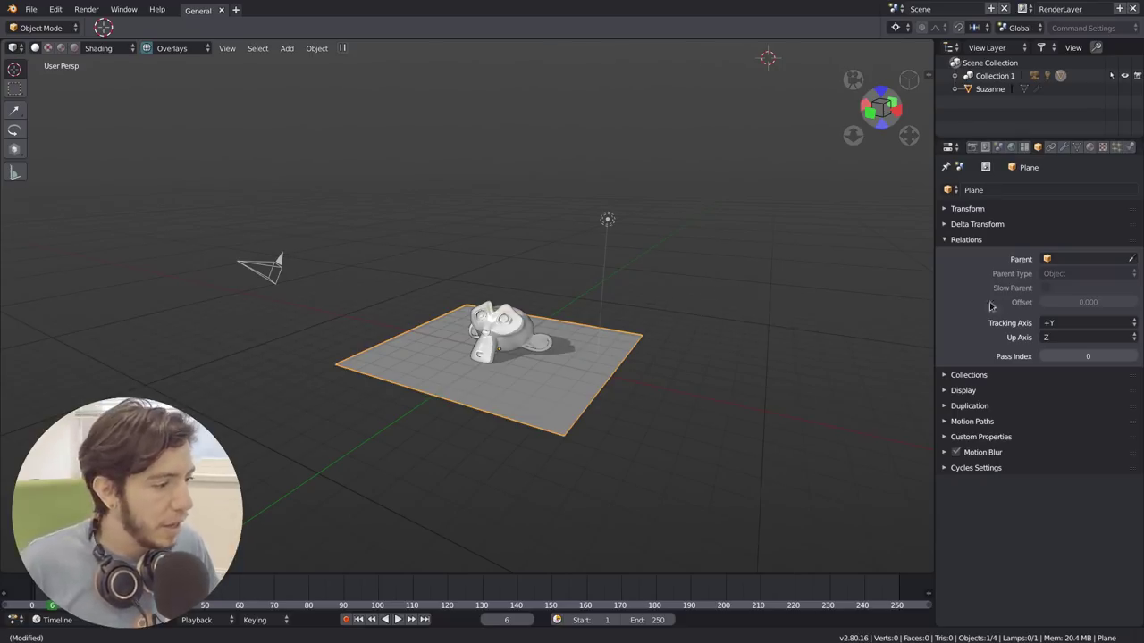
Step: Expand the Plane's Display options and switch every checkbox on, off, then on again
{"action": "left_click", "coordinate": [977, 378]}
{"action": "left_click", "coordinate": [977, 376]}
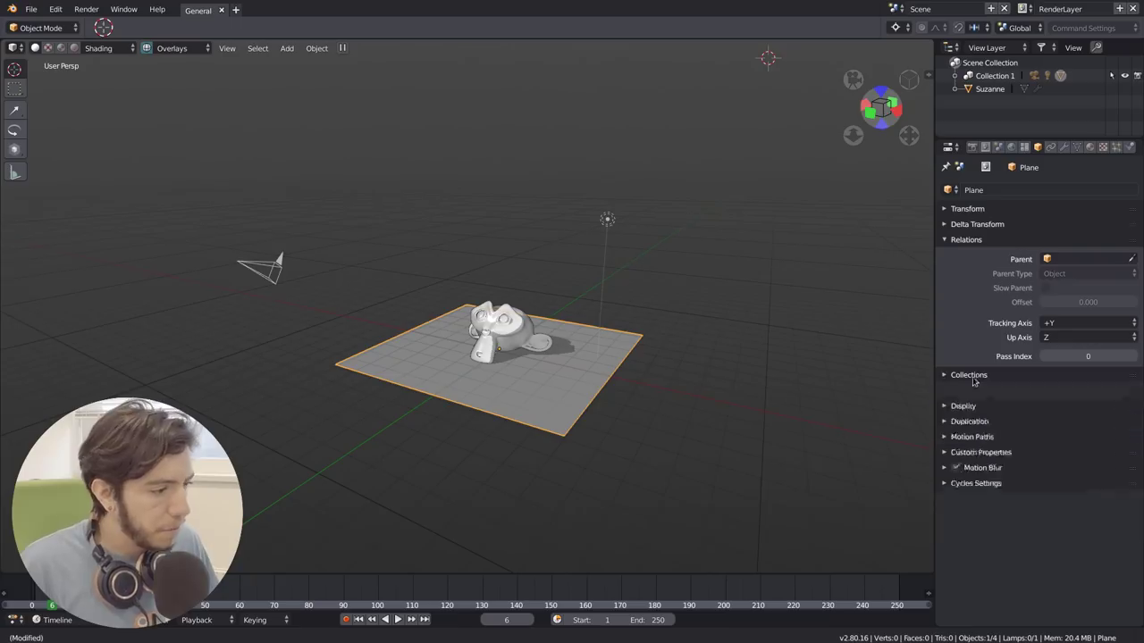
{"action": "left_click", "coordinate": [983, 390]}
{"action": "scroll", "coordinate": [963, 474], "scroll_direction": "down", "scroll_amount": 2}
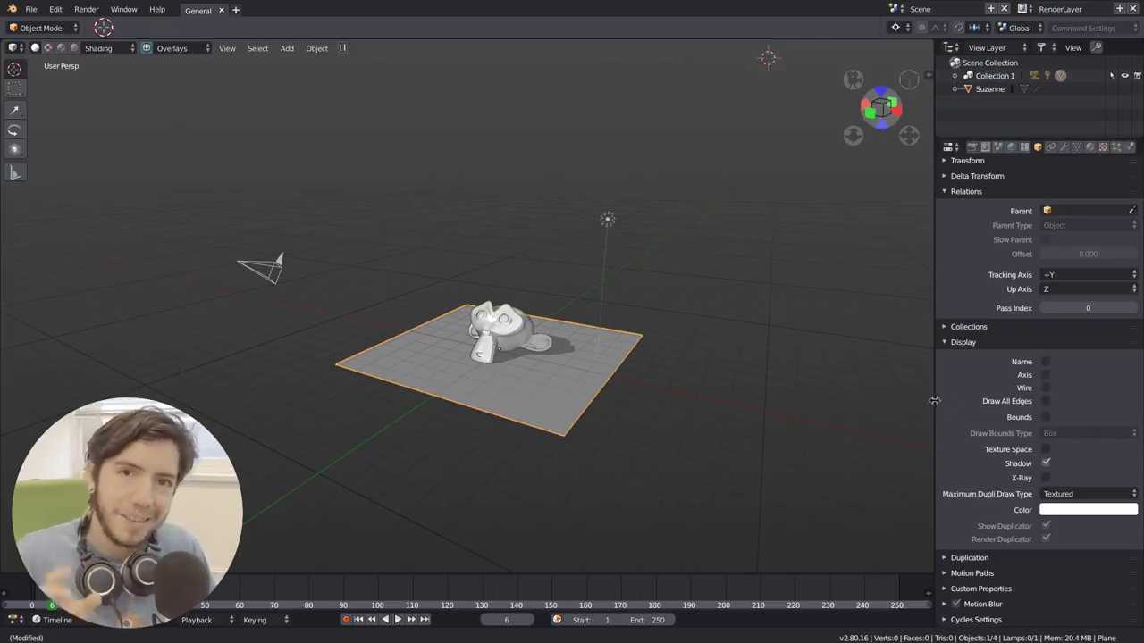
{"action": "left_click_drag", "start_coordinate": [1046, 363], "coordinate": [1045, 478]}
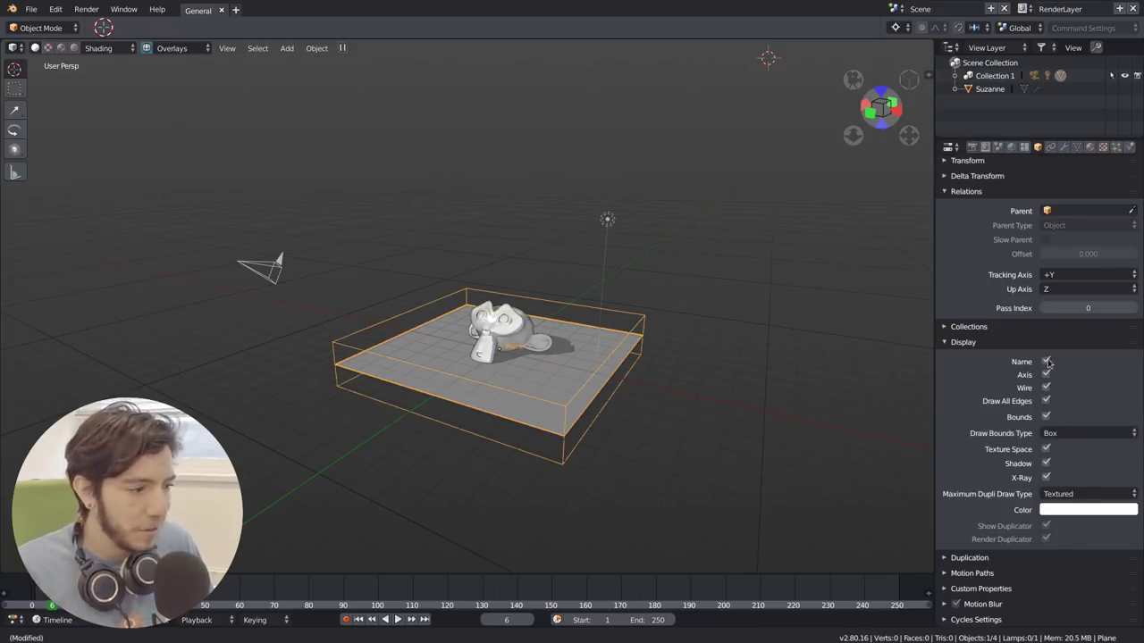
{"action": "left_click_drag", "start_coordinate": [1047, 361], "coordinate": [1057, 605]}
{"action": "left_click_drag", "start_coordinate": [1046, 361], "coordinate": [1041, 565]}
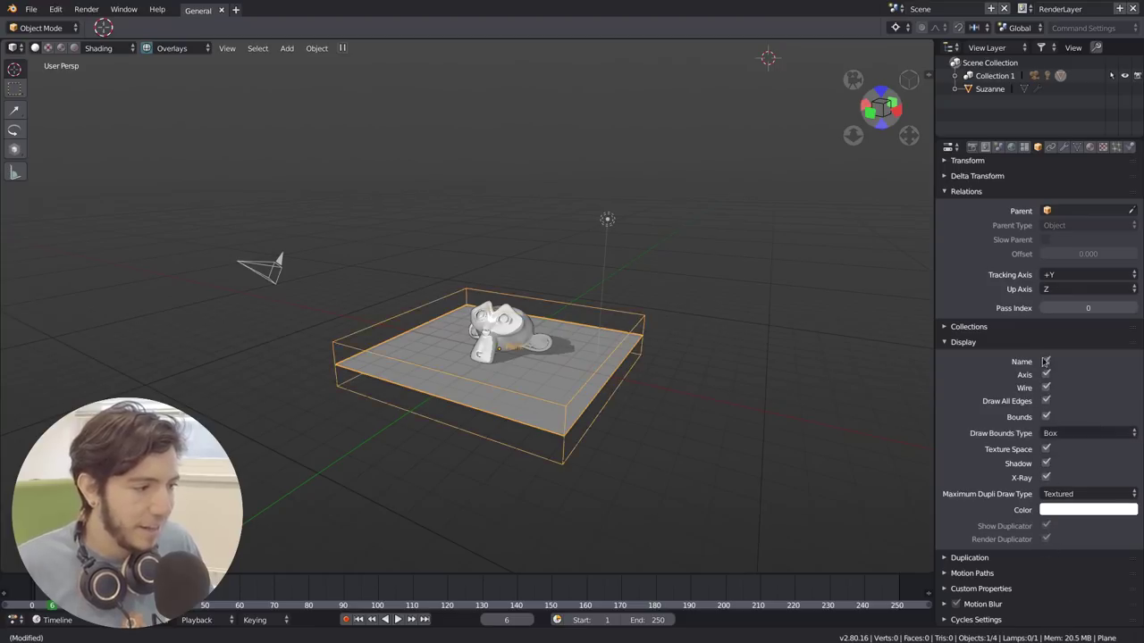
Step: Toggle the Plane's Texture Space display on and off repeatedly
{"action": "left_click", "coordinate": [1046, 449]}
{"action": "left_click", "coordinate": [1045, 448]}
{"action": "left_click", "coordinate": [1045, 448]}
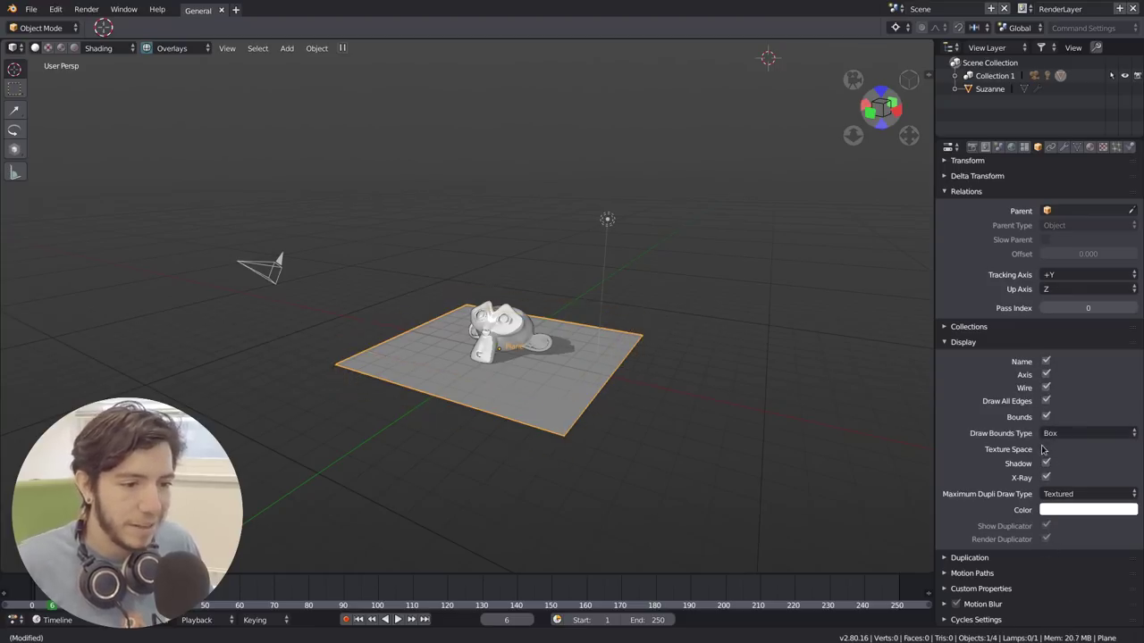
{"action": "left_click", "coordinate": [1045, 450]}
{"action": "left_click", "coordinate": [1044, 449]}
Step: Turn the Plane's Texture Space display back on and switch to the Blender 2.79 window
{"action": "left_click", "coordinate": [1044, 449]}
{"action": "key", "text": "super"}
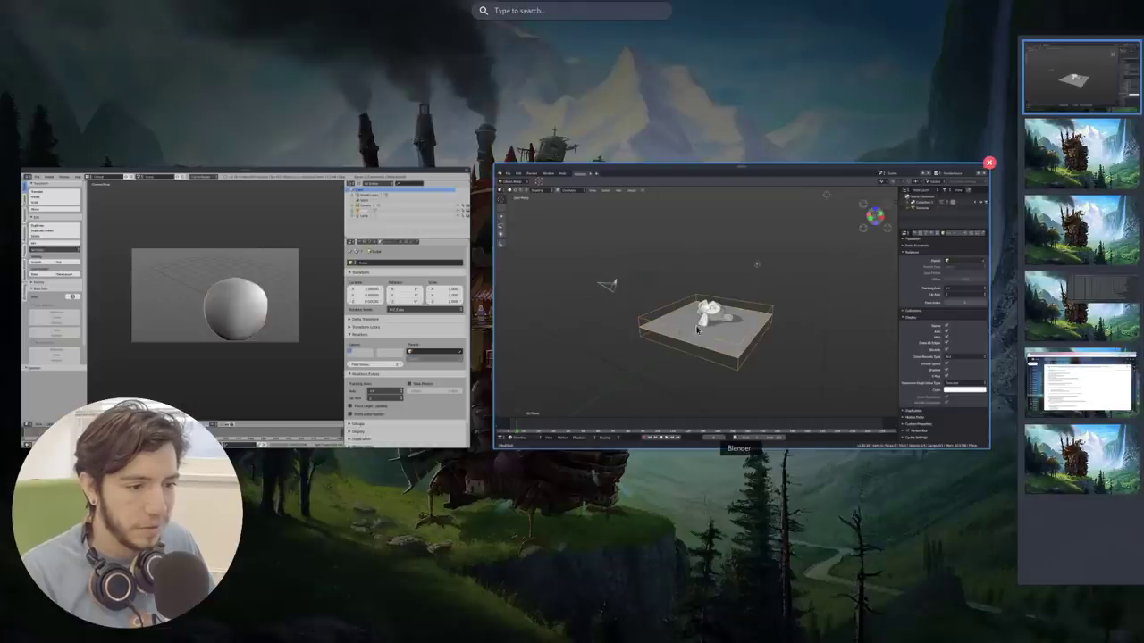
{"action": "left_click", "coordinate": [308, 341]}
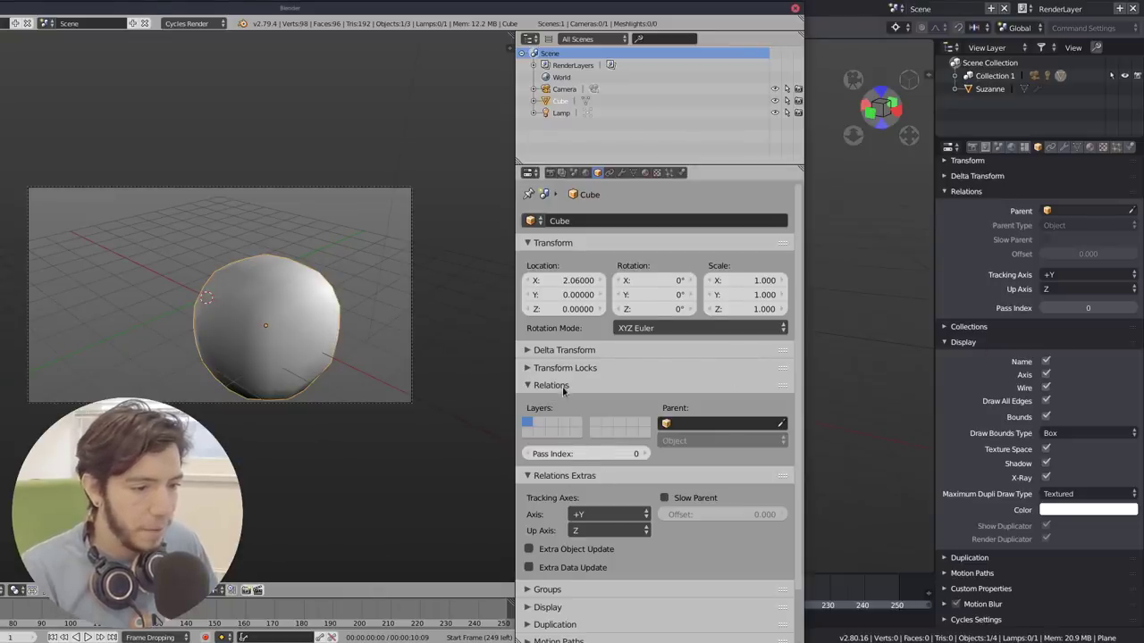
Step: In 2.79, collapse the Relations panels, expand Display, and toggle all its options on then off
{"action": "left_click", "coordinate": [563, 385]}
{"action": "left_click", "coordinate": [559, 403]}
{"action": "left_click", "coordinate": [567, 438]}
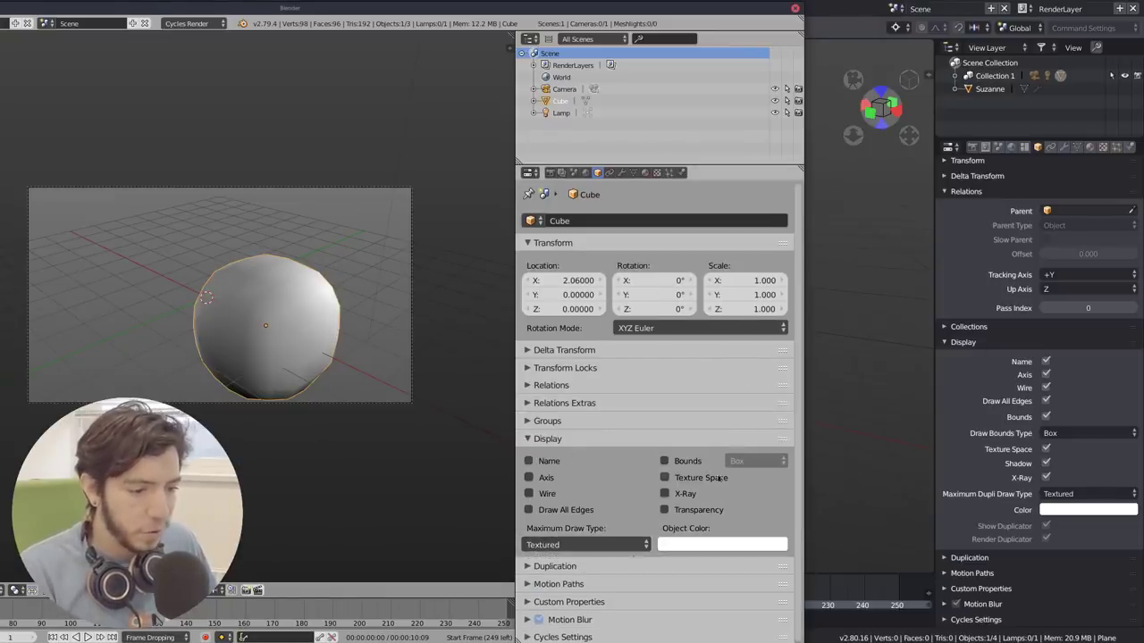
{"action": "left_click_drag", "start_coordinate": [528, 460], "coordinate": [664, 460]}
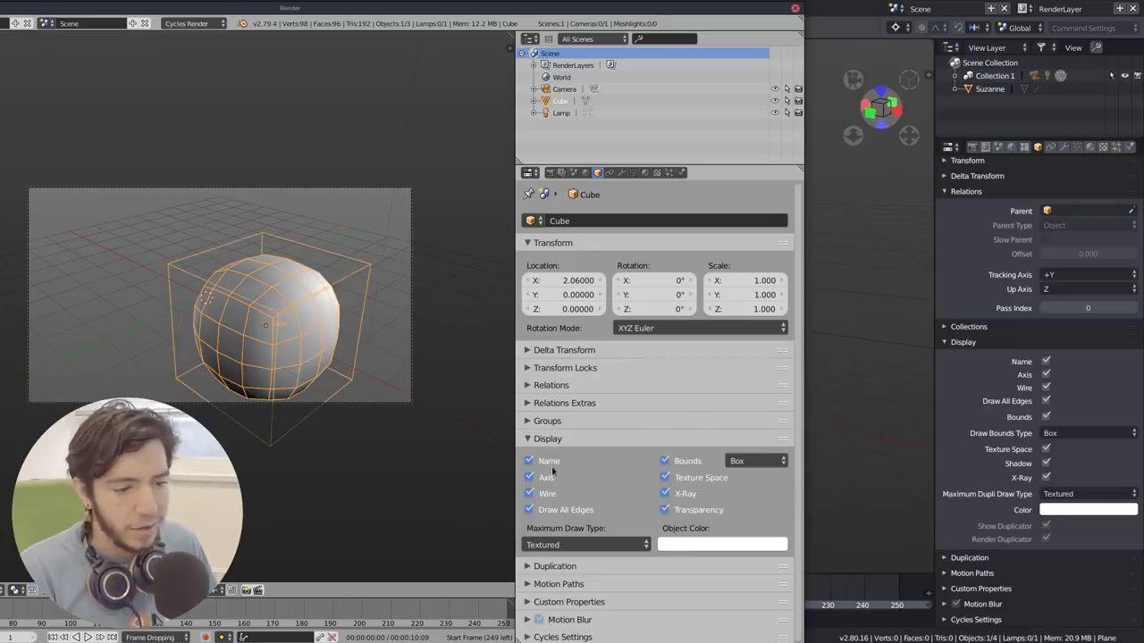
{"action": "left_click_drag", "start_coordinate": [552, 464], "coordinate": [663, 461]}
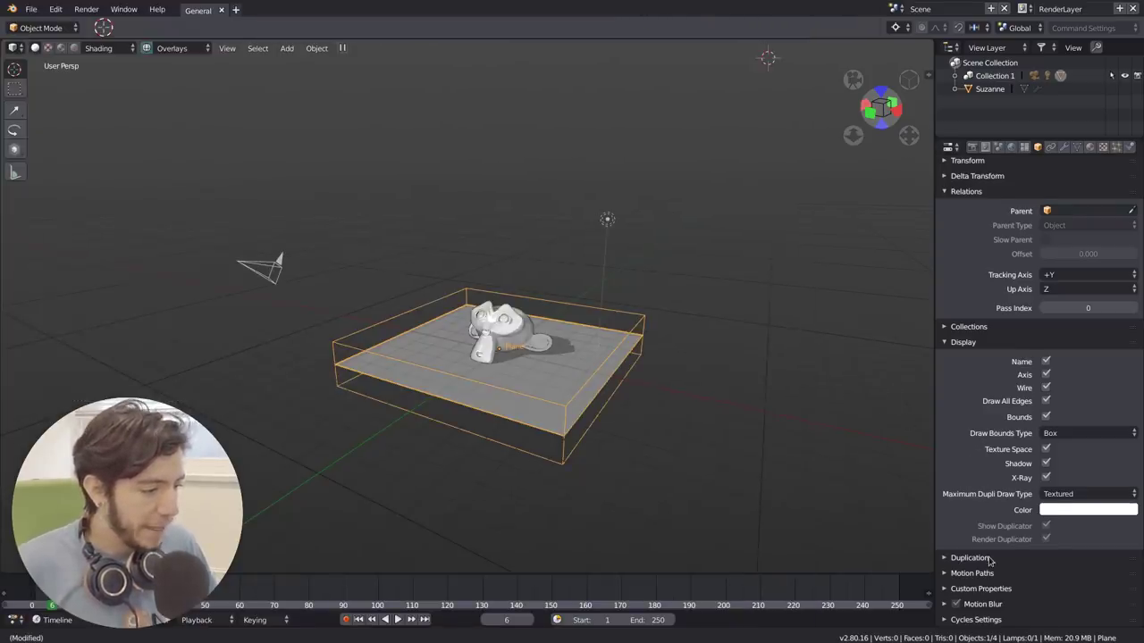
Step: Expand the Plane's Duplication options and set them to Frames, None, then Frames again
{"action": "left_click", "coordinate": [989, 561]}
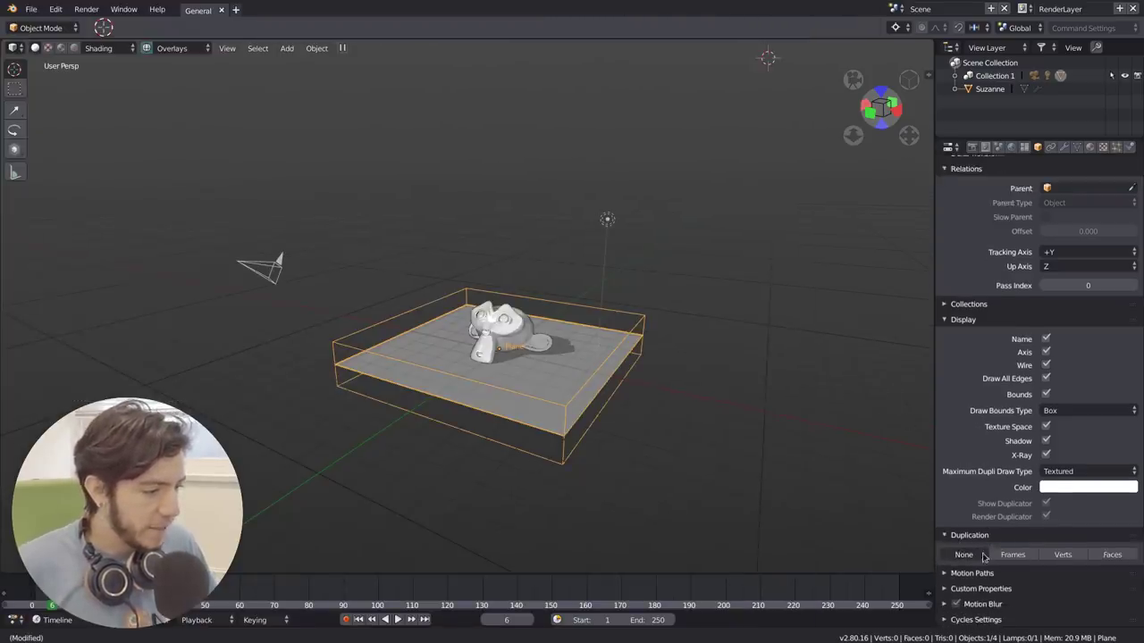
{"action": "left_click", "coordinate": [964, 323]}
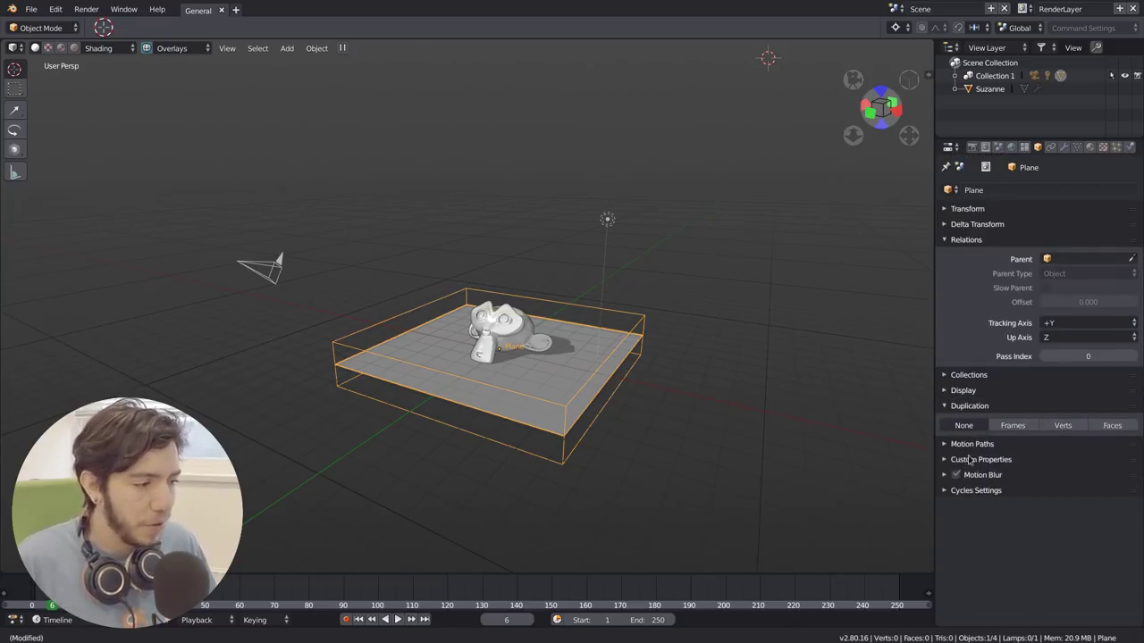
{"action": "left_click", "coordinate": [1062, 425]}
{"action": "left_click", "coordinate": [1002, 427]}
{"action": "left_click", "coordinate": [974, 426]}
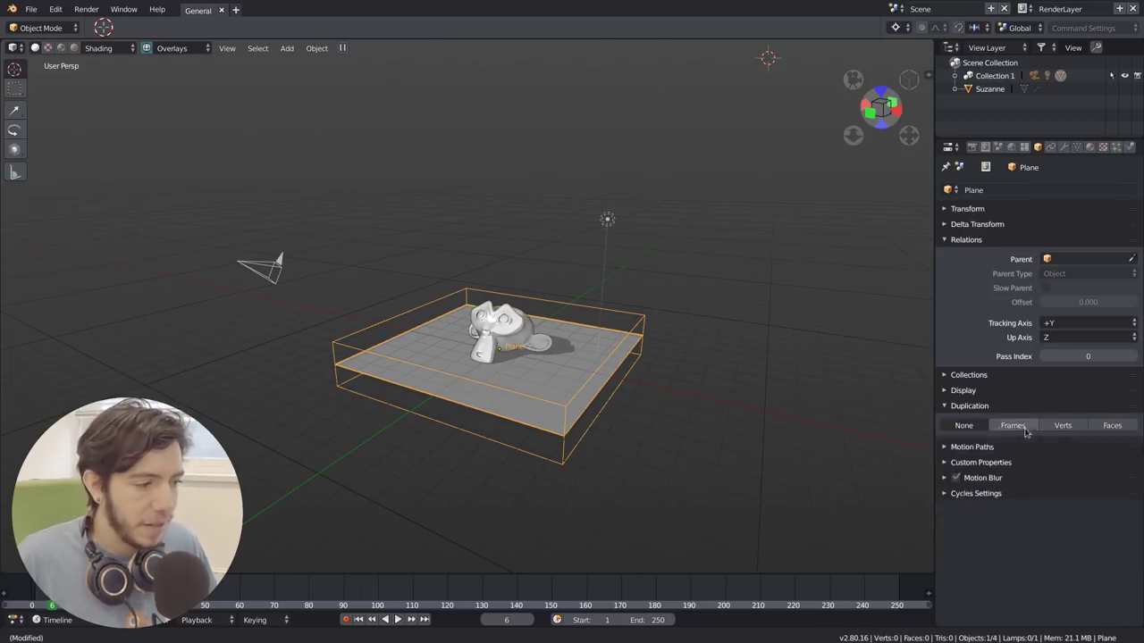
{"action": "left_click", "coordinate": [1019, 429]}
Step: Try Vertices, Faces and None duplication, settle on Frames, and collapse the panel
{"action": "left_click", "coordinate": [985, 406], "text": "ctrl"}
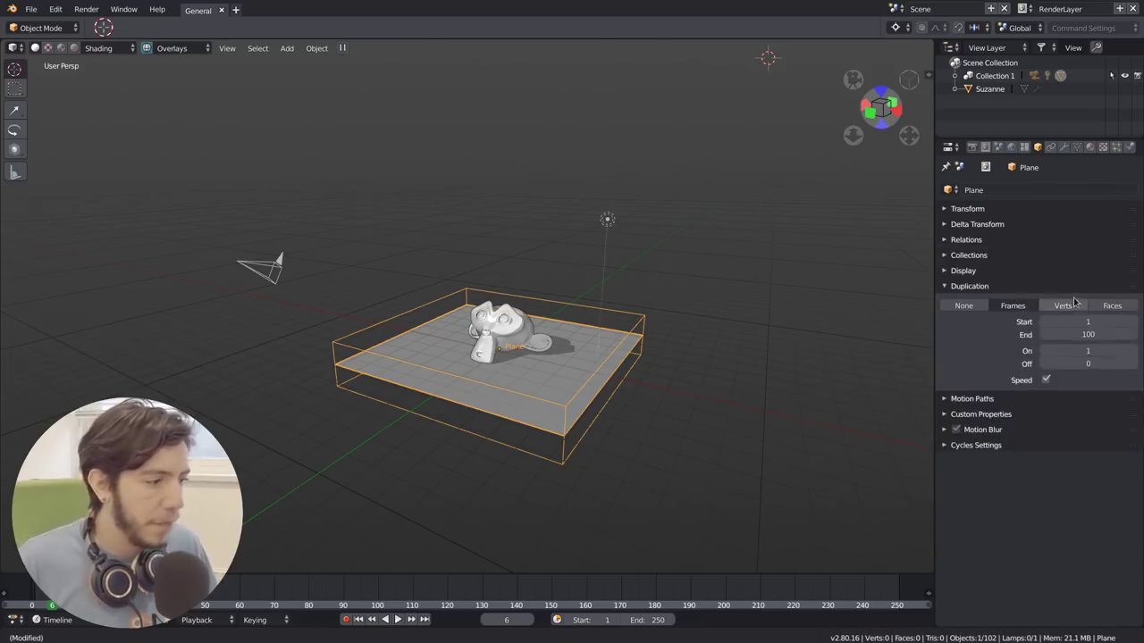
{"action": "left_click", "coordinate": [1062, 305]}
{"action": "left_click", "coordinate": [1112, 305]}
{"action": "left_click", "coordinate": [1063, 305]}
{"action": "left_click", "coordinate": [1013, 305]}
{"action": "left_click", "coordinate": [963, 308]}
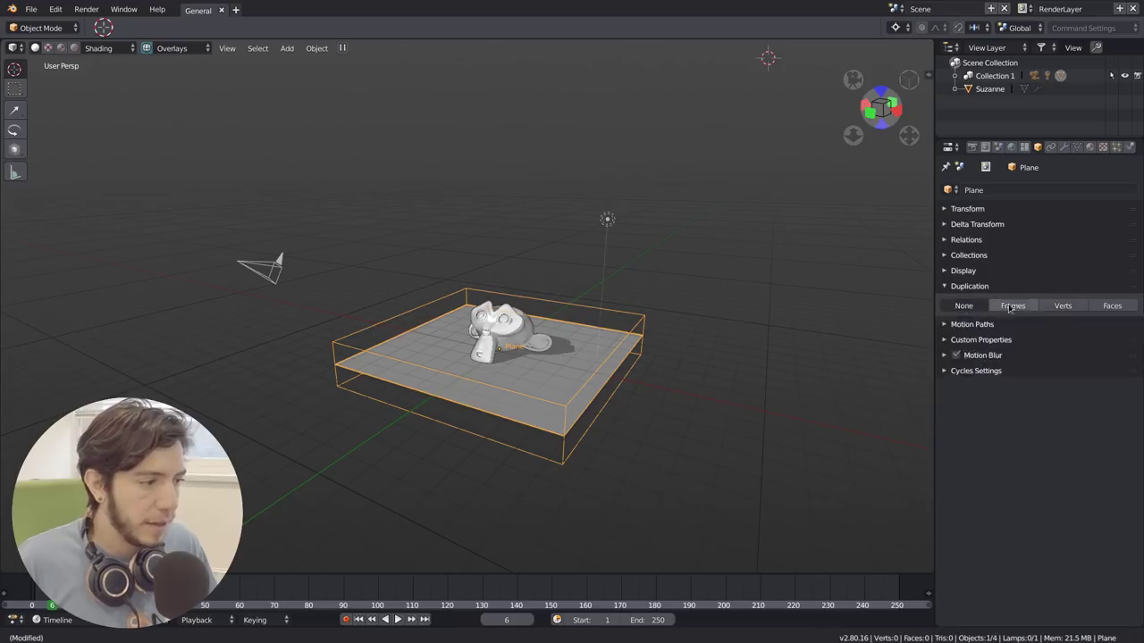
{"action": "left_click", "coordinate": [1013, 305]}
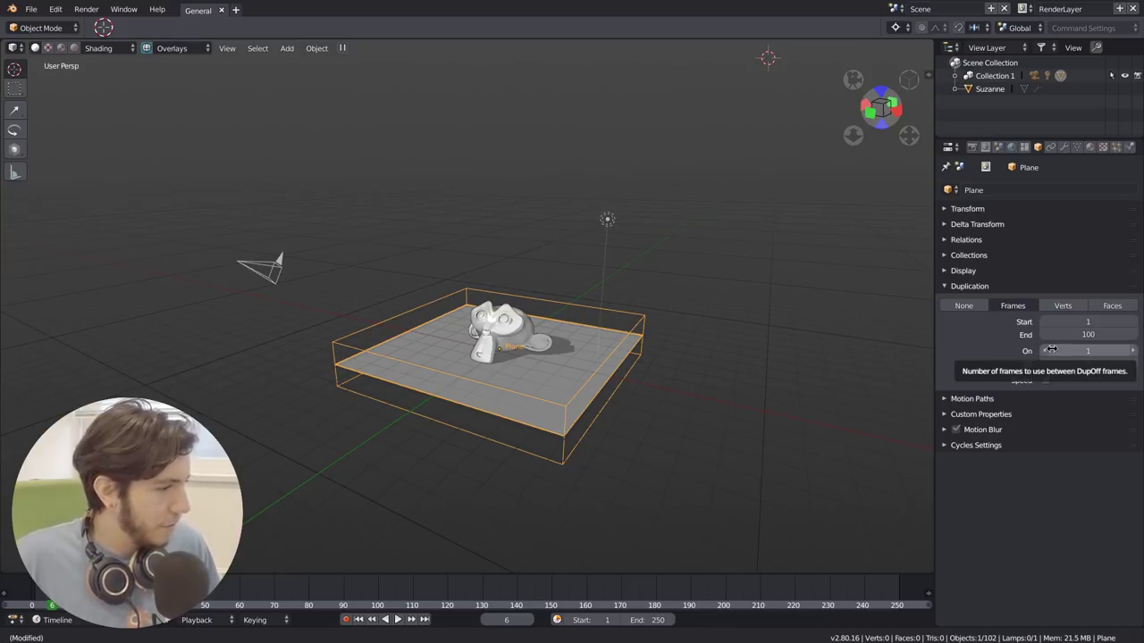
{"action": "left_click", "coordinate": [970, 286]}
Step: Set the Cycles Sampling integrator to Branched Path Tracing
{"action": "left_click", "coordinate": [973, 148]}
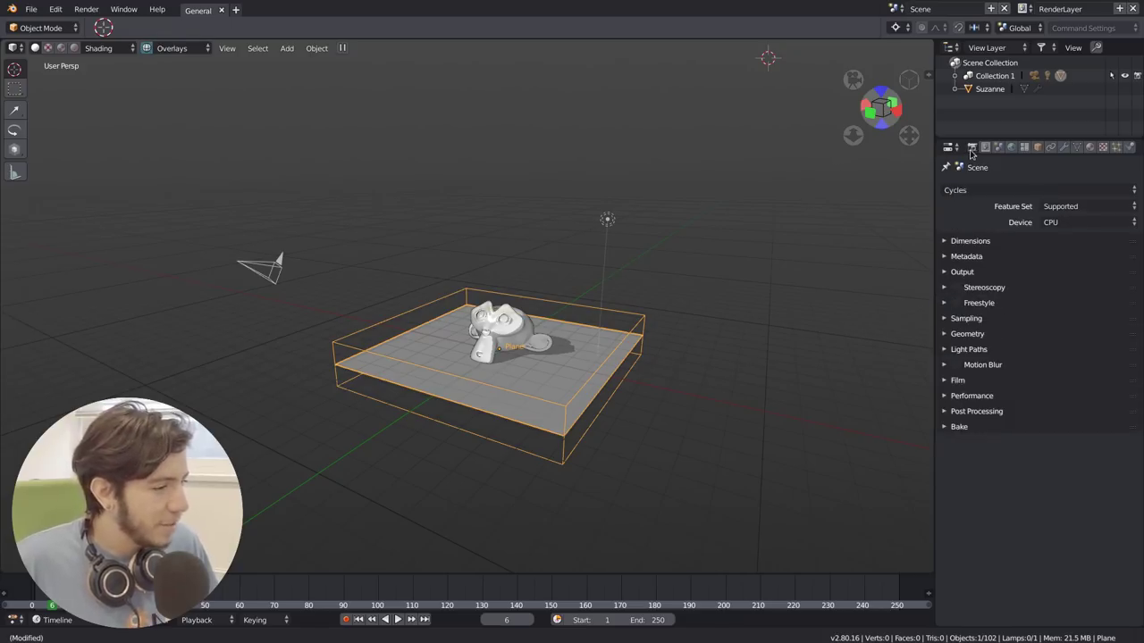
{"action": "left_click", "coordinate": [979, 319]}
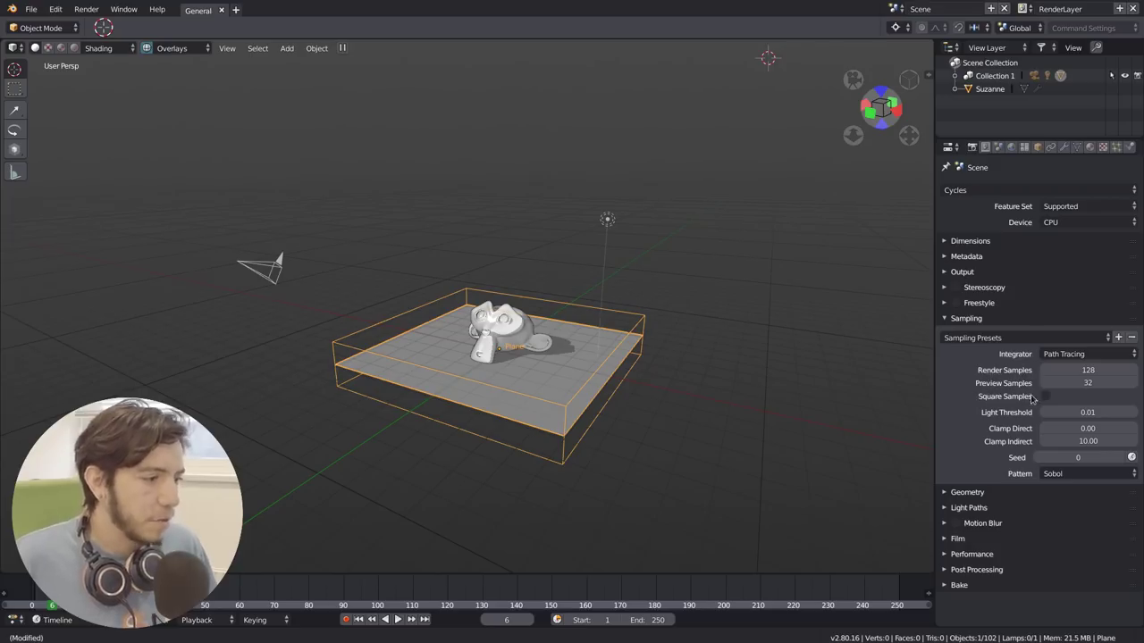
{"action": "left_click", "coordinate": [1068, 354]}
{"action": "left_click", "coordinate": [1065, 339]}
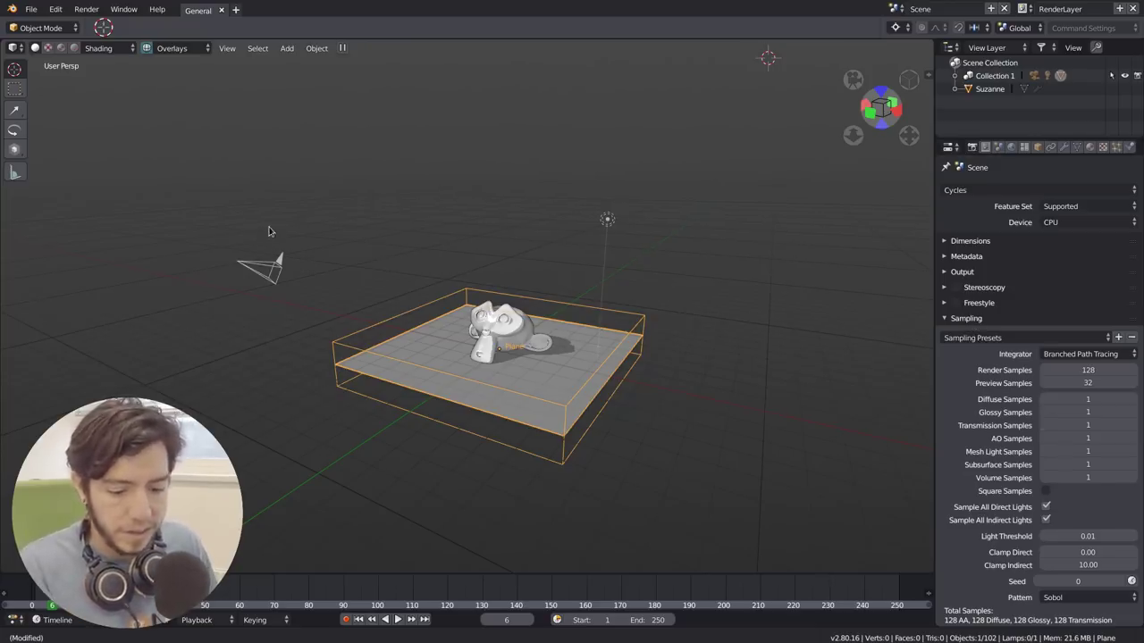
Step: Switch the main area to the Shader Editor, then to the Movie Clip Editor
{"action": "key", "text": "shift+F3"}
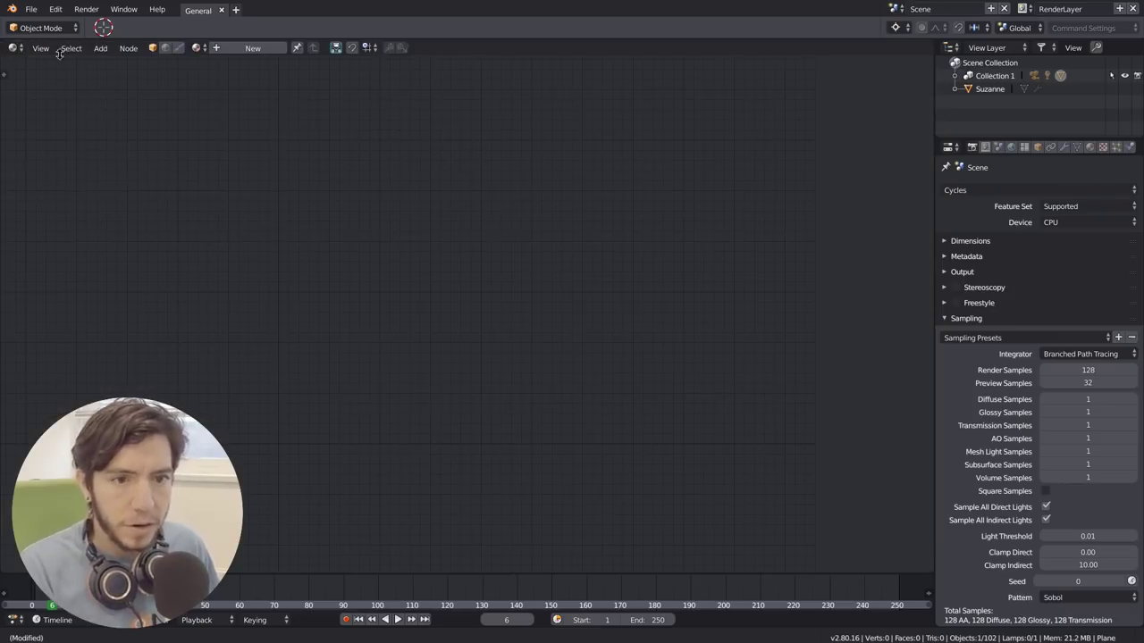
{"action": "left_click", "coordinate": [16, 48]}
{"action": "left_click", "coordinate": [59, 182]}
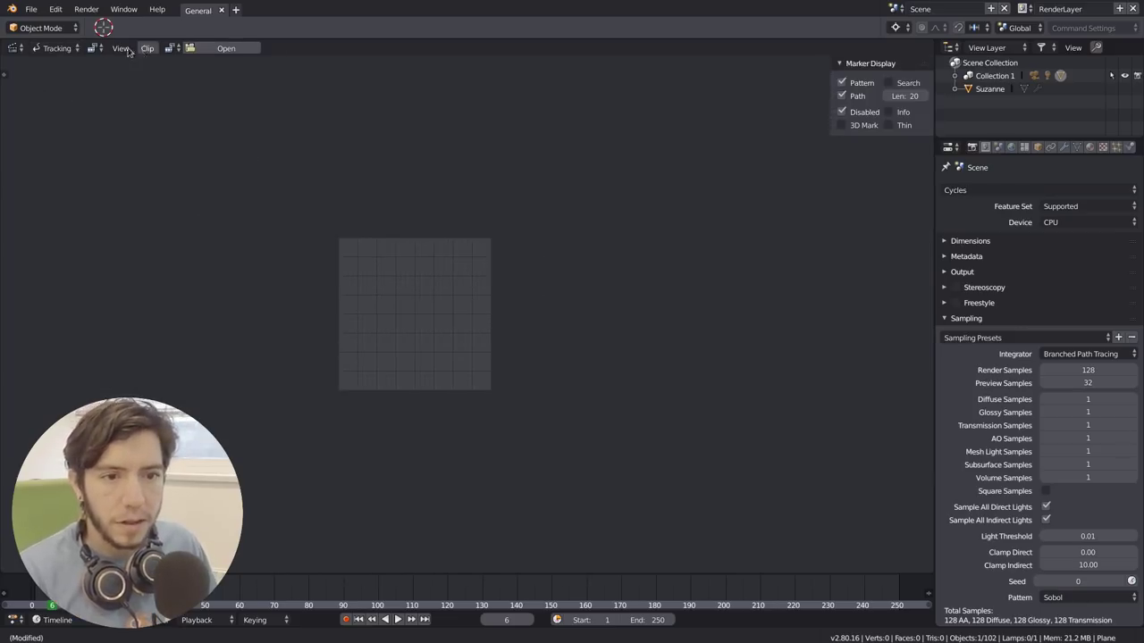
Step: Put the clip editor in Mask mode and add a circle mask on a new Mask layer
{"action": "left_click", "coordinate": [56, 48]}
{"action": "left_click", "coordinate": [56, 78]}
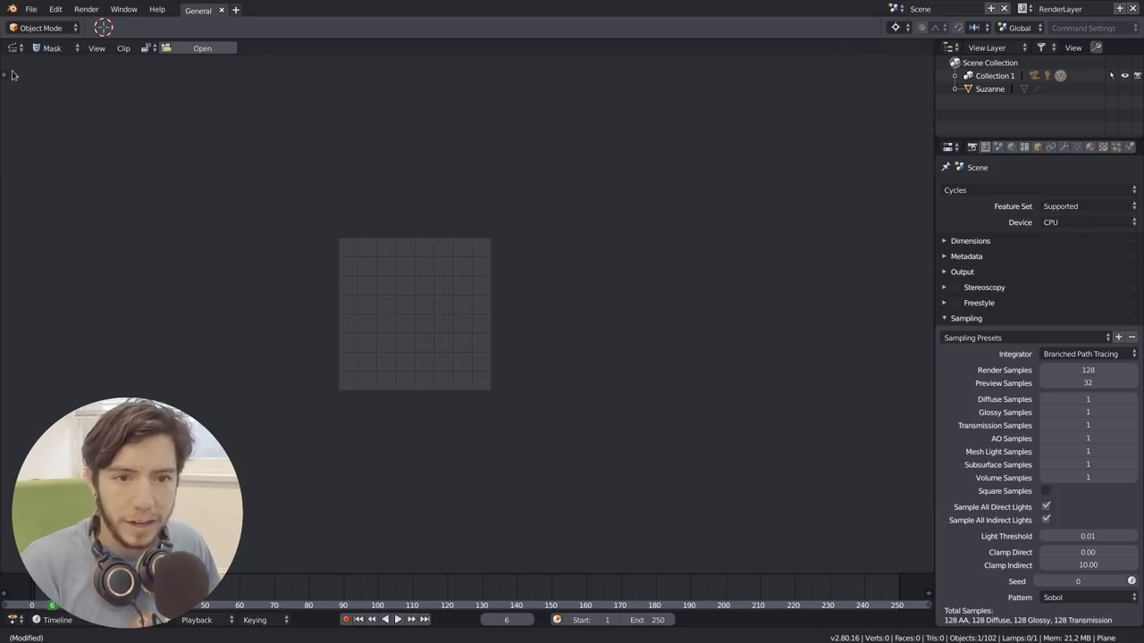
{"action": "left_click", "coordinate": [7, 77]}
{"action": "left_click", "coordinate": [38, 83]}
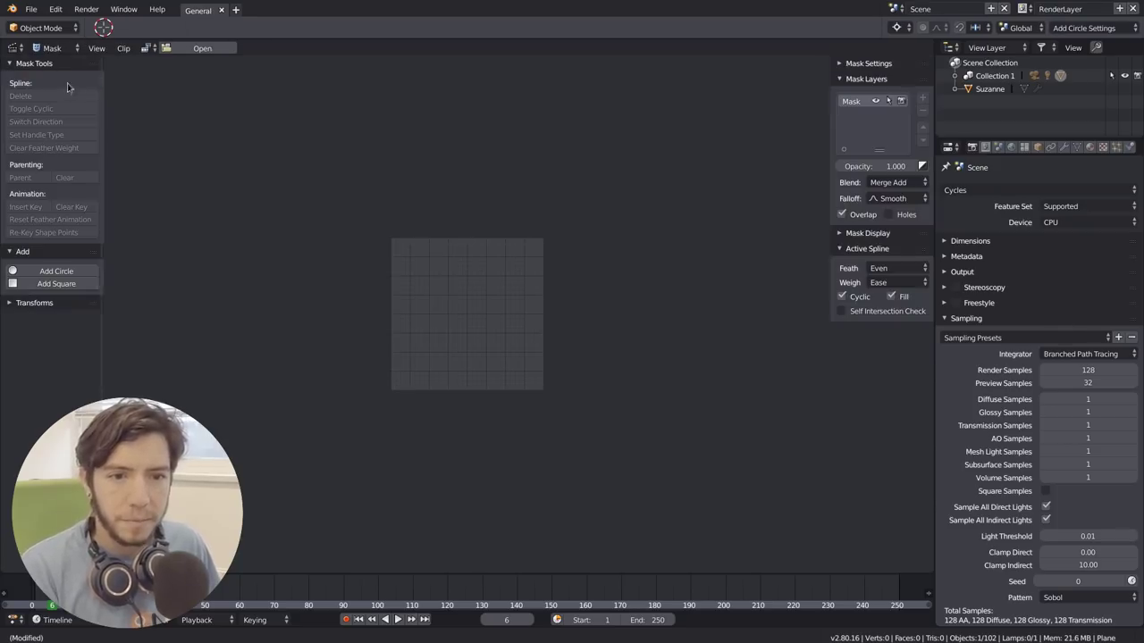
Step: Expand the mask transform tools, then collapse the Mask Tools and Add groups
{"action": "left_click", "coordinate": [59, 302]}
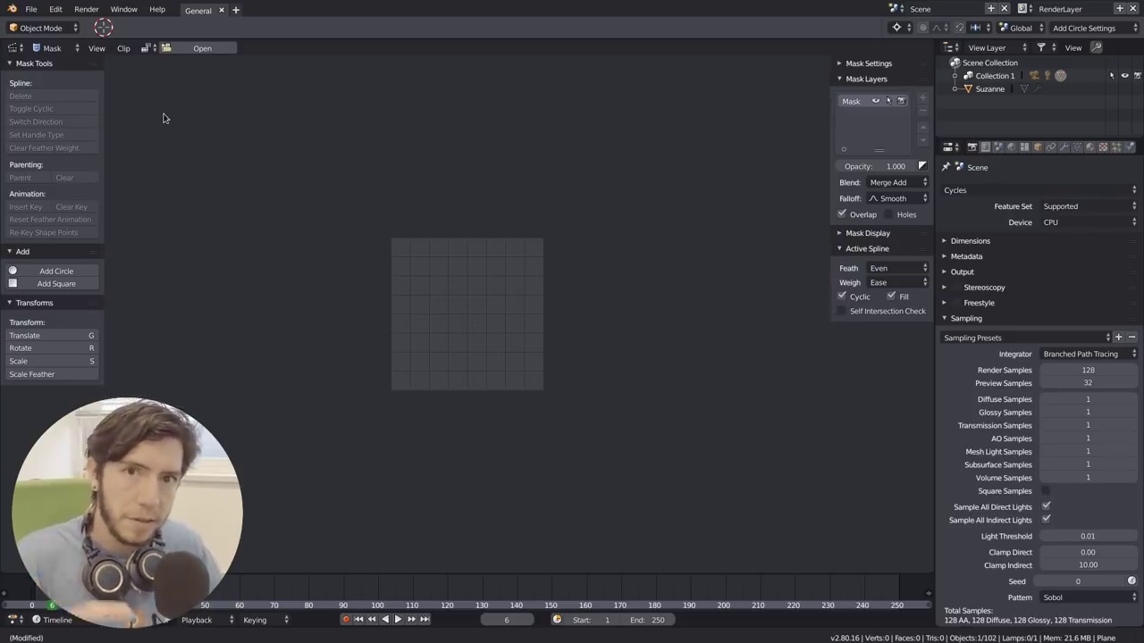
{"action": "left_click", "coordinate": [56, 64]}
{"action": "left_click", "coordinate": [52, 81]}
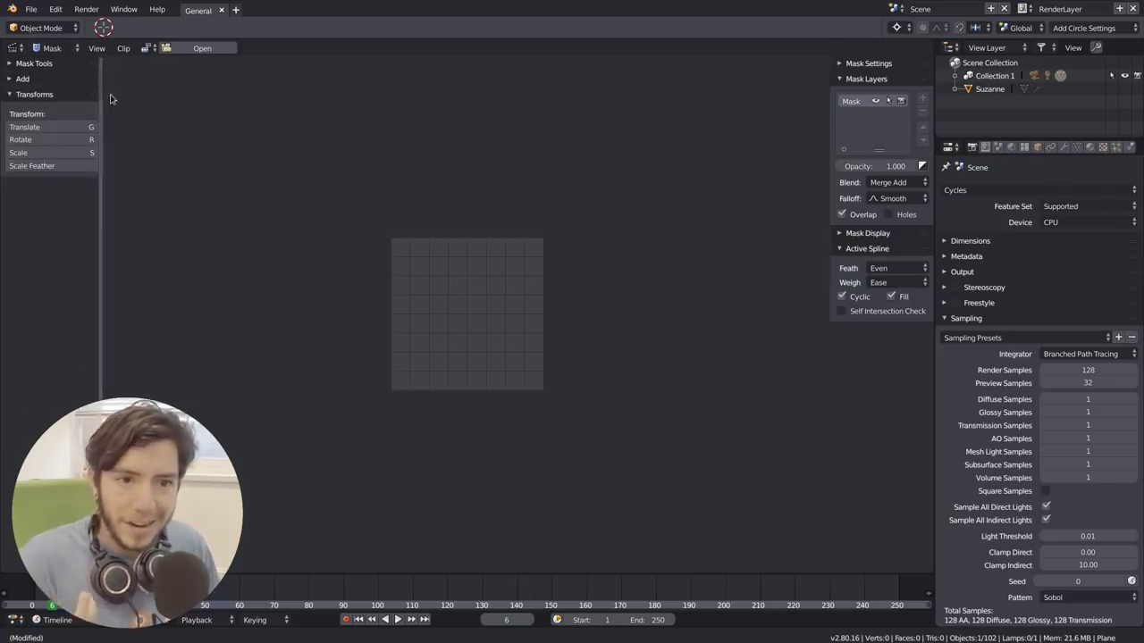
{"action": "left_click", "coordinate": [18, 50]}
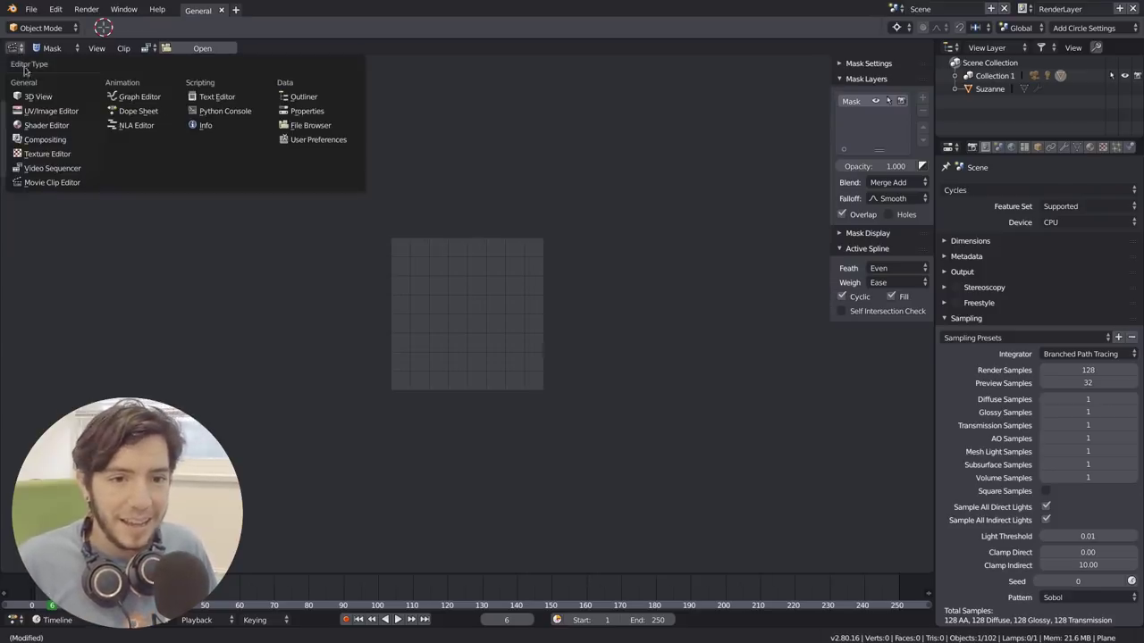
Step: Cycle the area through 3D View, Texture Editor, UV/Image Editor and the Compositing node editor
{"action": "left_click", "coordinate": [38, 96]}
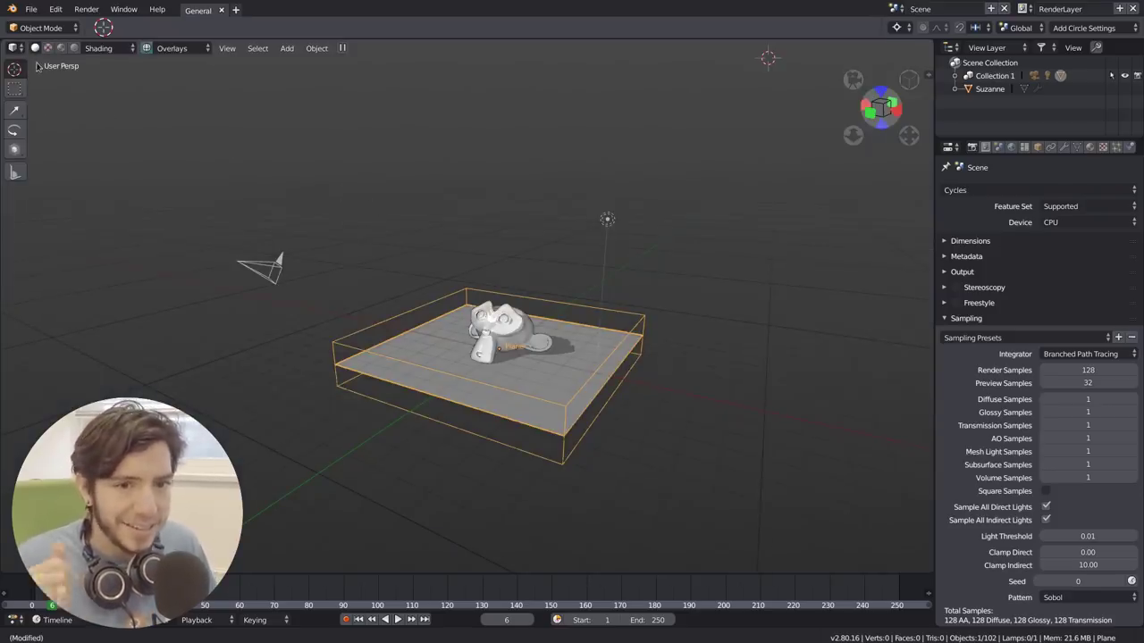
{"action": "left_click", "coordinate": [13, 49]}
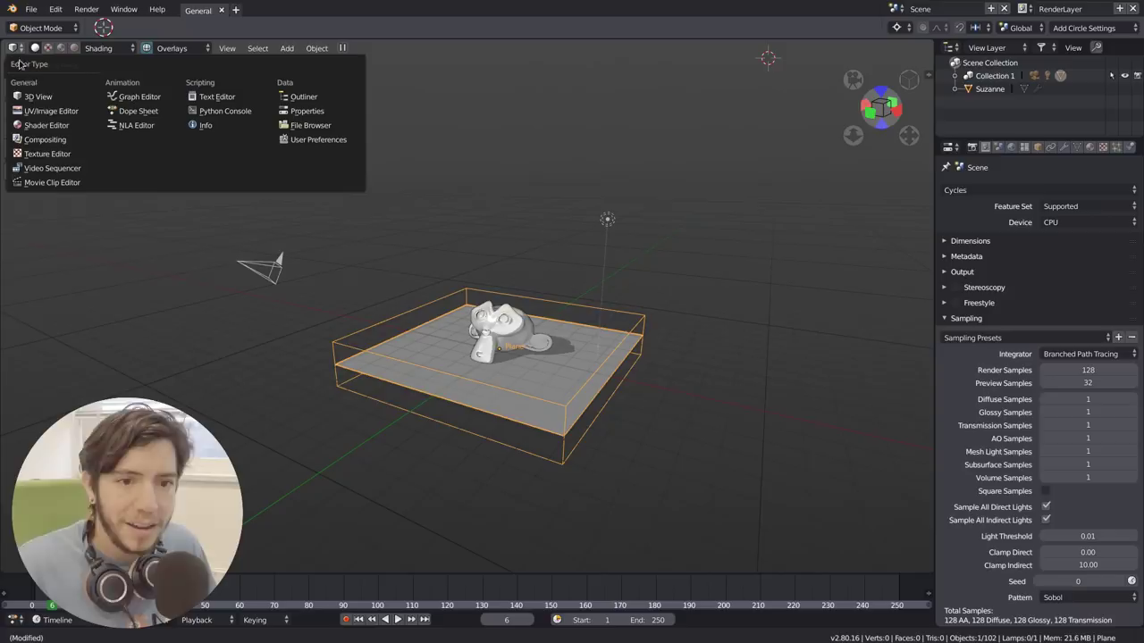
{"action": "left_click", "coordinate": [71, 155]}
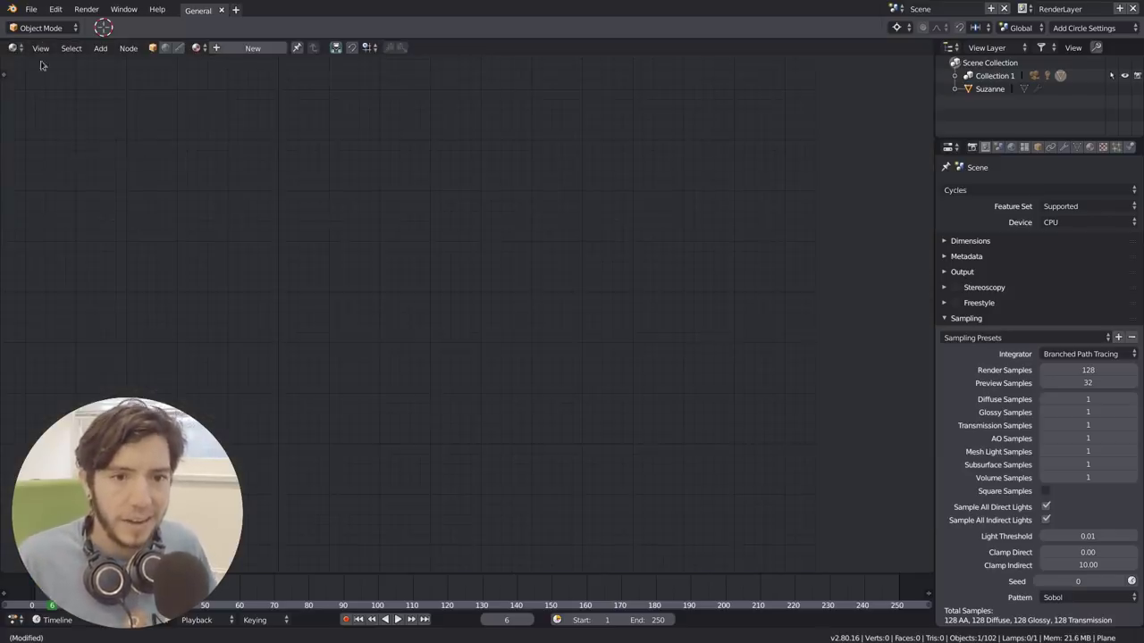
{"action": "left_click", "coordinate": [13, 48]}
{"action": "left_click", "coordinate": [40, 123]}
{"action": "left_click", "coordinate": [14, 48]}
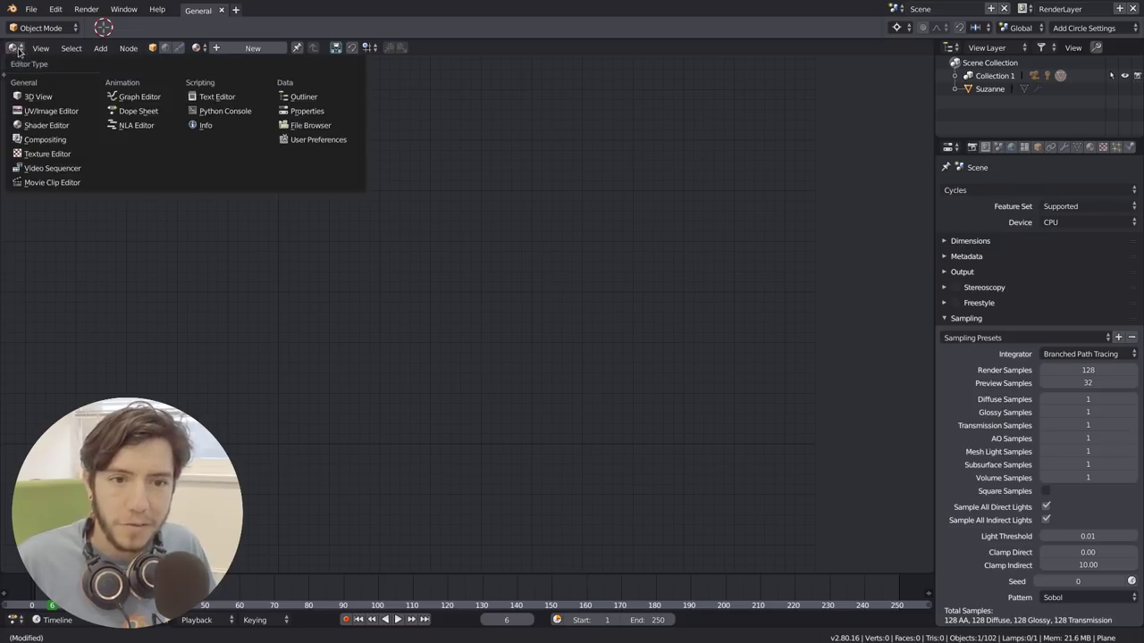
{"action": "left_click", "coordinate": [45, 111]}
{"action": "left_click", "coordinate": [16, 48]}
{"action": "left_click", "coordinate": [49, 141]}
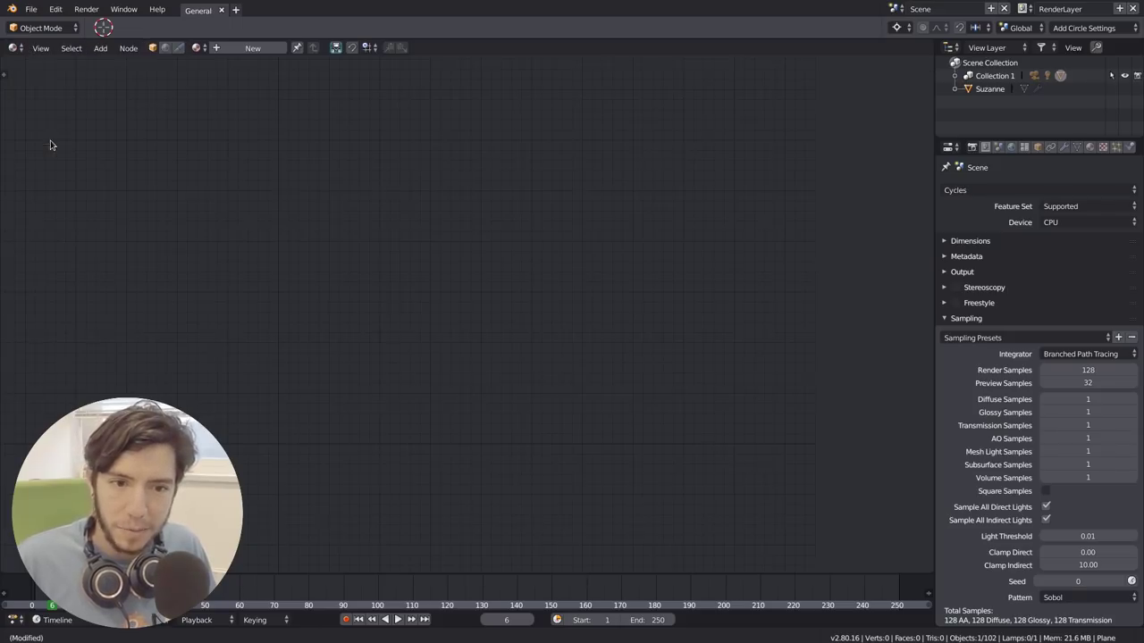
Step: Switch the area to the Shader Editor, then the Texture Node Editor, checking its texture node type
{"action": "left_click", "coordinate": [14, 48]}
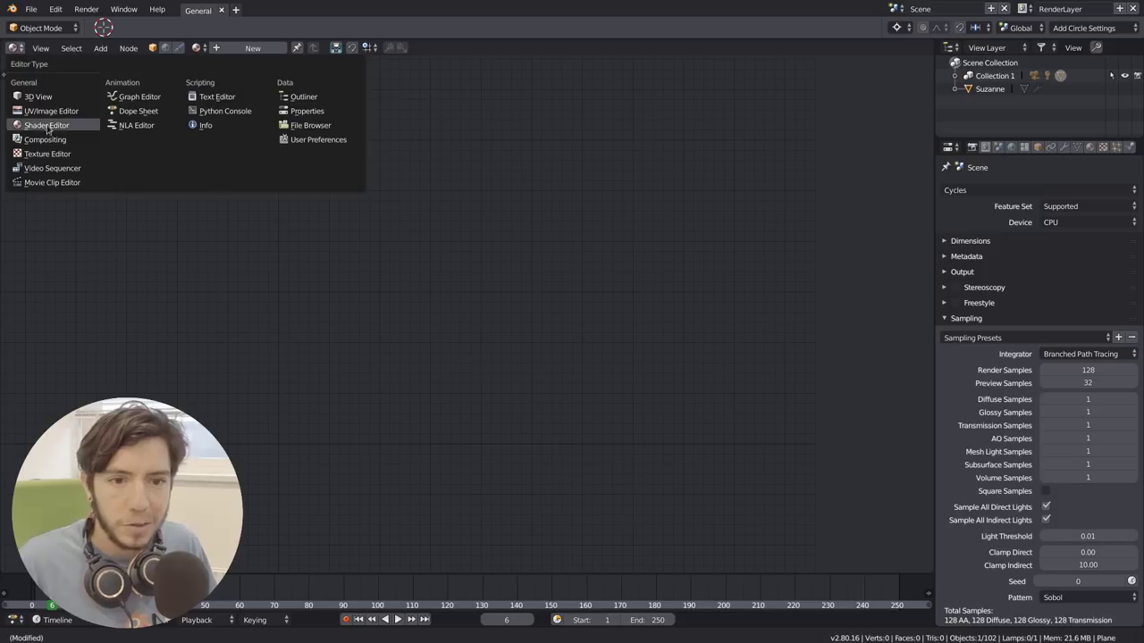
{"action": "left_click", "coordinate": [47, 125]}
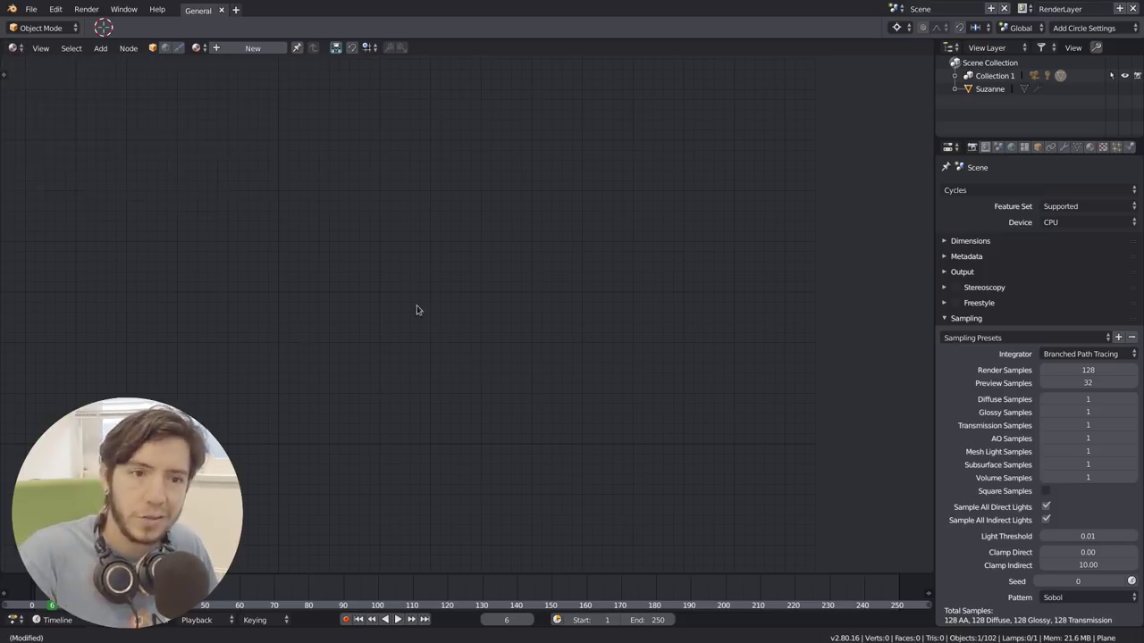
{"action": "left_click", "coordinate": [16, 48]}
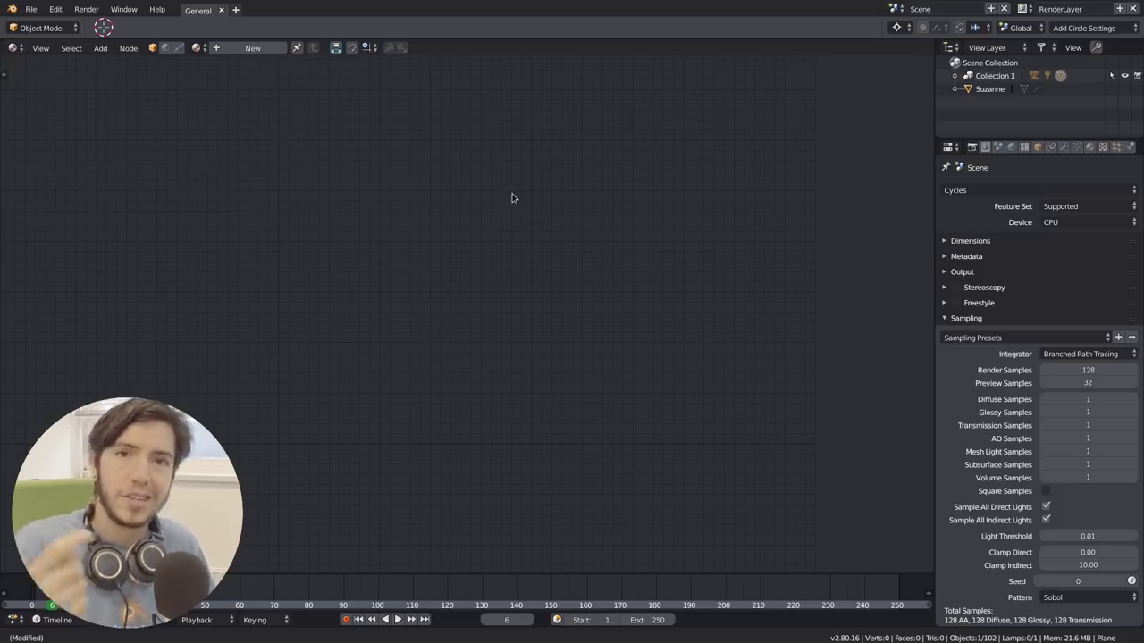
{"action": "left_click", "coordinate": [16, 49]}
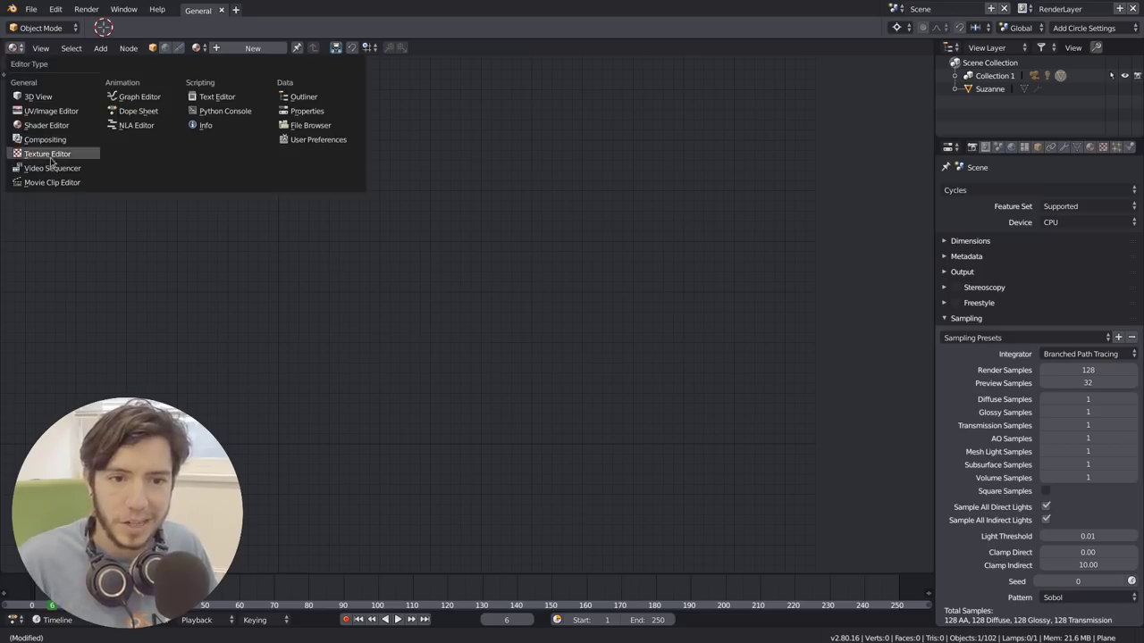
{"action": "left_click", "coordinate": [47, 154]}
{"action": "left_click", "coordinate": [179, 48]}
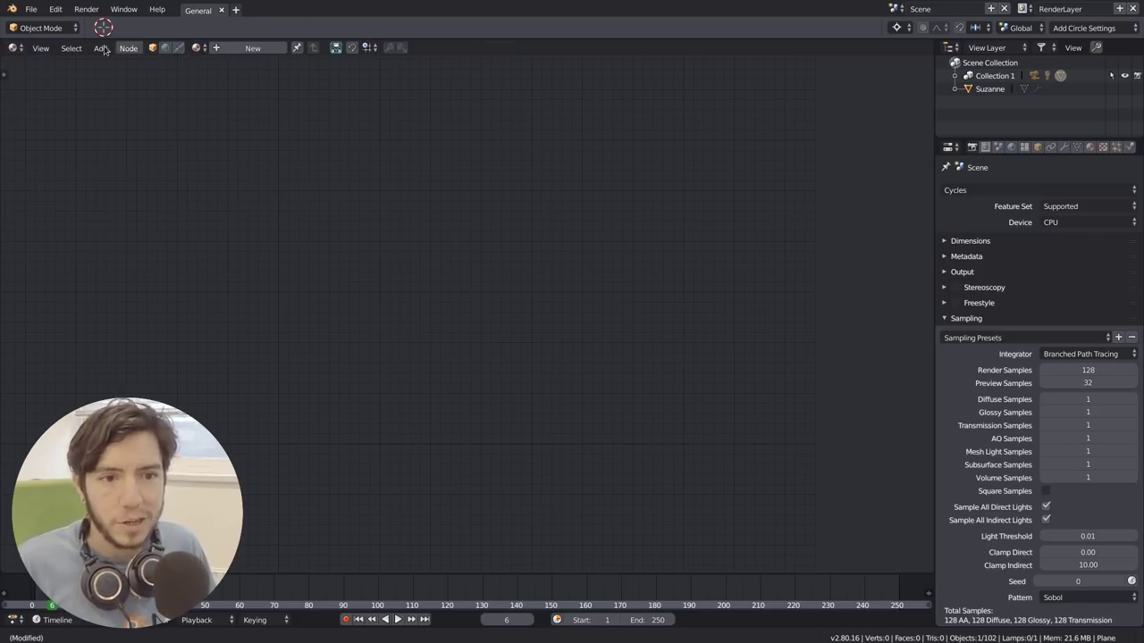
{"action": "left_click", "coordinate": [11, 49]}
{"action": "left_click", "coordinate": [12, 47]}
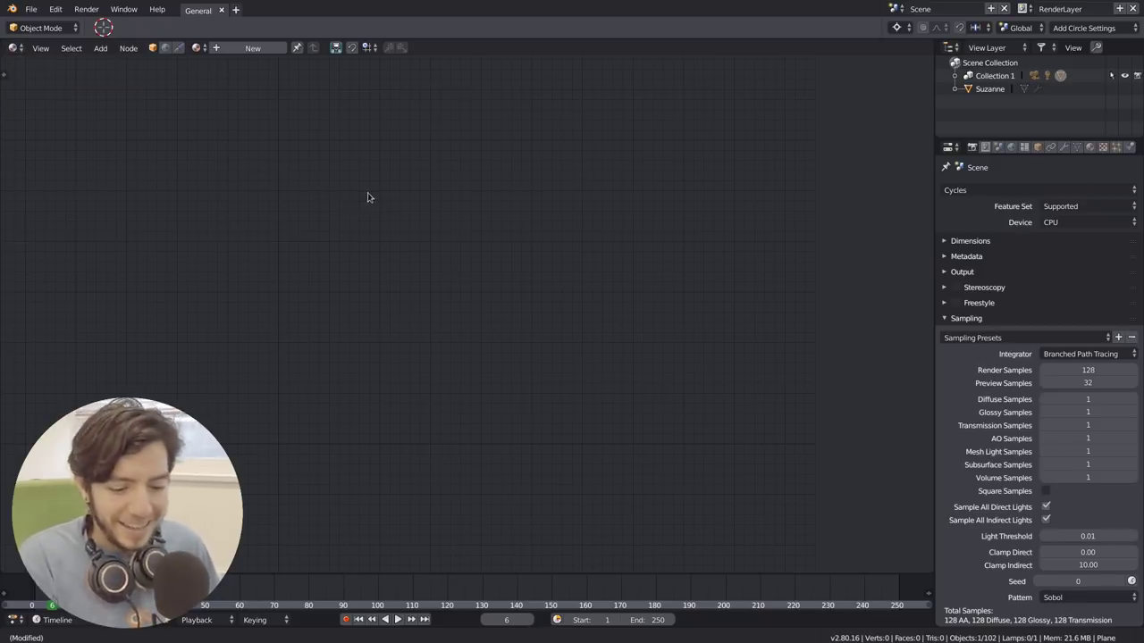
Step: Return the area to the 3D Viewport and give Suzanne a new material named Material
{"action": "key", "text": "shift+F5"}
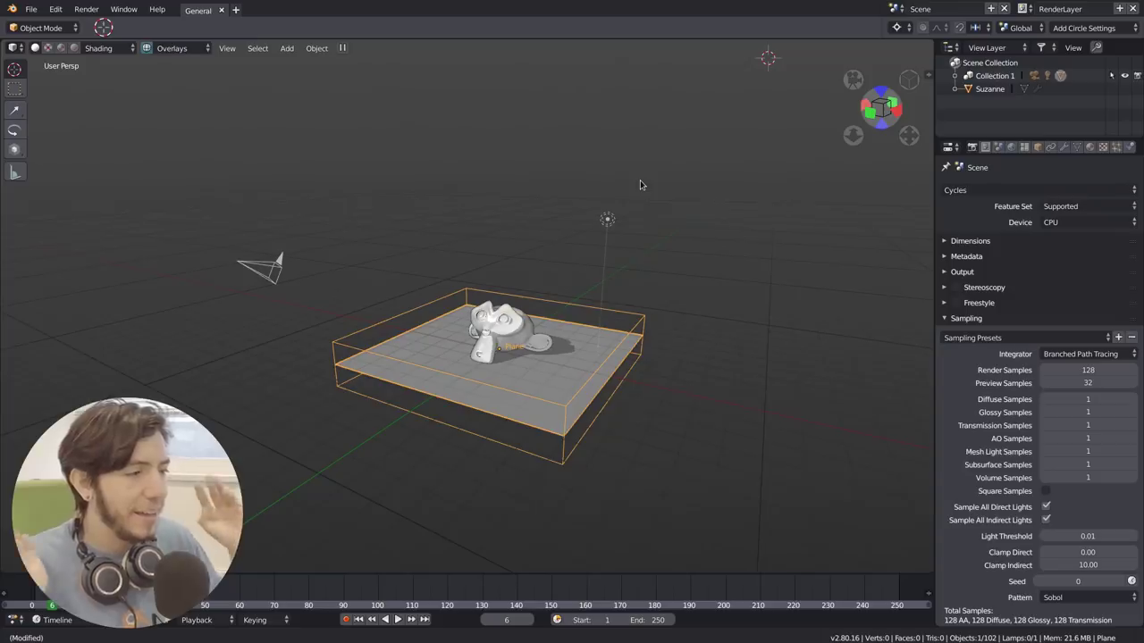
{"action": "left_click", "coordinate": [480, 317]}
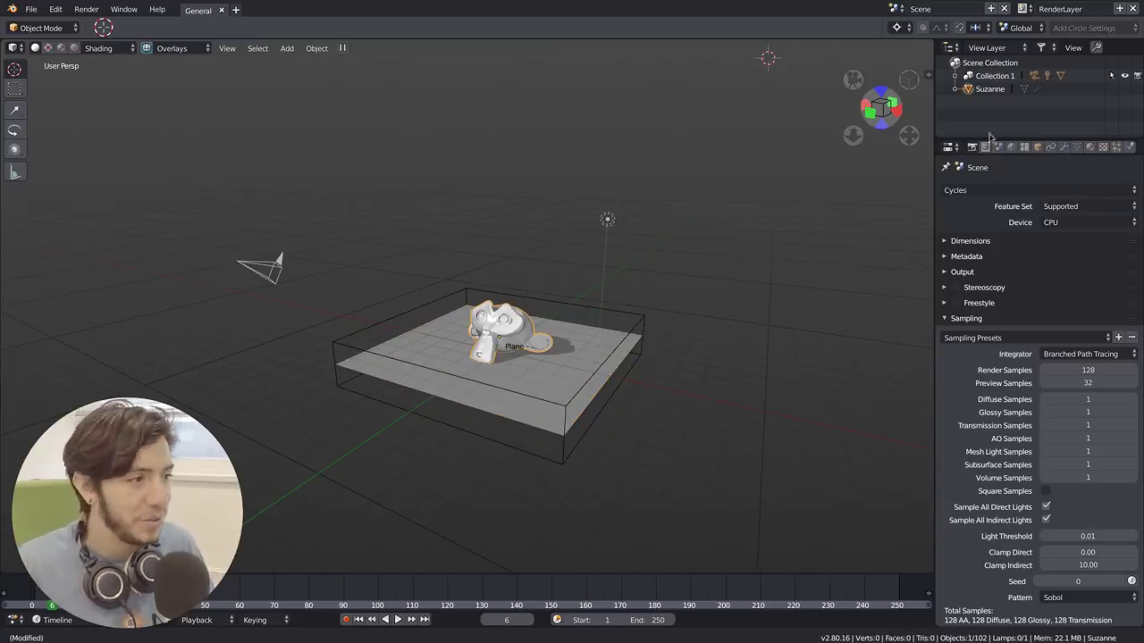
{"action": "left_click", "coordinate": [1090, 147]}
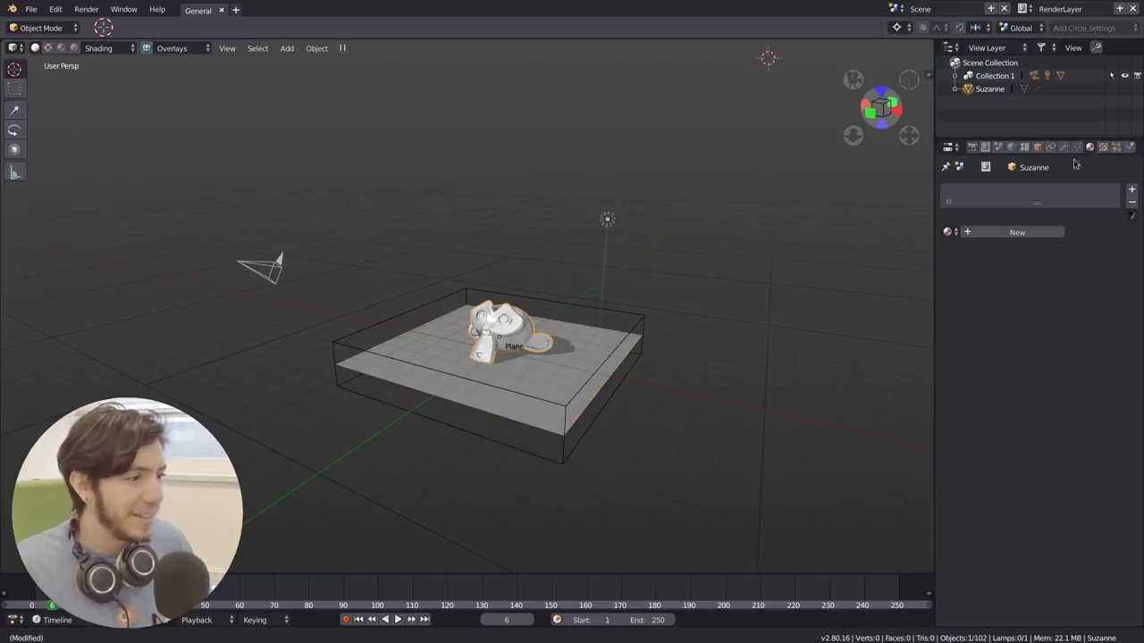
{"action": "left_click", "coordinate": [1026, 234]}
Step: Fold away the Surface and Displacement panels and expand the material's Viewport Display settings
{"action": "left_click", "coordinate": [976, 284]}
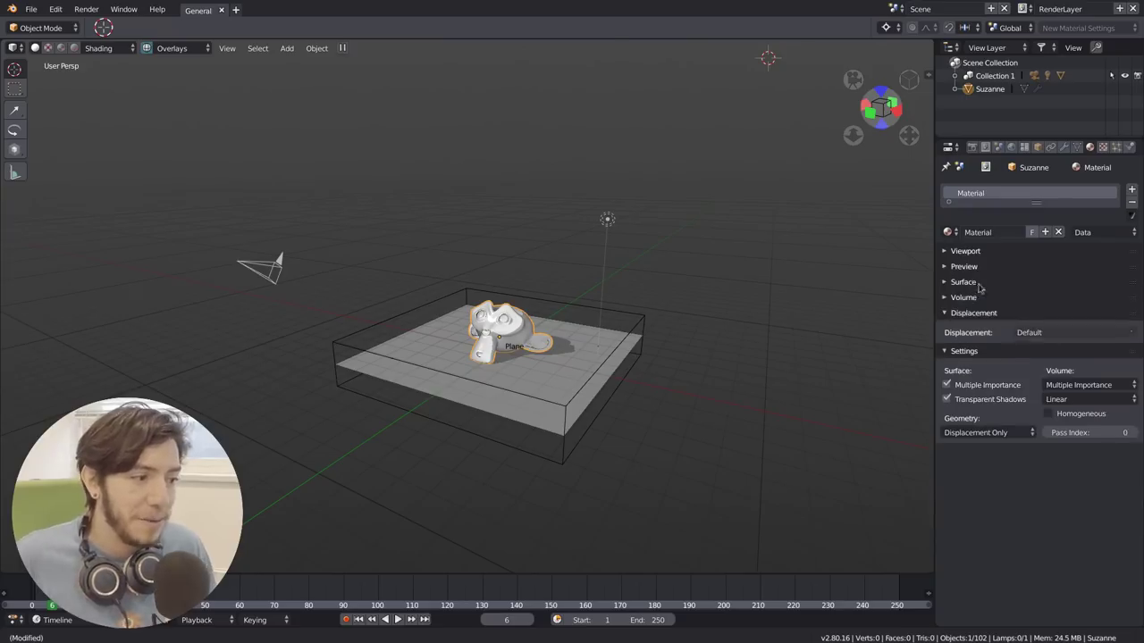
{"action": "left_click", "coordinate": [975, 312]}
{"action": "left_click", "coordinate": [977, 328]}
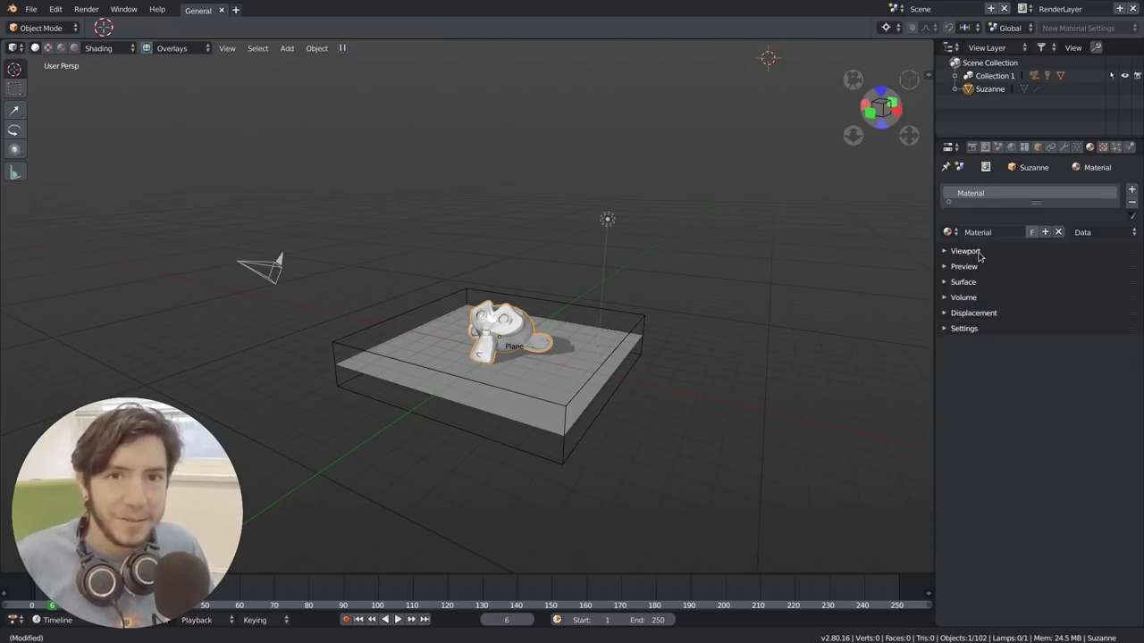
{"action": "left_click", "coordinate": [979, 254]}
{"action": "left_click", "coordinate": [1021, 284]}
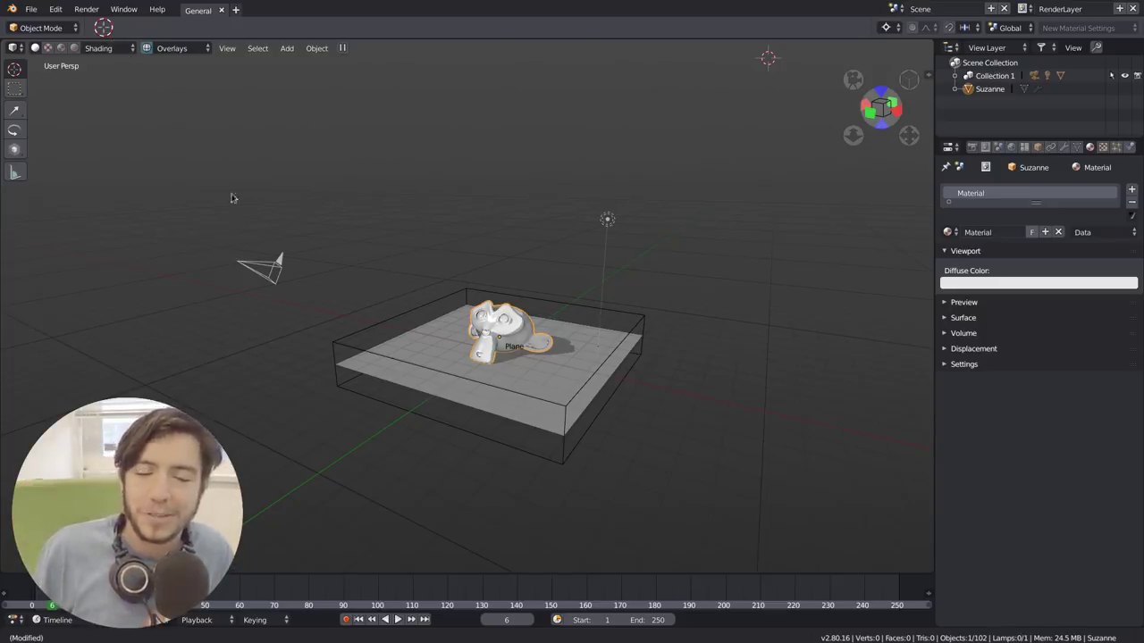
{"action": "mouse_move", "coordinate": [521, 323]}
{"action": "middle_mouse_down"}
{"action": "mouse_move", "coordinate": [542, 323]}
{"action": "mouse_move", "coordinate": [516, 320]}
{"action": "middle_mouse_up"}
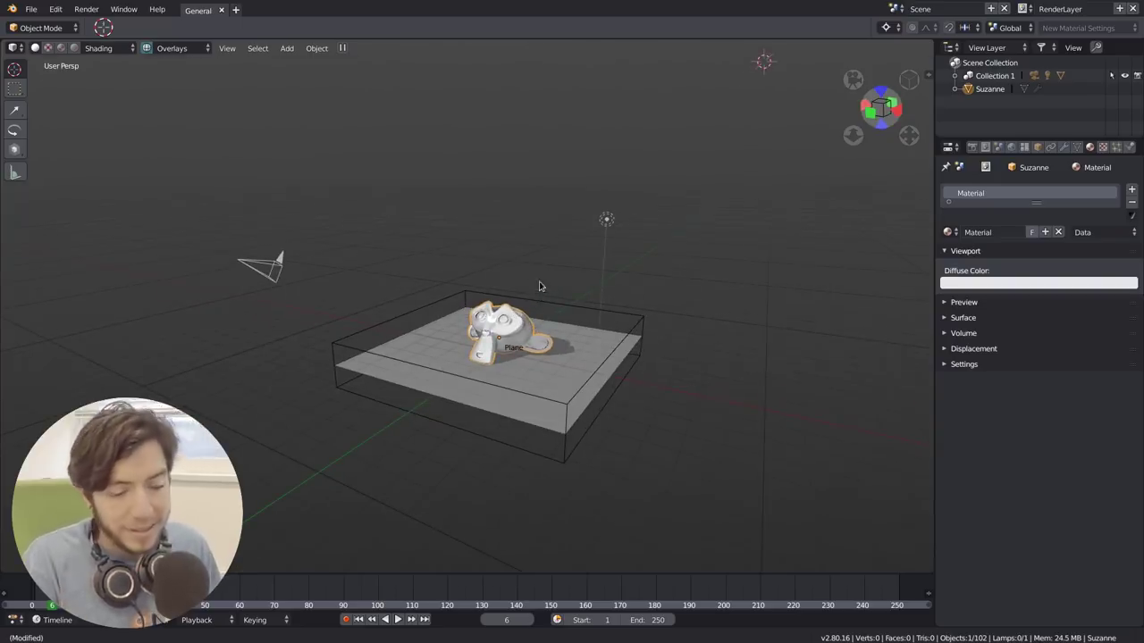
Step: Switch the viewport to a live rendered preview and move the light next to Suzanne
{"action": "key", "text": "shift+z"}
{"action": "left_click", "coordinate": [973, 148]}
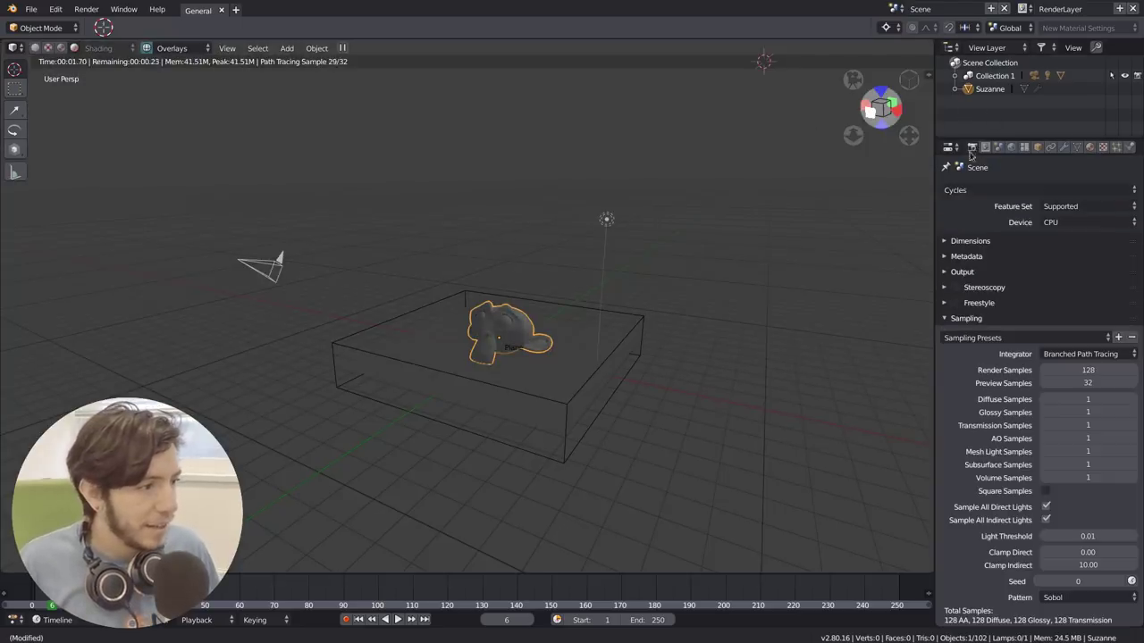
{"action": "left_click", "coordinate": [609, 221]}
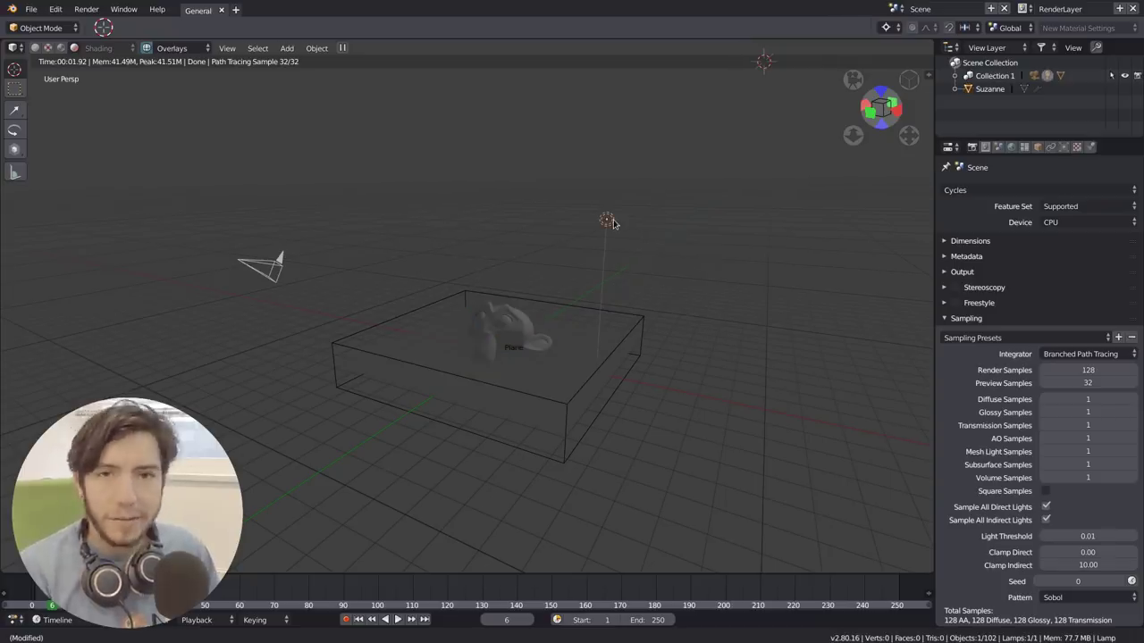
{"action": "key", "text": "g"}
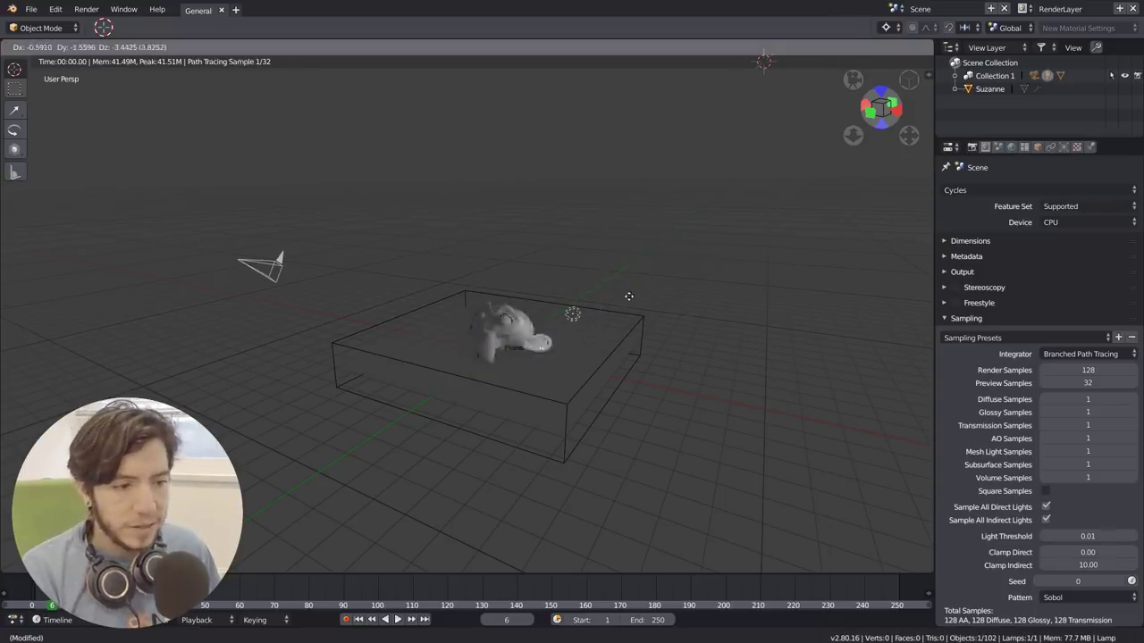
{"action": "left_click", "coordinate": [586, 325]}
{"action": "scroll", "coordinate": [586, 325], "scroll_direction": "up", "scroll_amount": 3}
{"action": "middle_click_drag", "start_coordinate": [586, 325], "coordinate": [678, 327]}
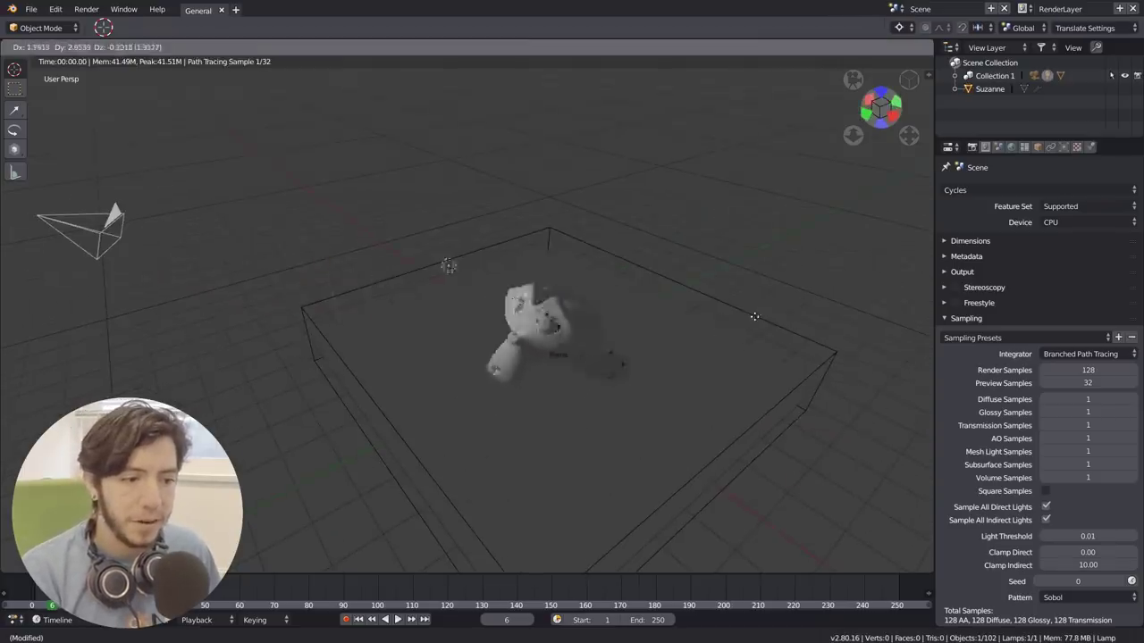
Step: Reposition the light around Suzanne from different view angles, collapsing the Sampling settings
{"action": "key", "text": "g"}
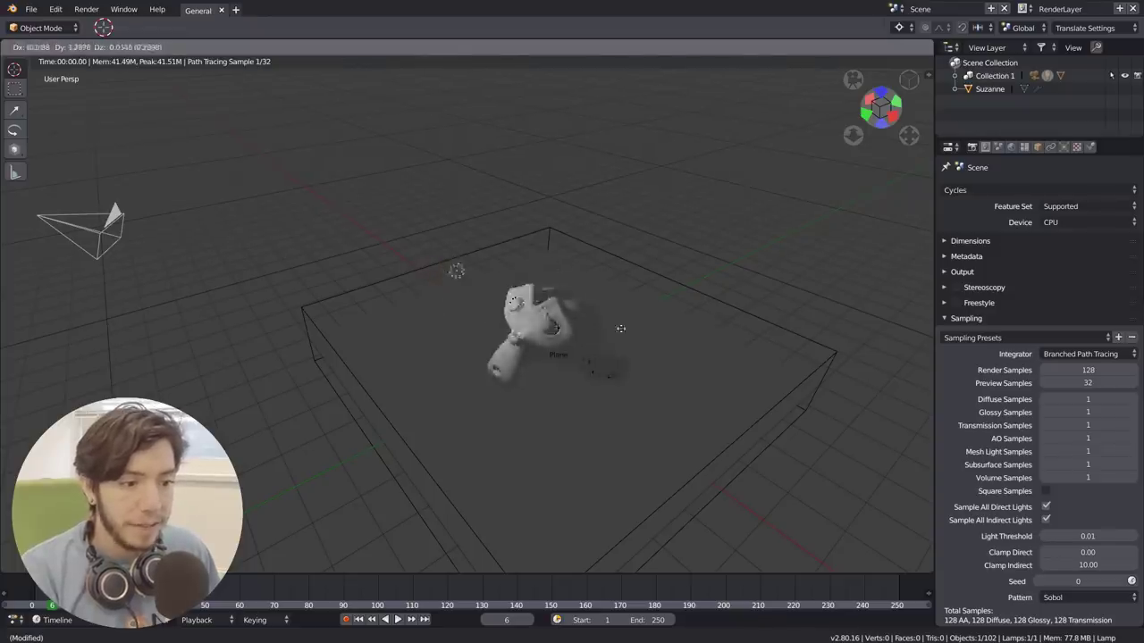
{"action": "right_click", "coordinate": [599, 324]}
{"action": "middle_click_drag", "start_coordinate": [516, 331], "coordinate": [648, 289]}
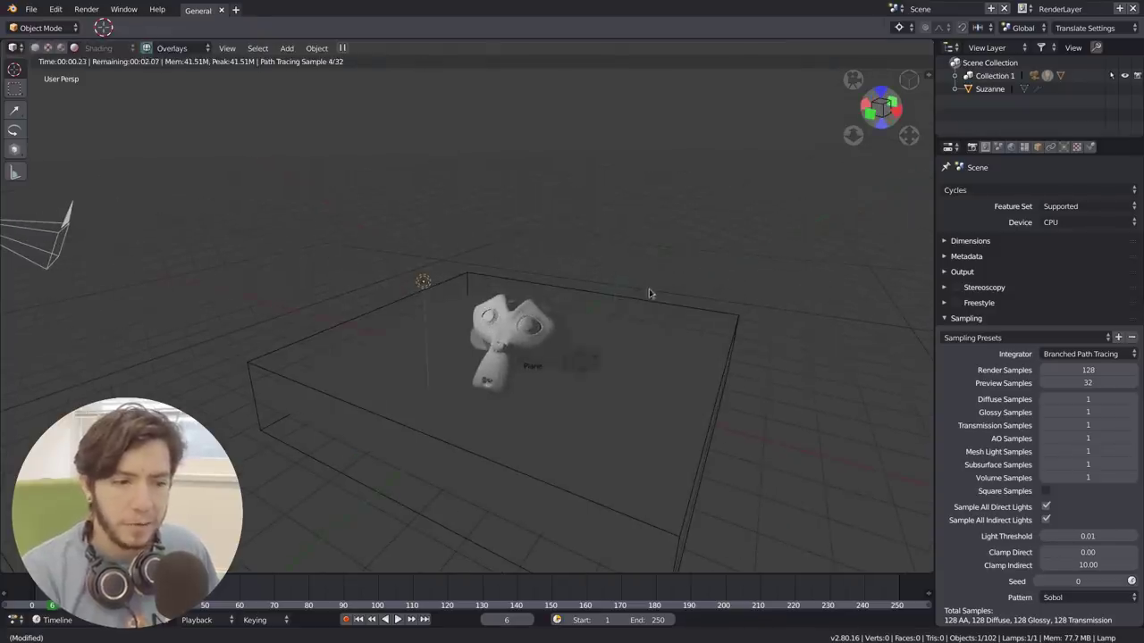
{"action": "middle_click_drag", "start_coordinate": [660, 358], "coordinate": [590, 357]}
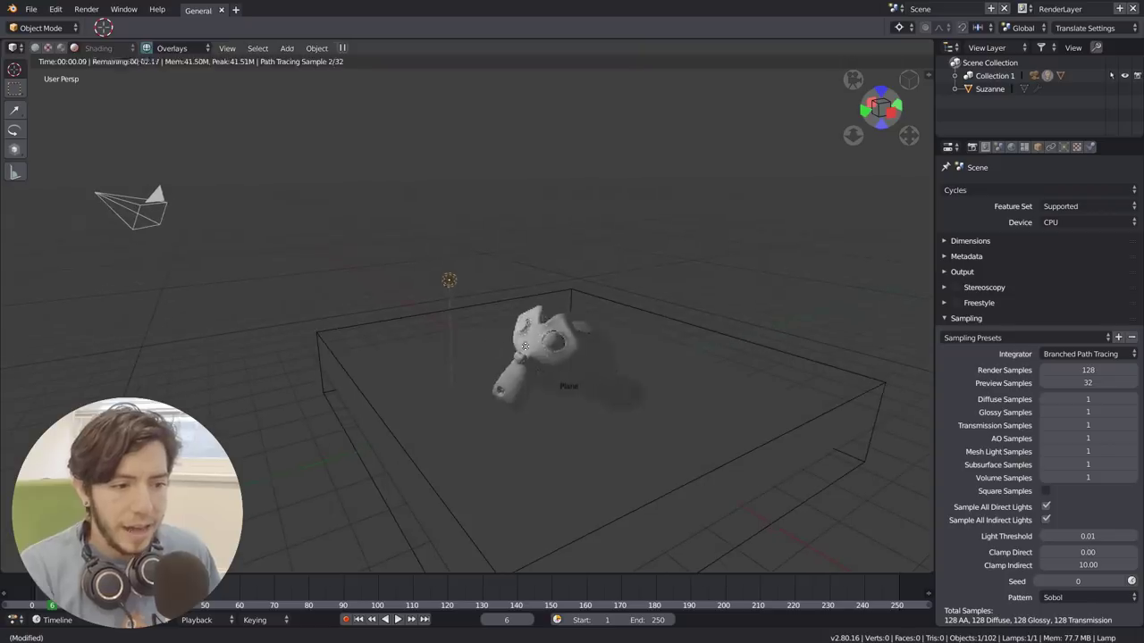
{"action": "key", "text": "g"}
{"action": "left_click", "coordinate": [506, 326]}
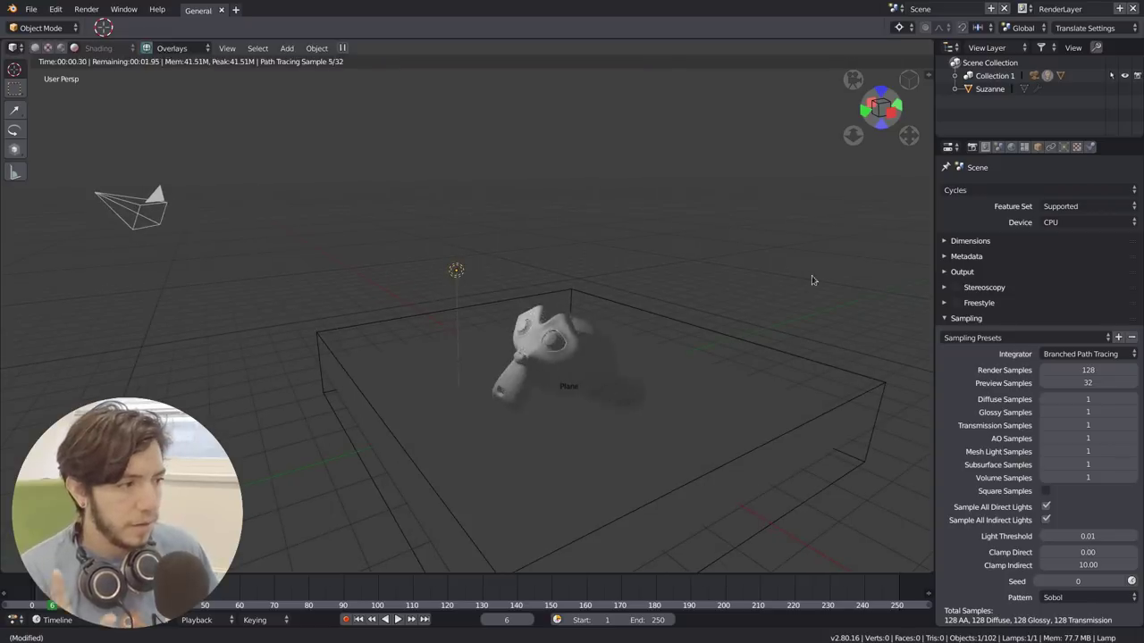
{"action": "left_click", "coordinate": [966, 318]}
{"action": "key", "text": "g"}
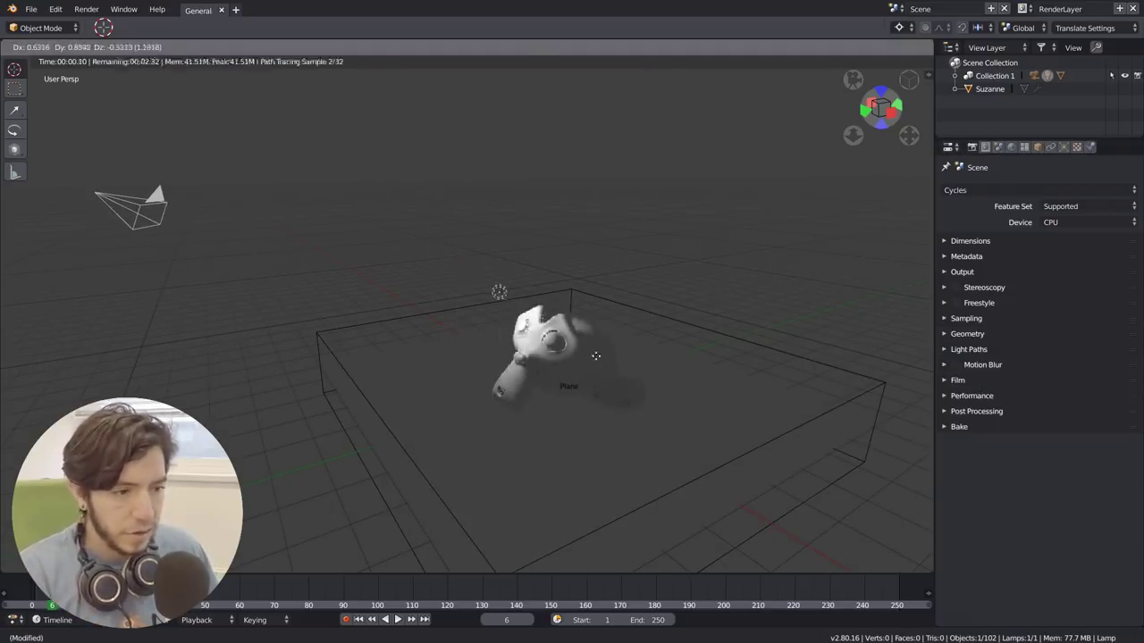
{"action": "left_click", "coordinate": [675, 329]}
Step: Enable Use Nodes on the light and raise its emission strength to 113.5
{"action": "left_click", "coordinate": [1063, 147]}
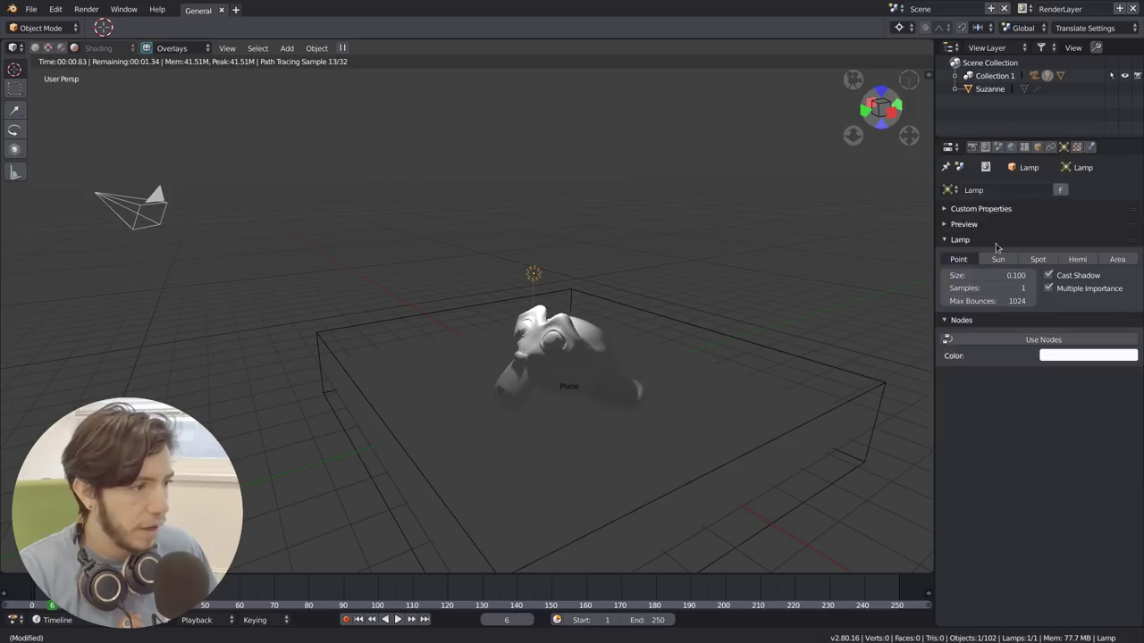
{"action": "left_click", "coordinate": [1072, 355]}
{"action": "left_click", "coordinate": [1001, 340]}
{"action": "left_click", "coordinate": [1068, 362]}
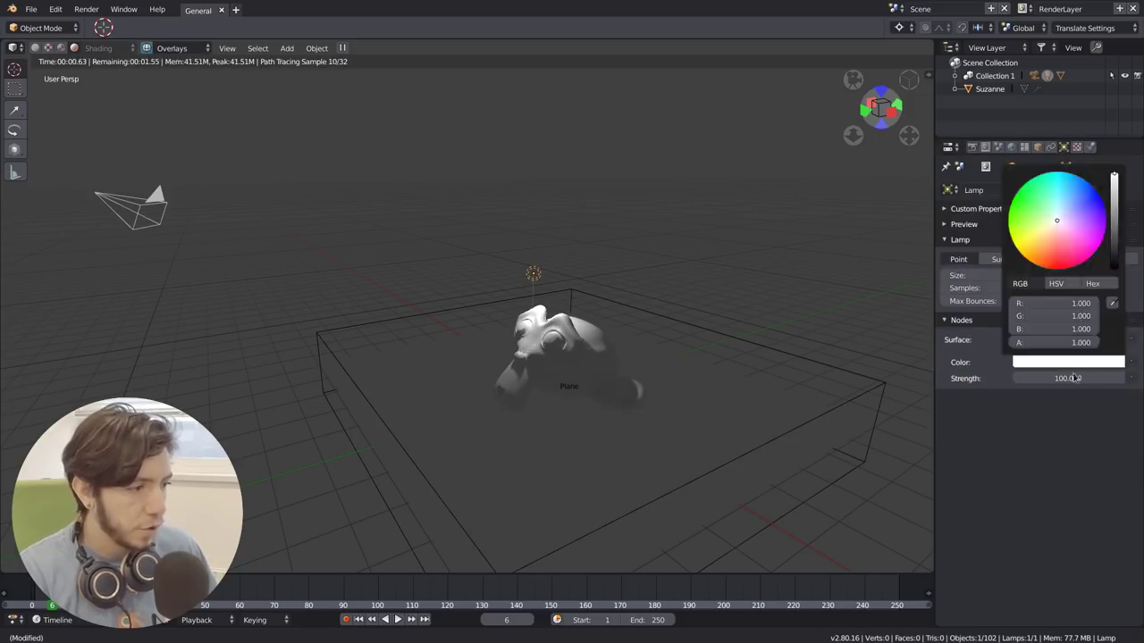
{"action": "left_click_drag", "start_coordinate": [1068, 378], "coordinate": [1108, 378]}
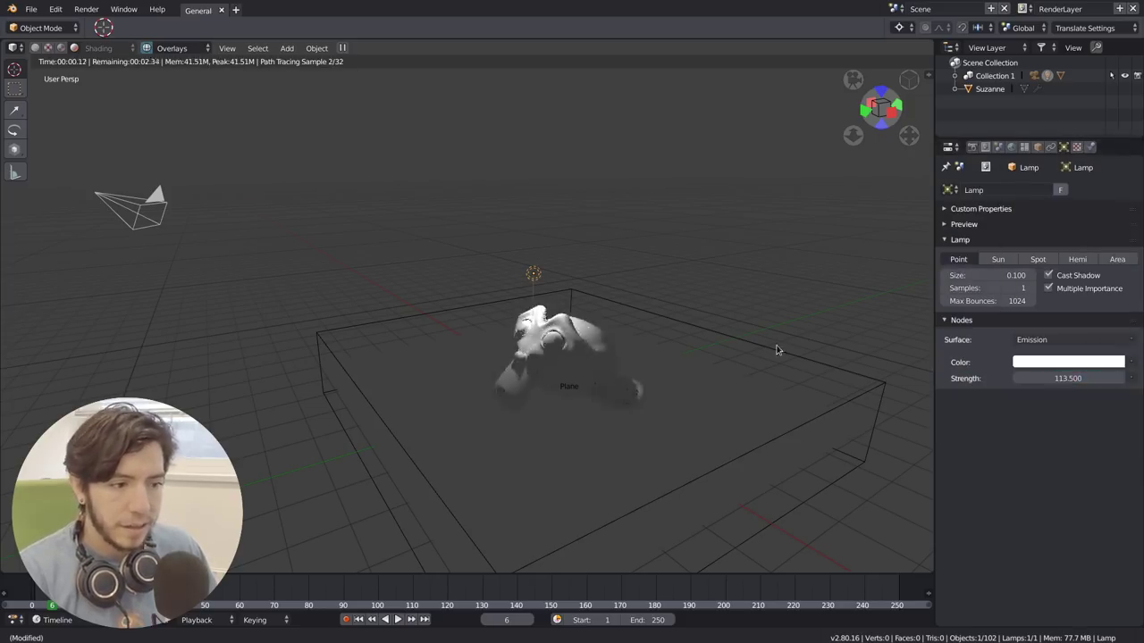
{"action": "left_click", "coordinate": [972, 147]}
{"action": "left_click", "coordinate": [976, 190]}
Step: Switch the render engine to Eevee
{"action": "left_click", "coordinate": [975, 161]}
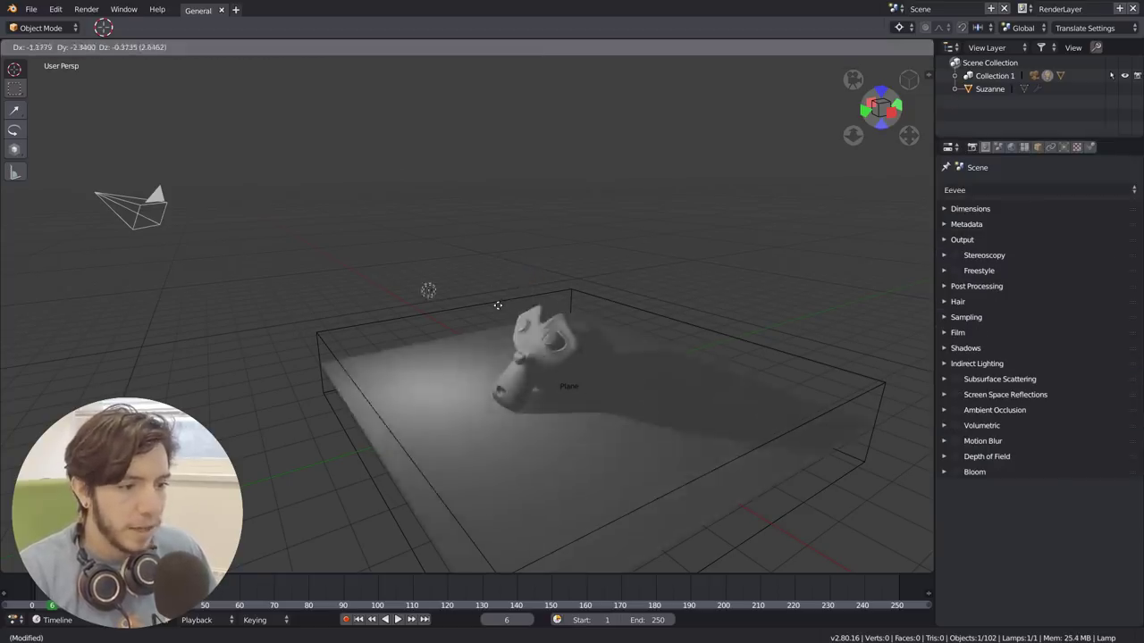